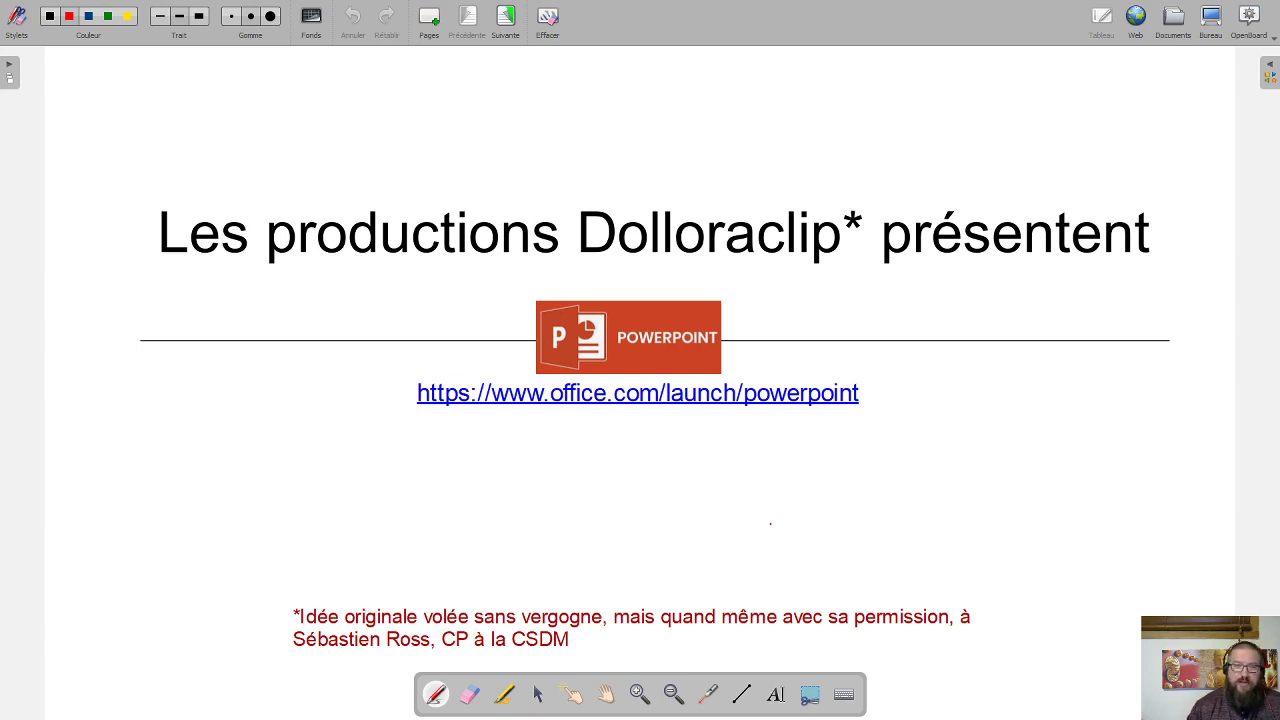
Step: Advance the OpenBoard board to the Videos 1 to 5 page, then switch to the desktop
click(508, 18)
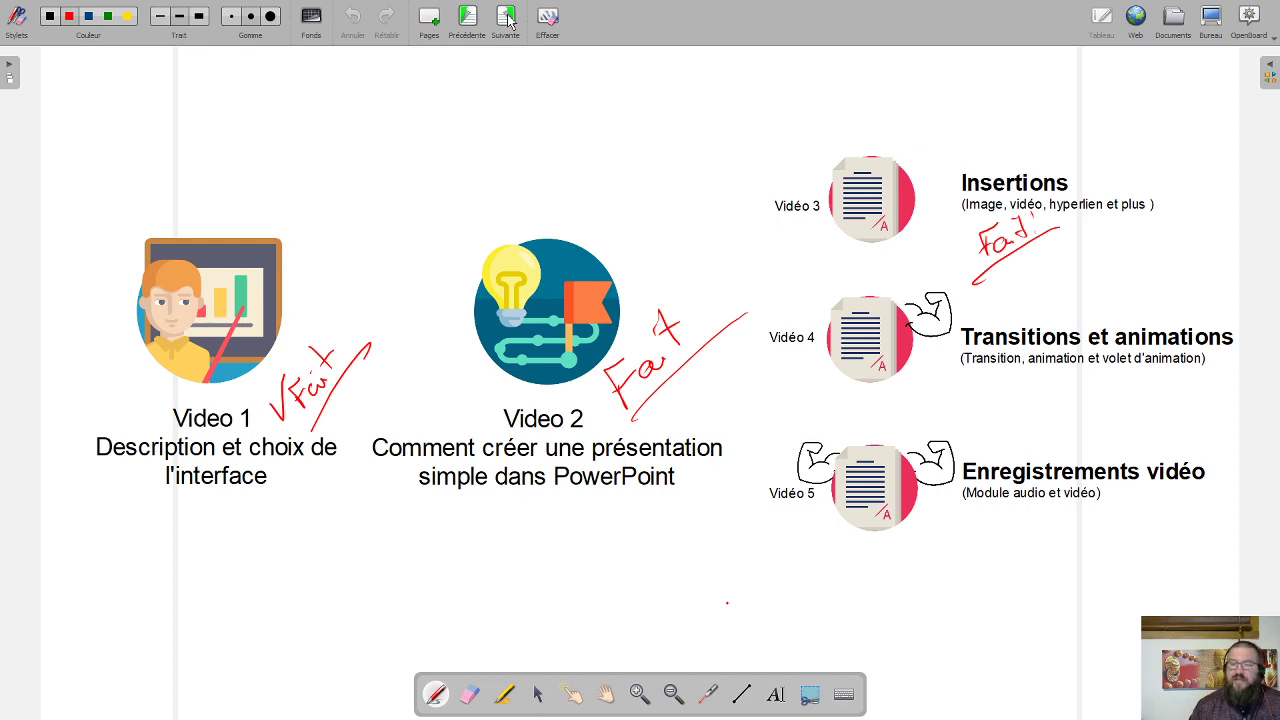
click(1212, 22)
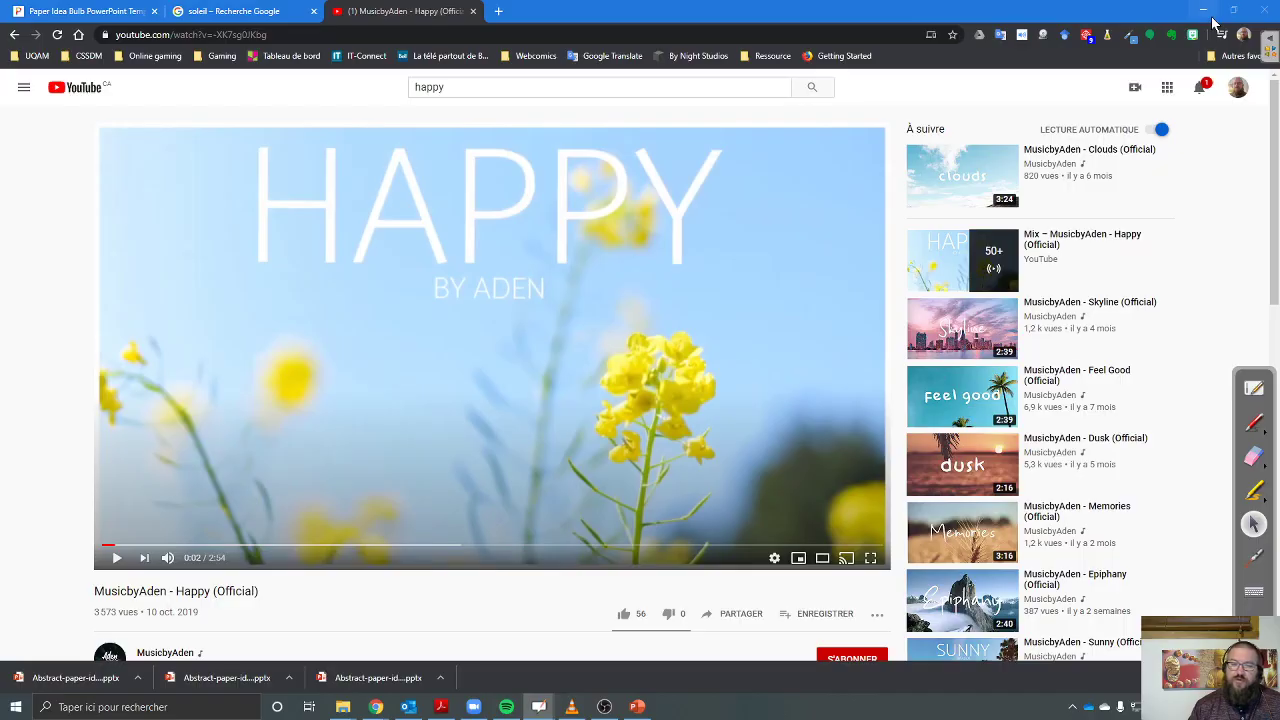
Step: Bring the lightbulb deck in PowerPoint to the front and view the Test slide
click(640, 707)
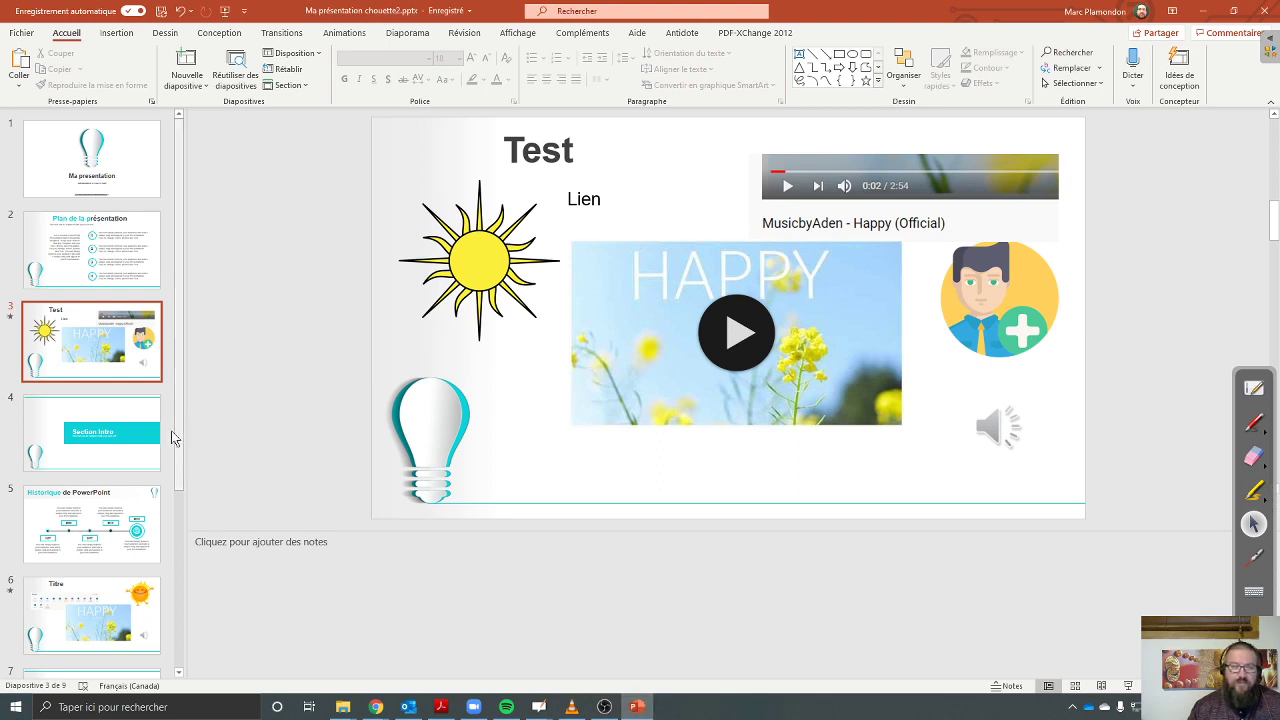
click(112, 361)
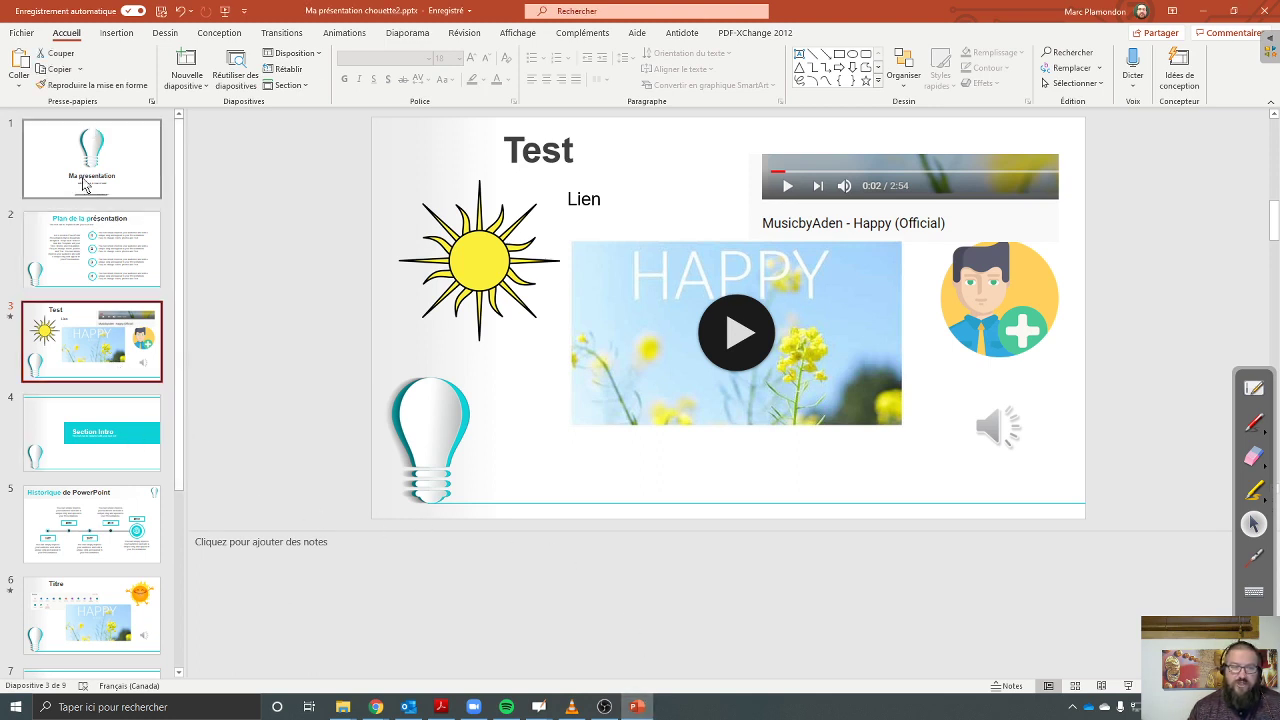
click(288, 295)
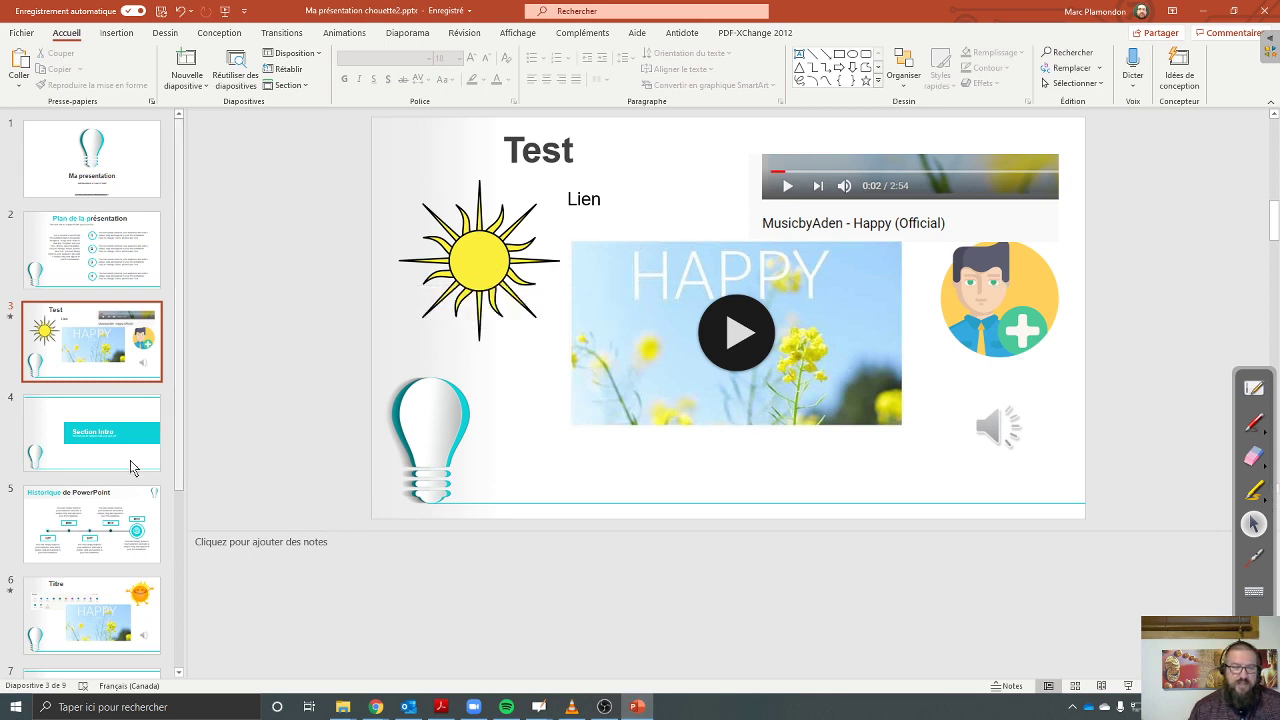
Step: Browse Section Intro, Historique de PowerPoint and slides 6–7, then return to 'Ma presentation'
click(86, 456)
click(88, 535)
click(102, 595)
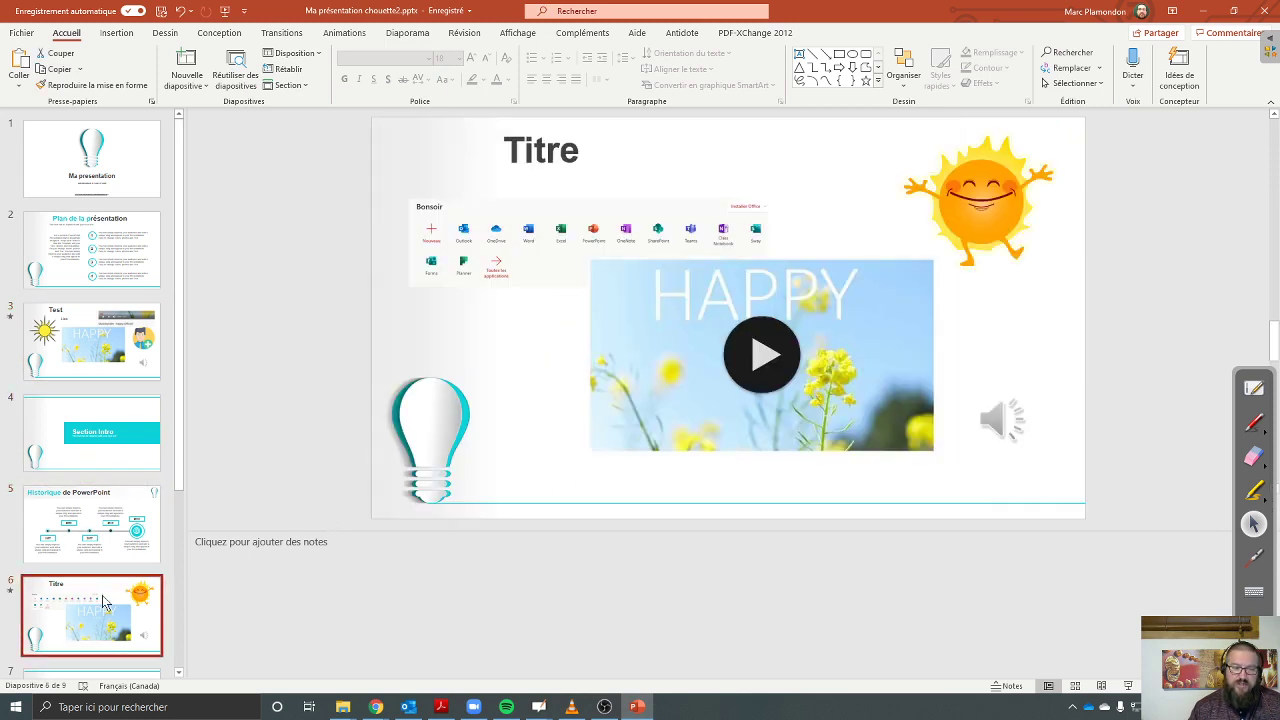
scroll(102, 595, down, 2)
click(100, 553)
scroll(97, 568, down, 2)
scroll(100, 610, up, 5)
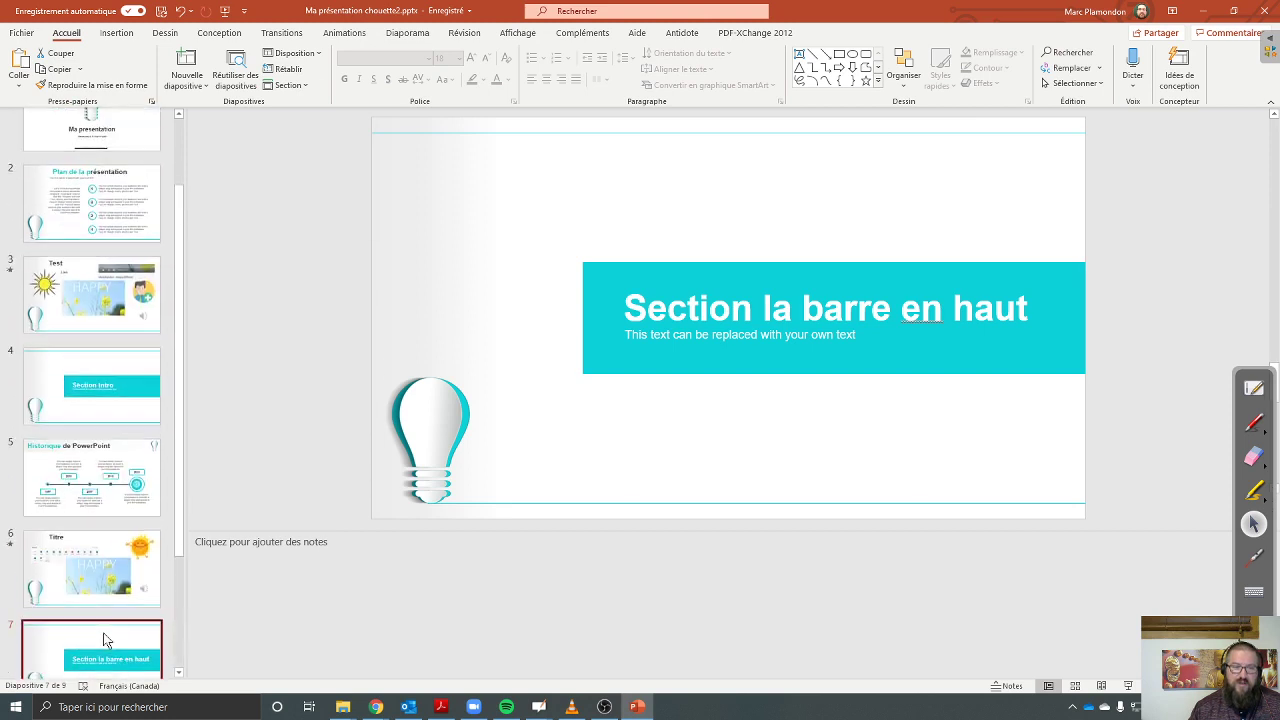
click(111, 168)
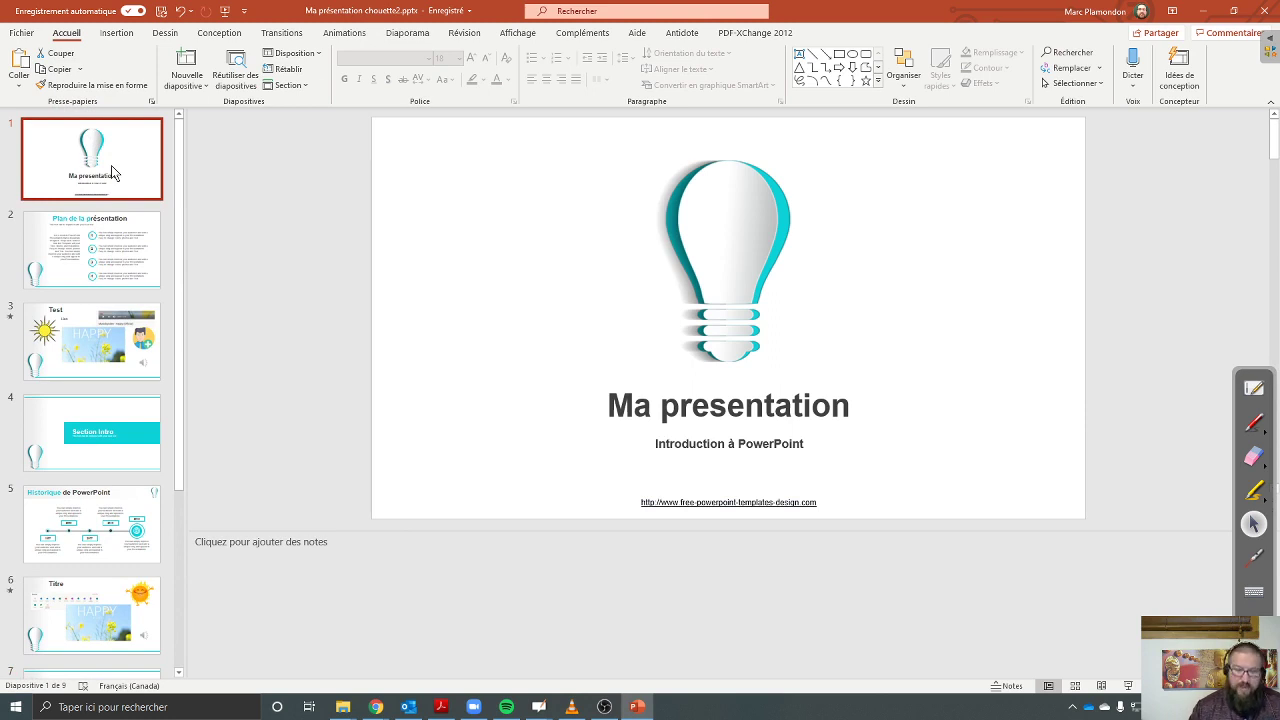
Step: Run the slideshow from the title slide through Plan de la présentation to Test, then exit
click(1130, 688)
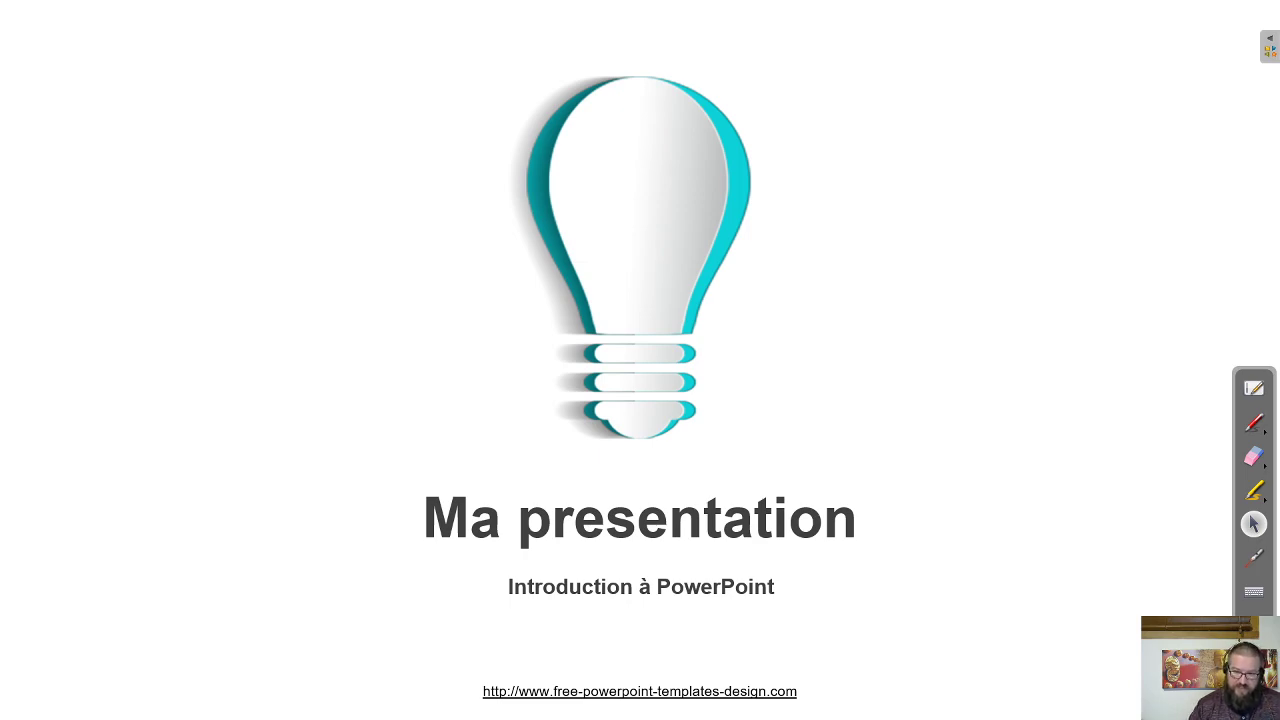
key(Right)
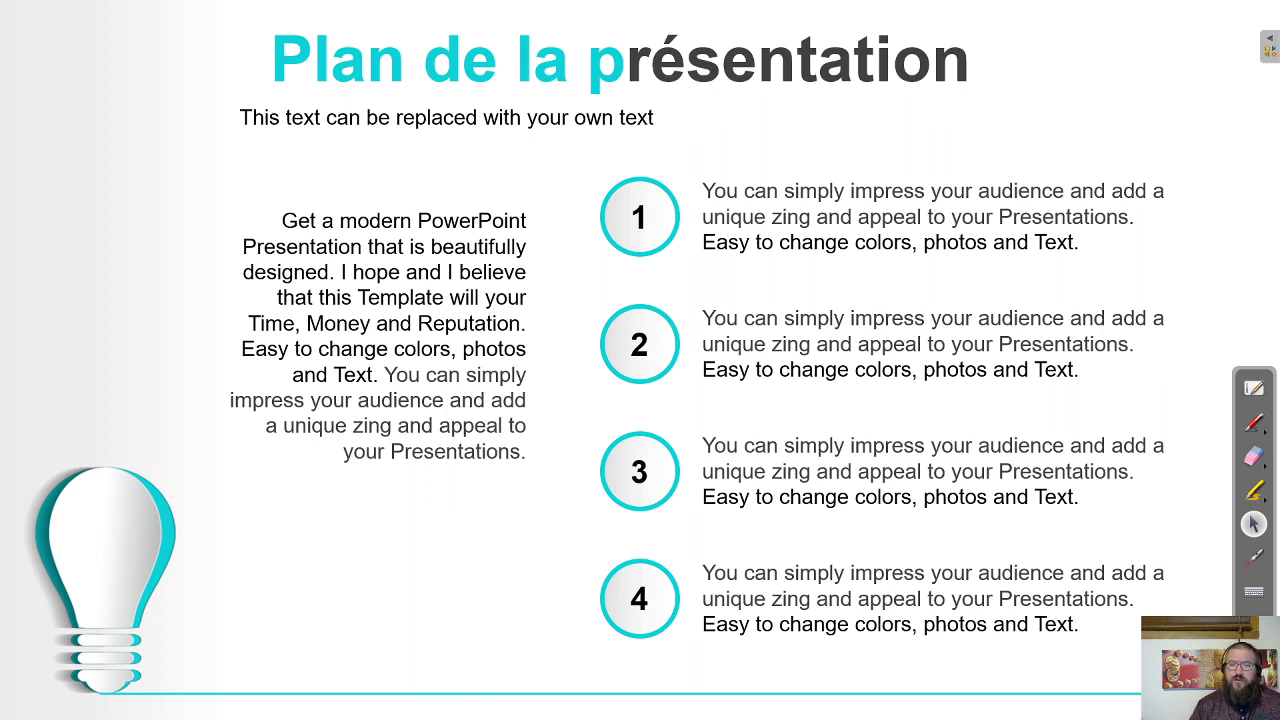
key(Right)
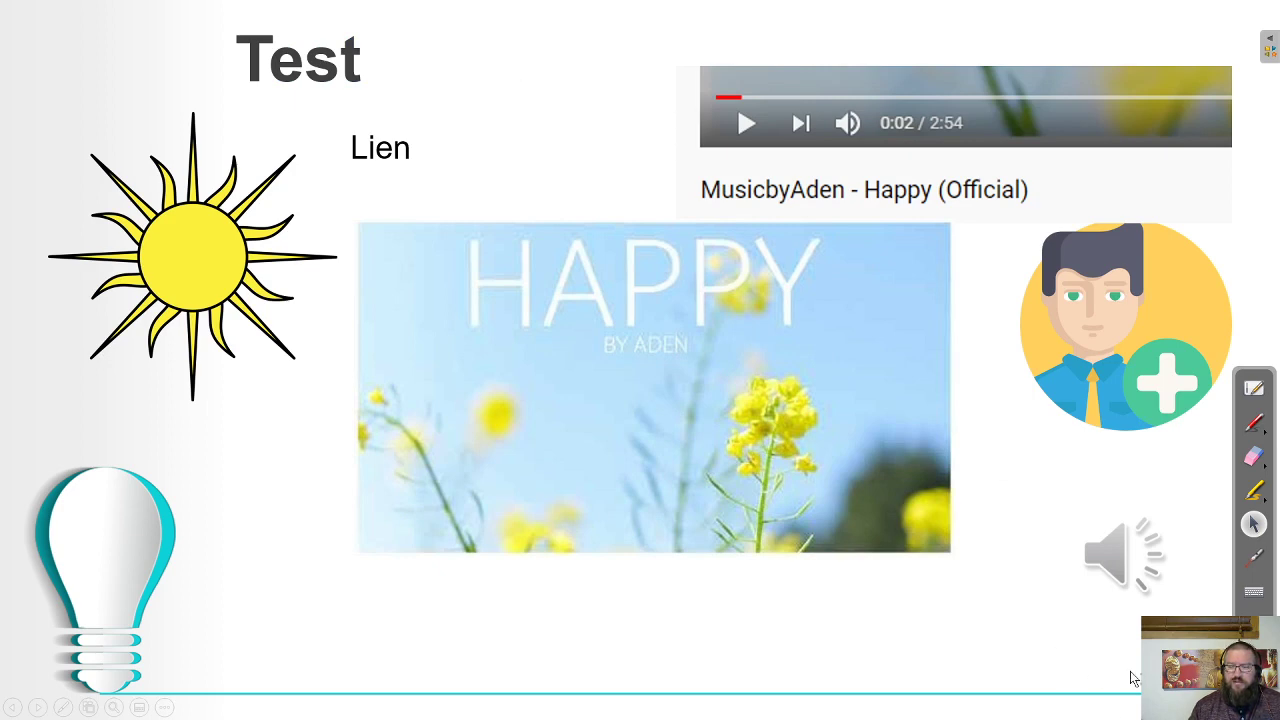
key(Escape)
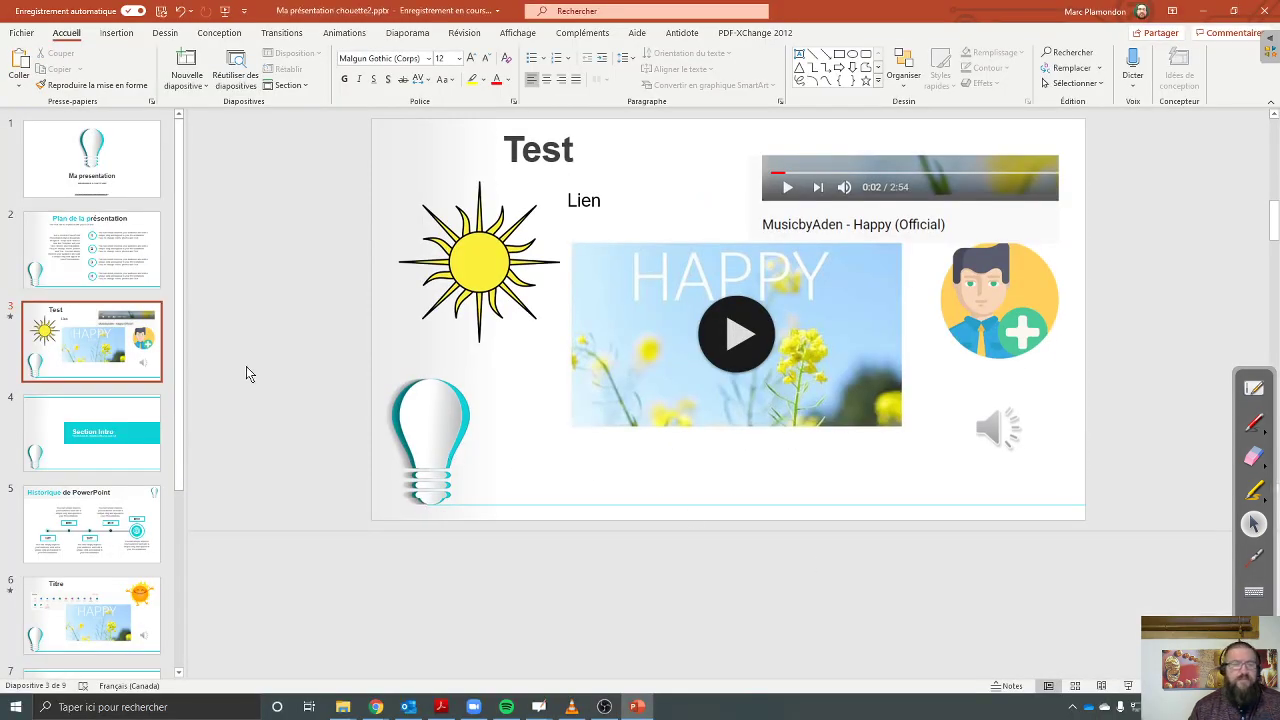
Step: Apply the Fondu transition to the title slide and preview it
click(78, 183)
click(271, 235)
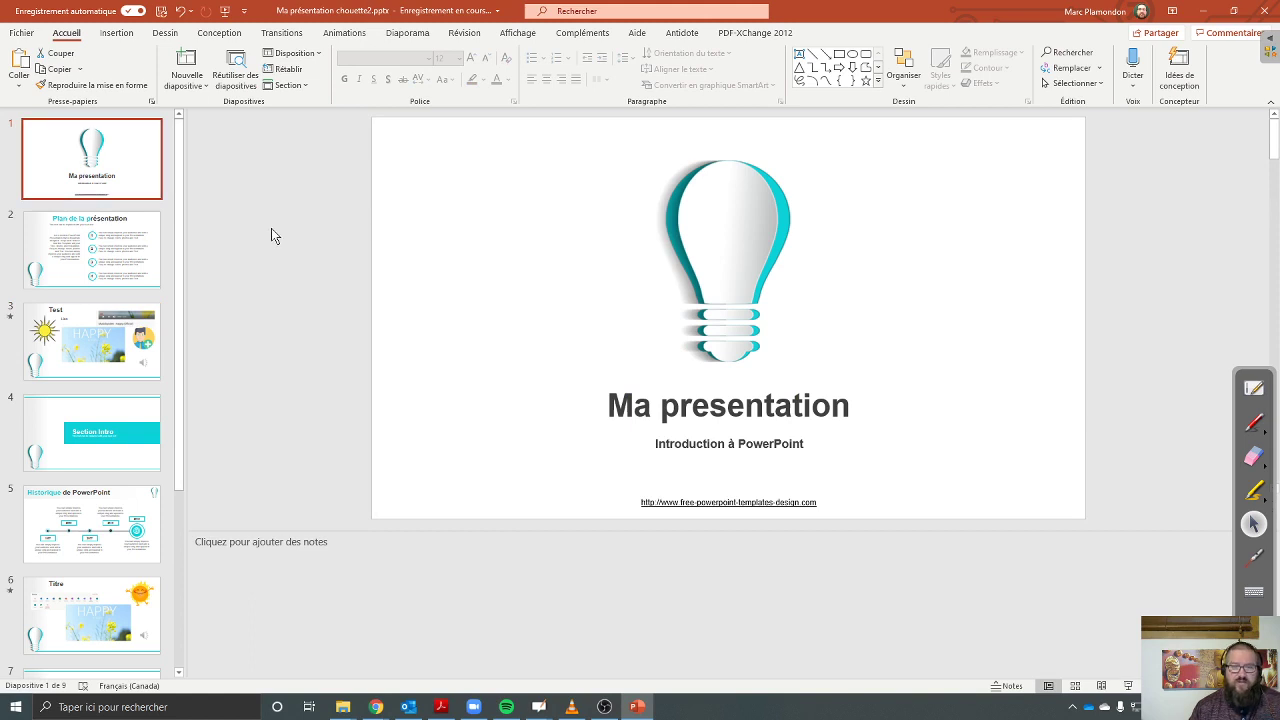
click(305, 38)
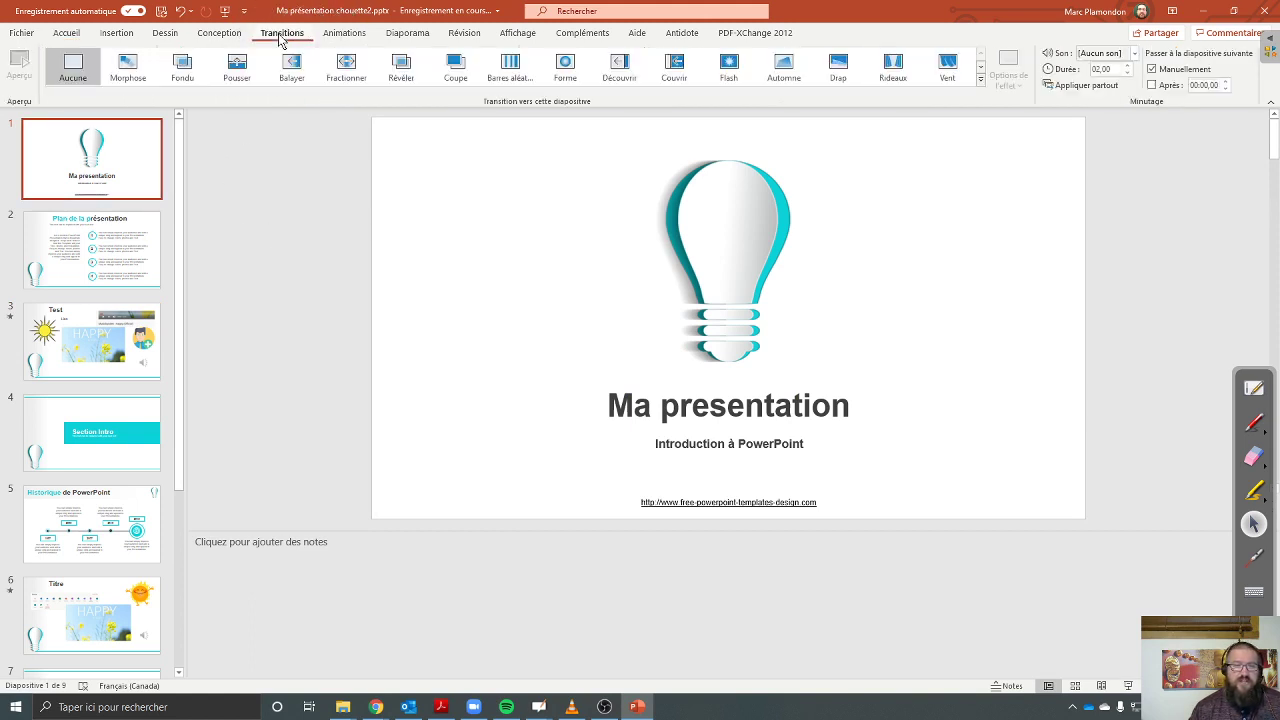
click(181, 78)
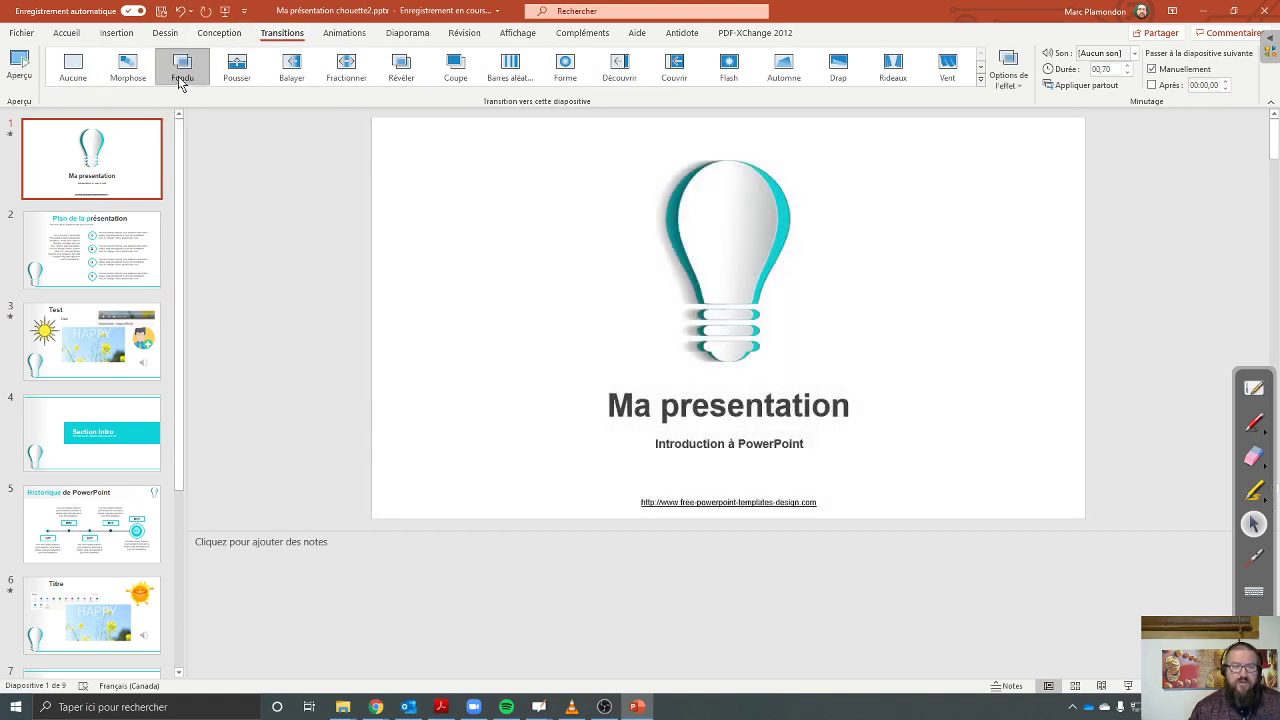
click(10, 138)
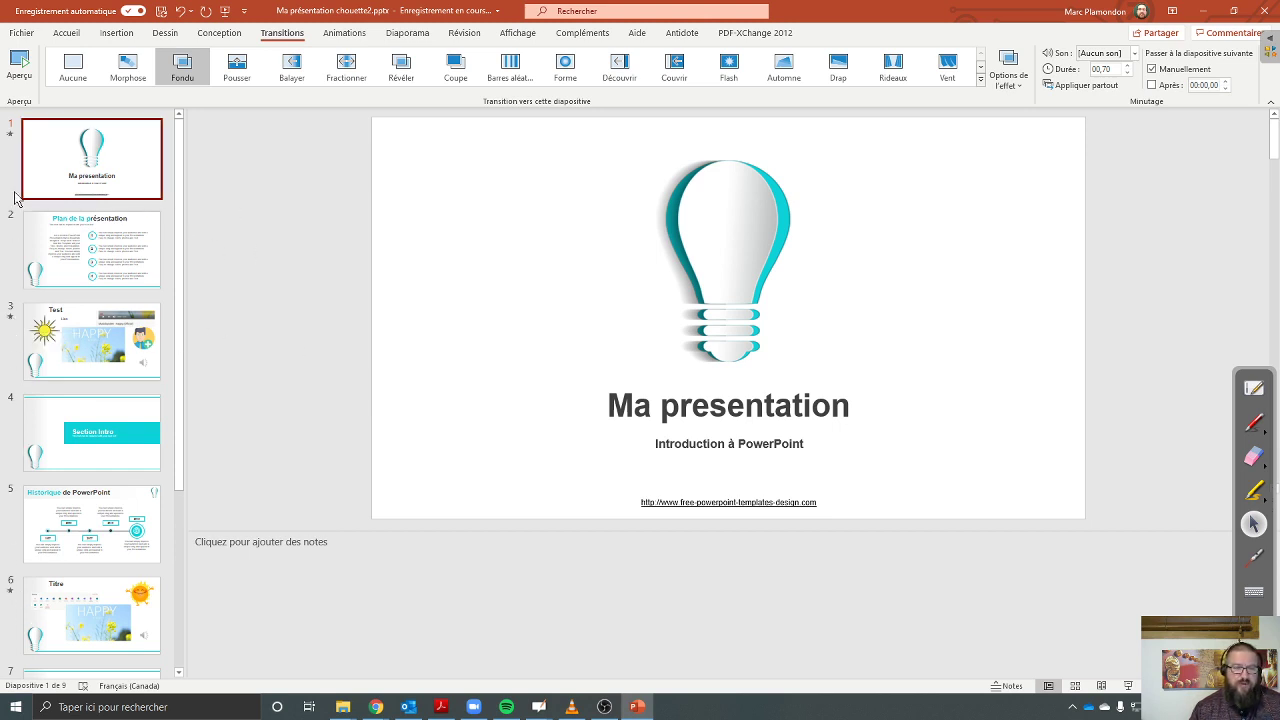
Step: Apply Fondu lasting 00,70 to all nine slides, then reselect the title slide
key(ctrl+a)
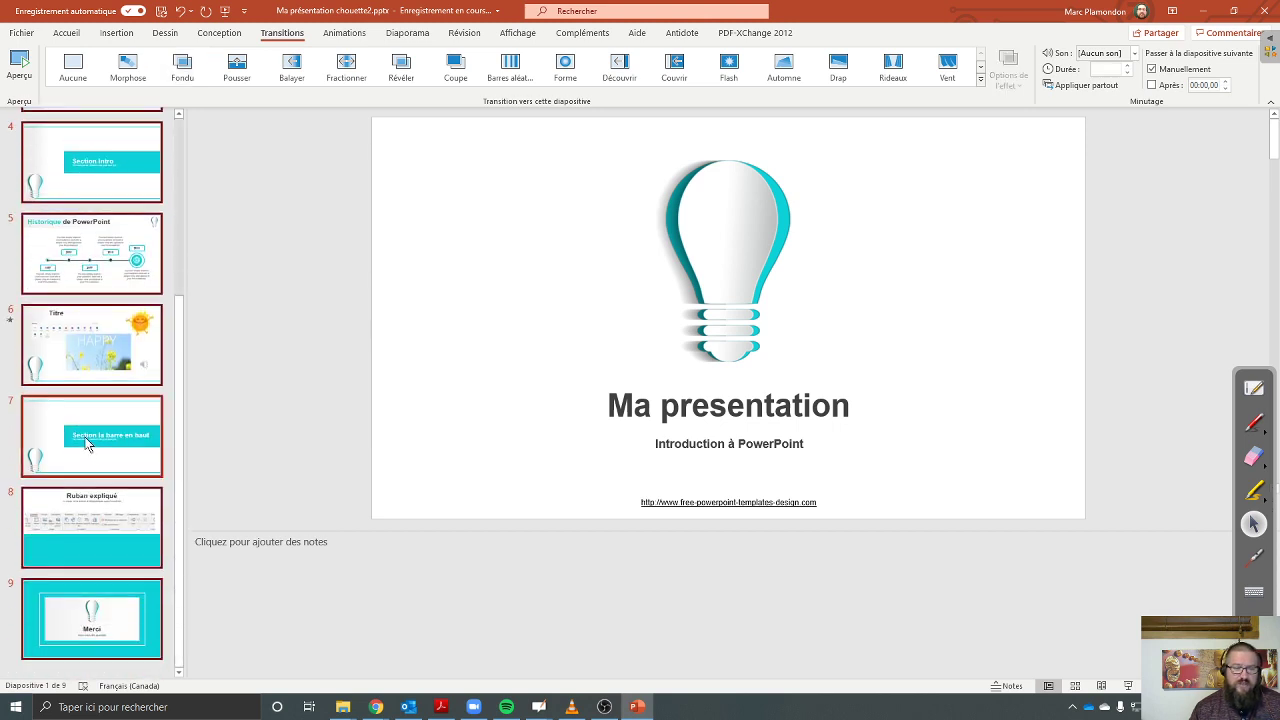
click(180, 70)
scroll(47, 364, up, 5)
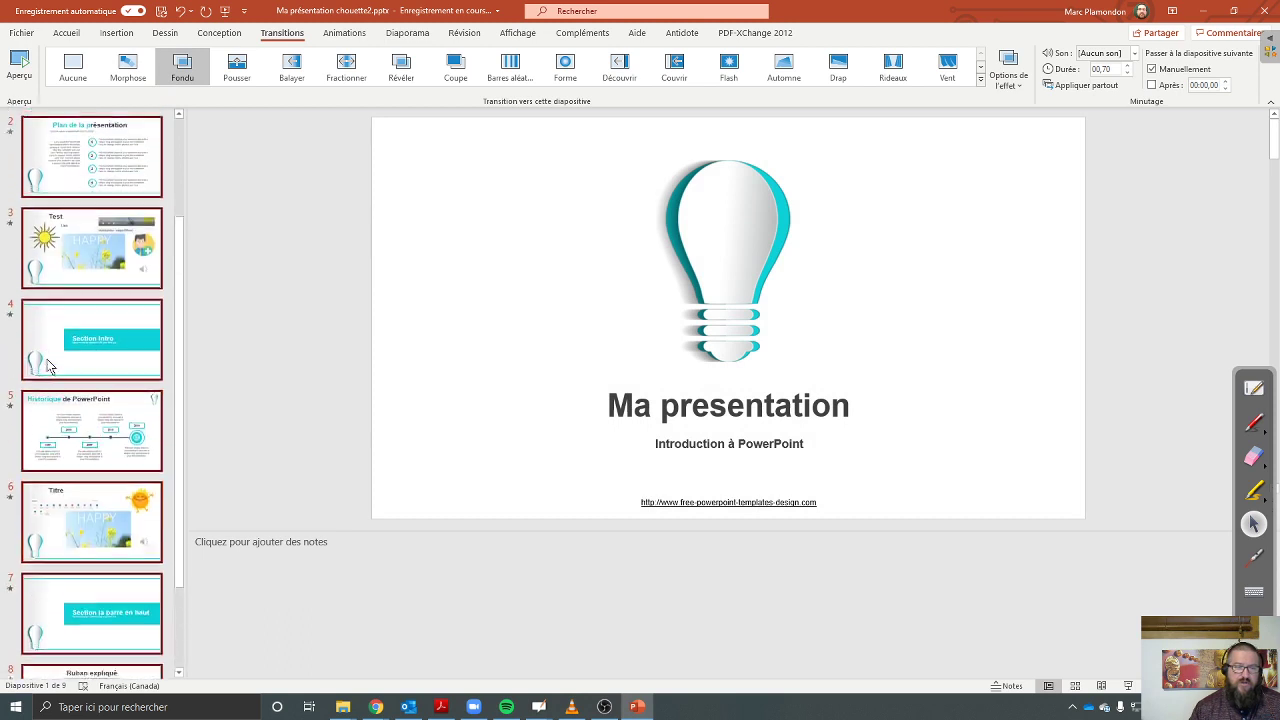
click(50, 177)
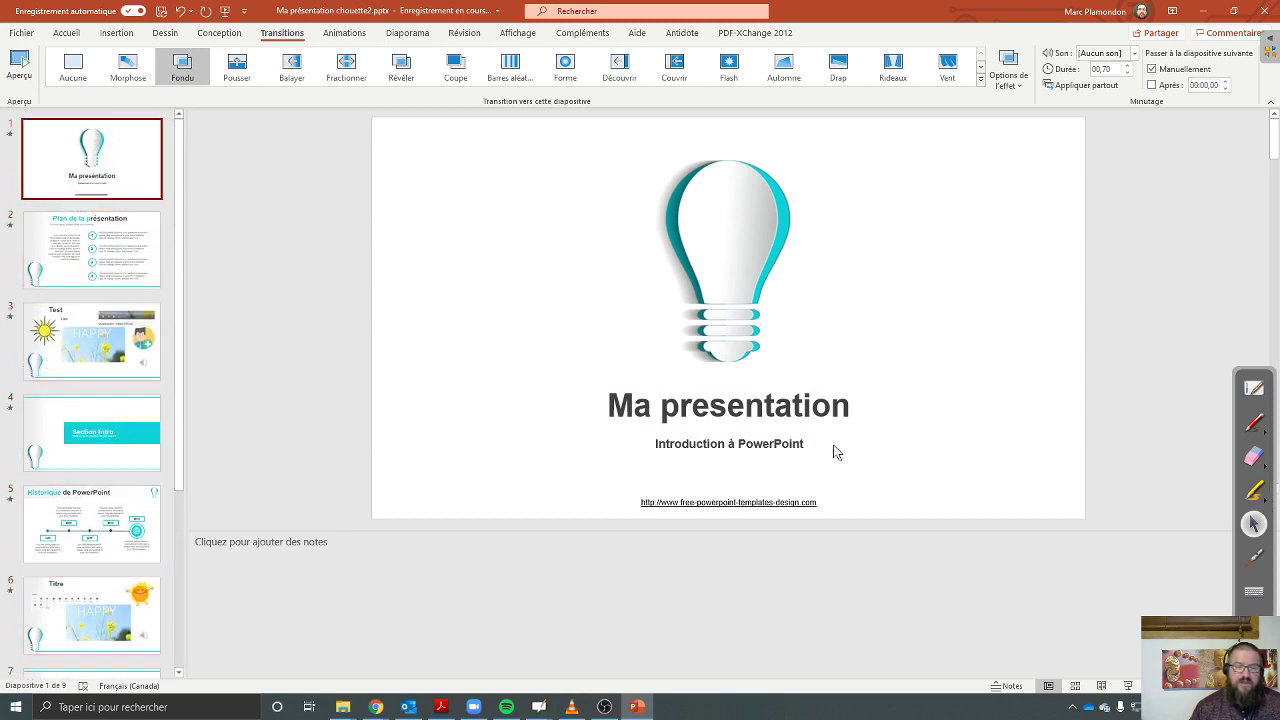
Step: Preview the fades in a slideshow, pausing the Happy video on Test, up to Historique de PowerPoint
click(1128, 686)
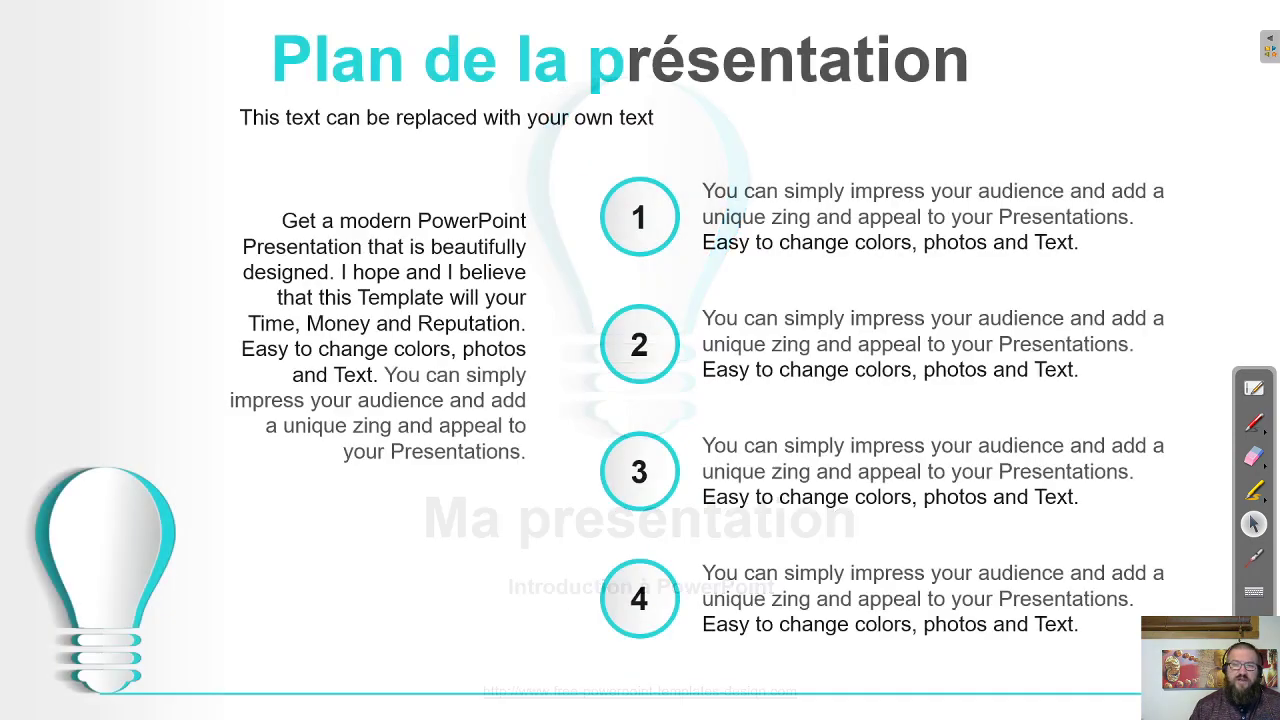
key(Right)
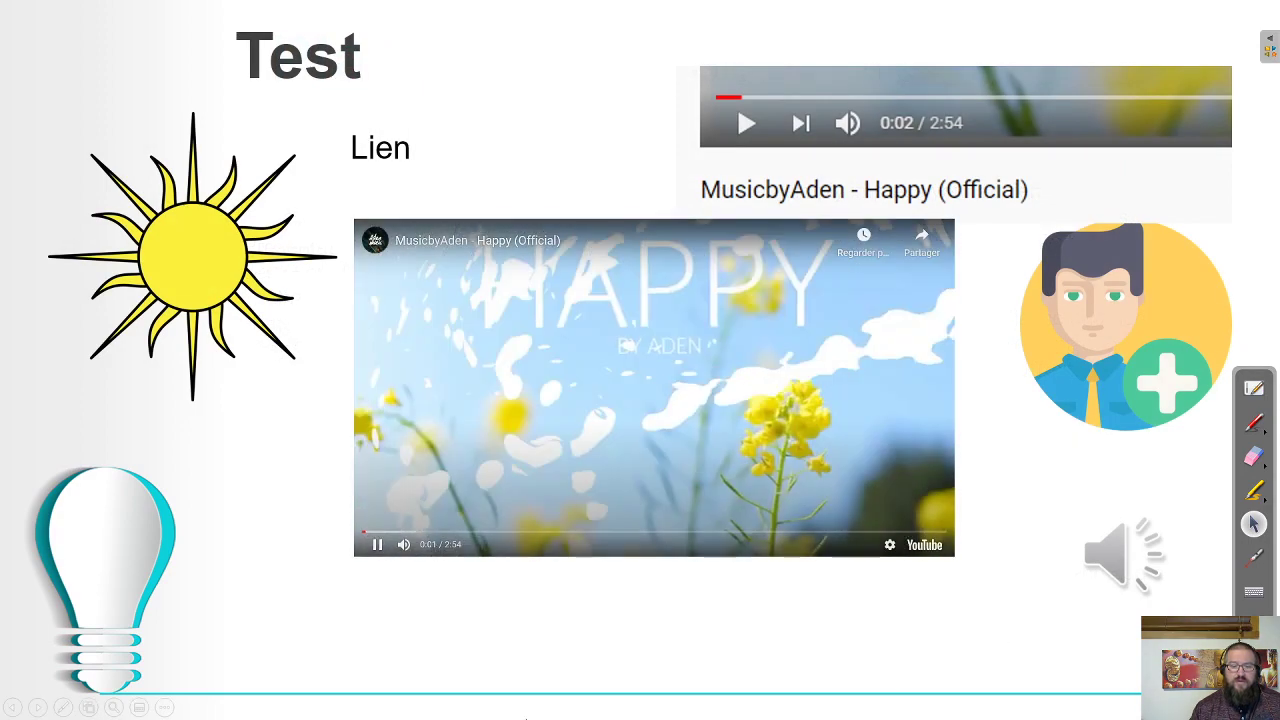
click(378, 545)
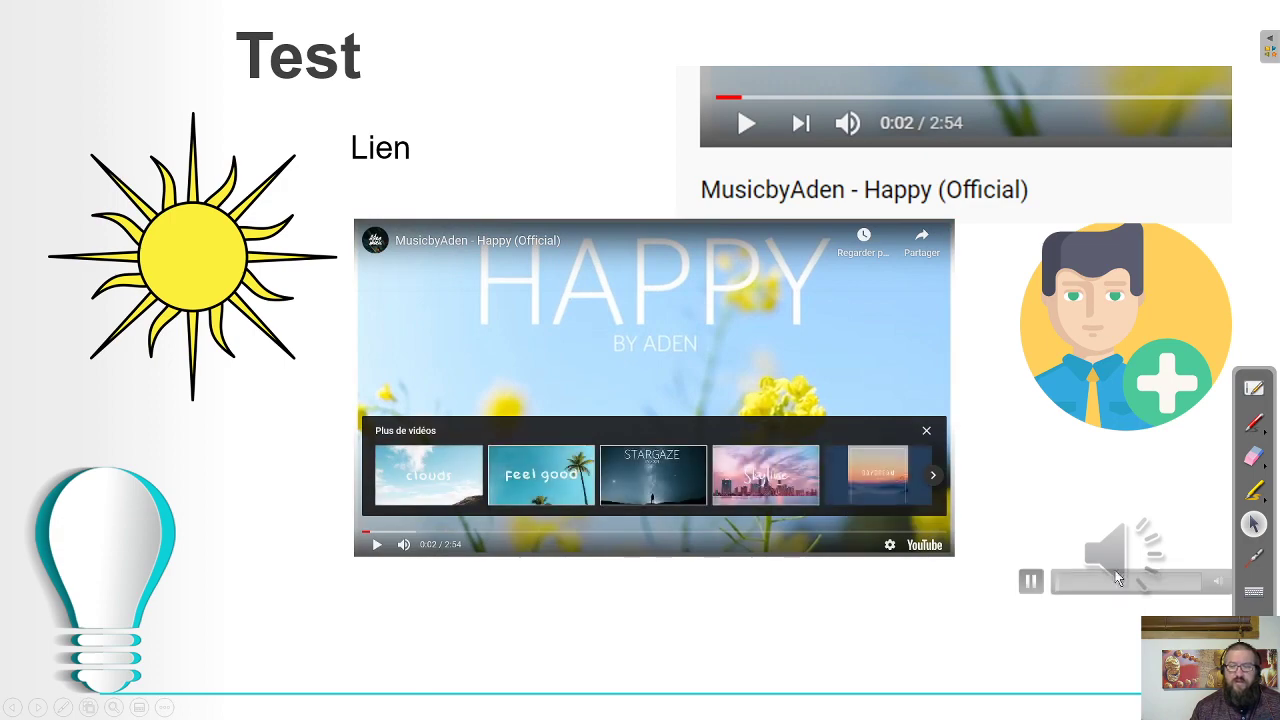
click(754, 666)
click(754, 666)
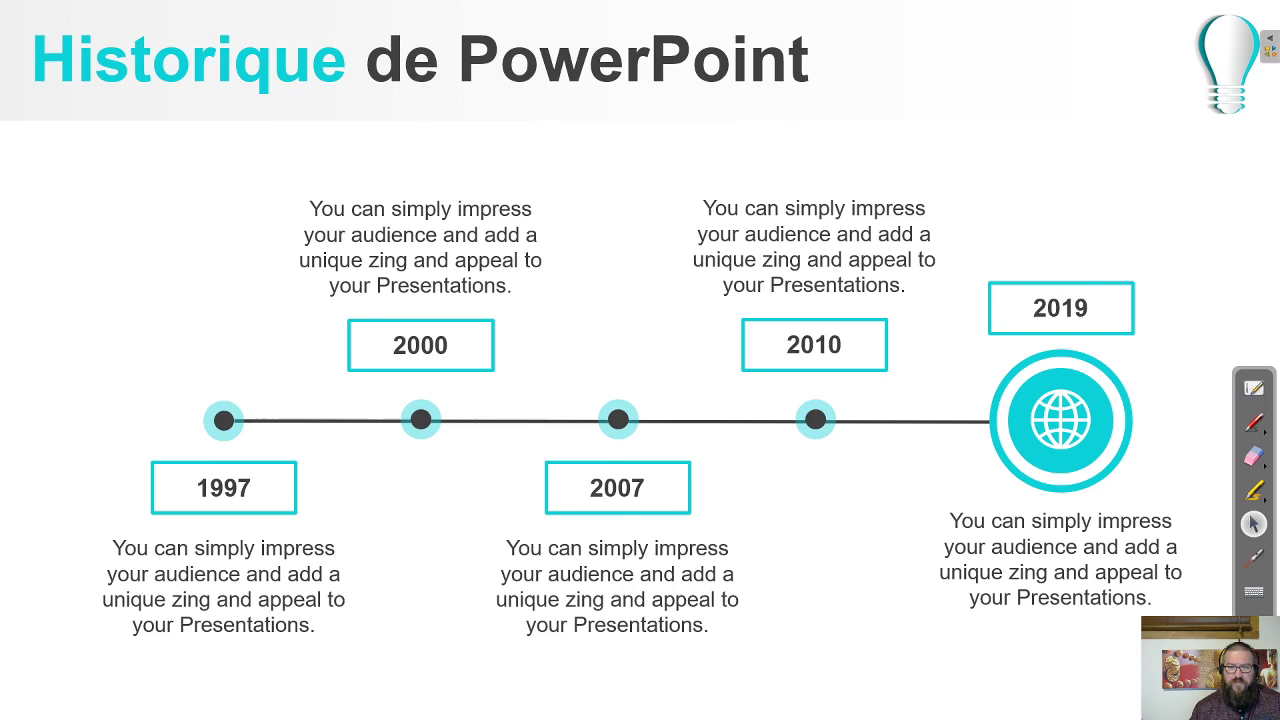
key(Escape)
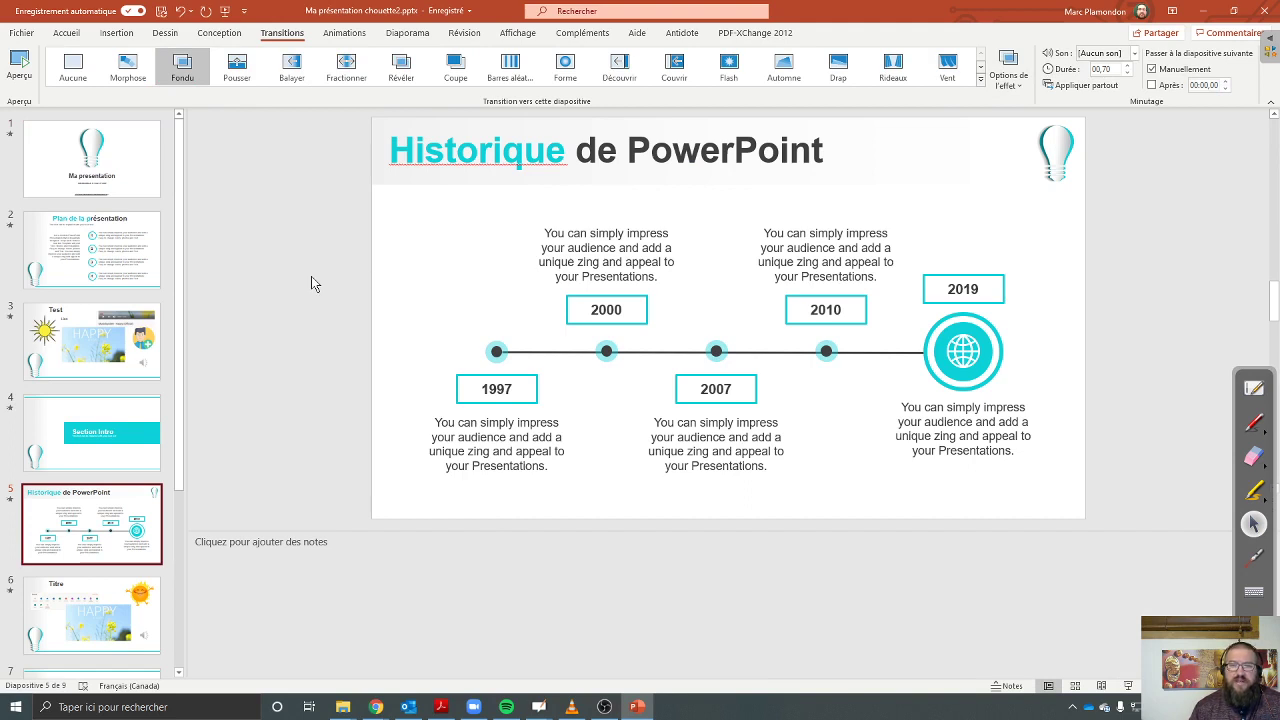
Step: Apply the Paillettes transition to the title slide
click(150, 180)
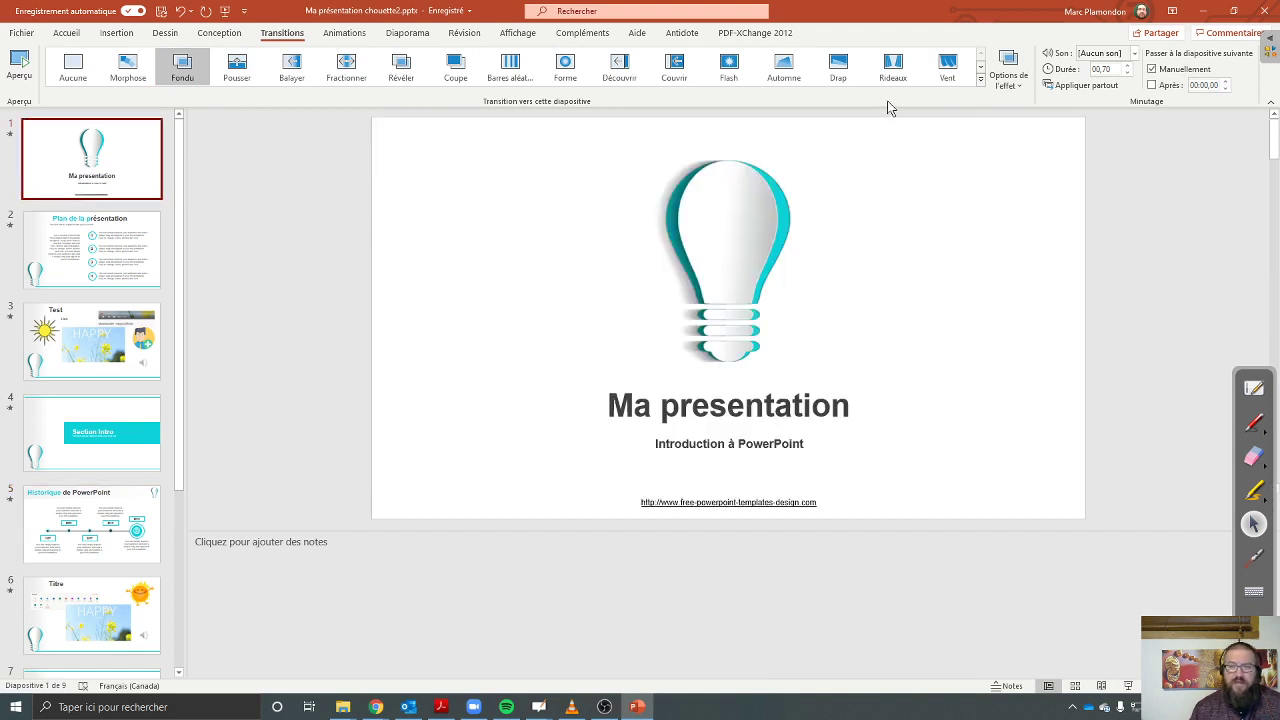
click(981, 78)
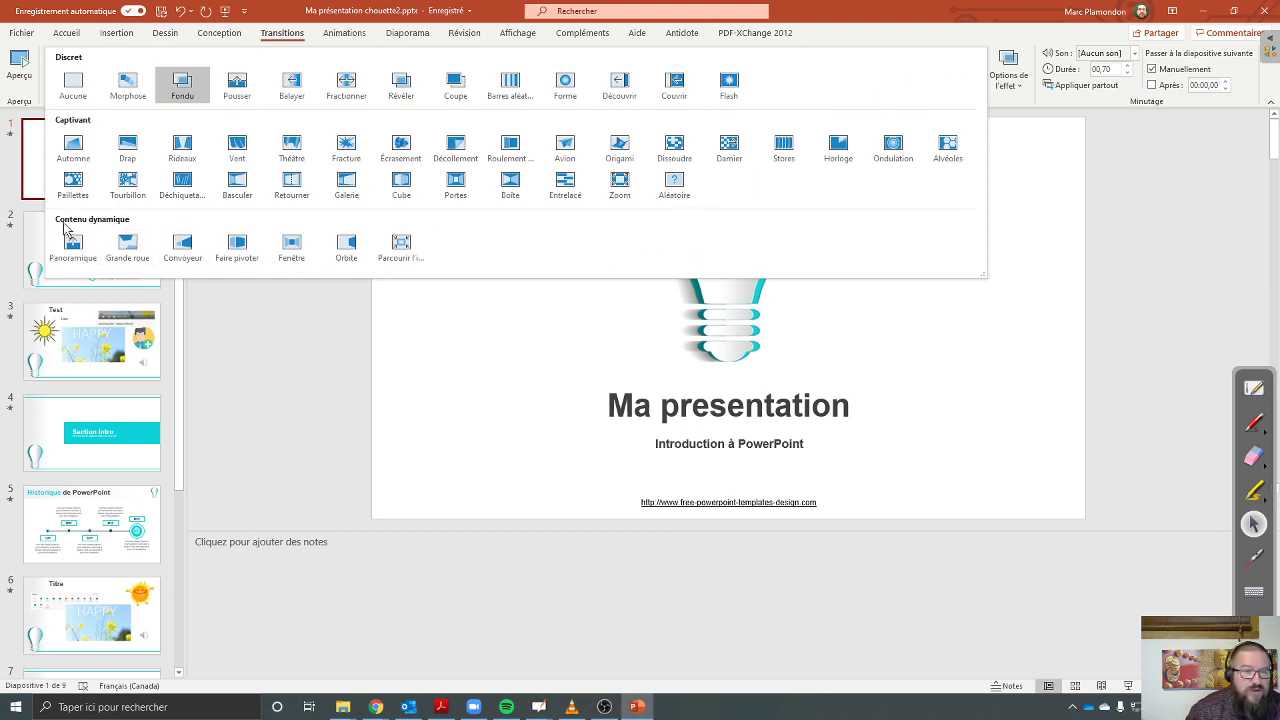
click(71, 189)
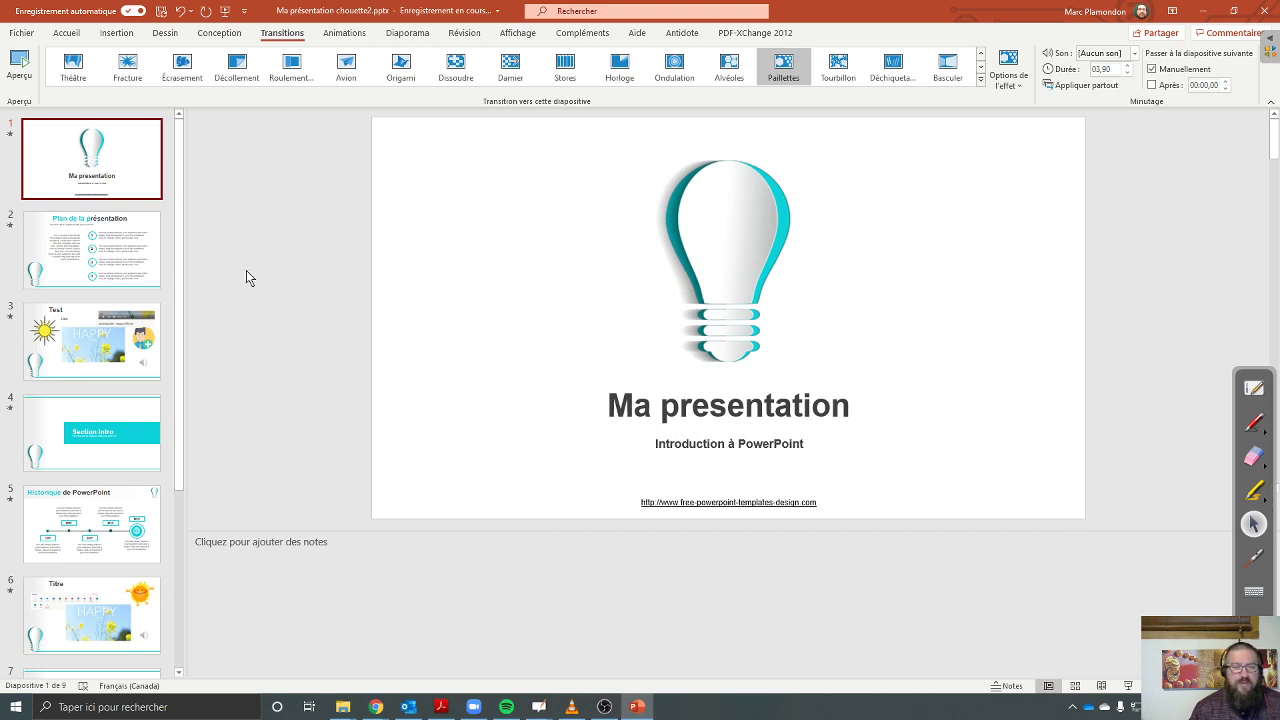
Step: Apply Paillettes to every slide, then start the slideshow from the title slide
key(ctrl+a)
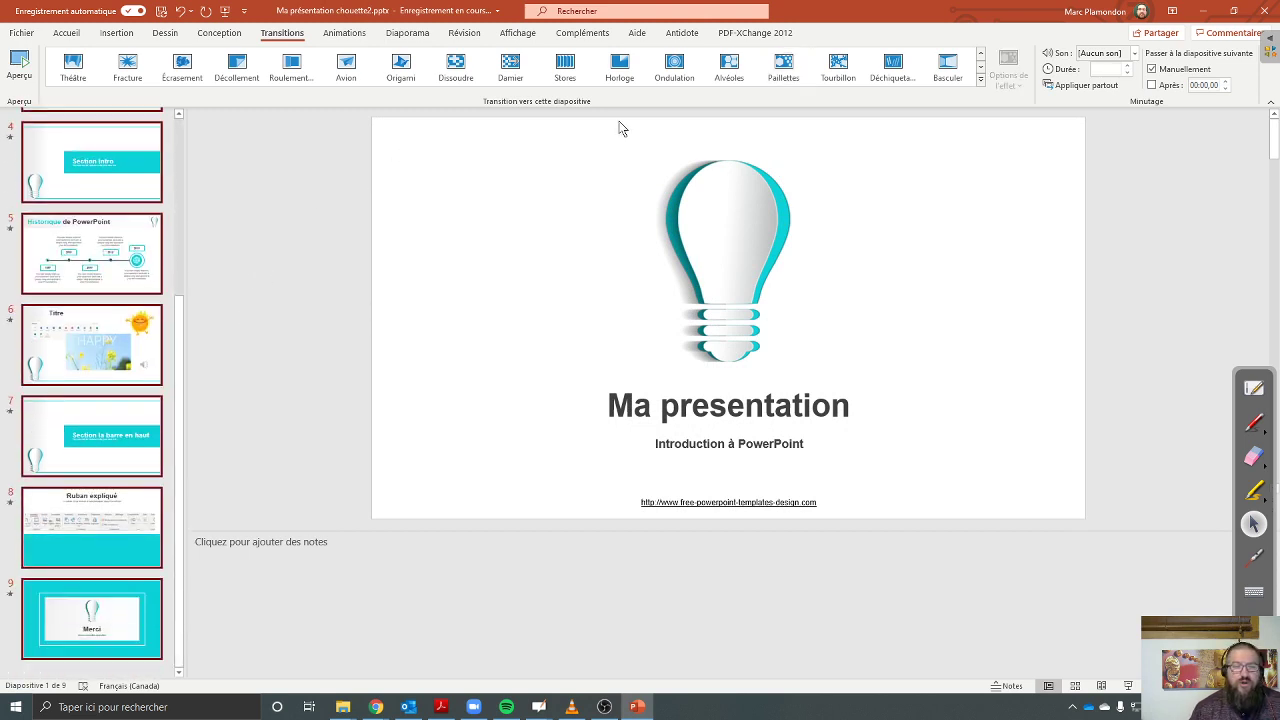
click(982, 84)
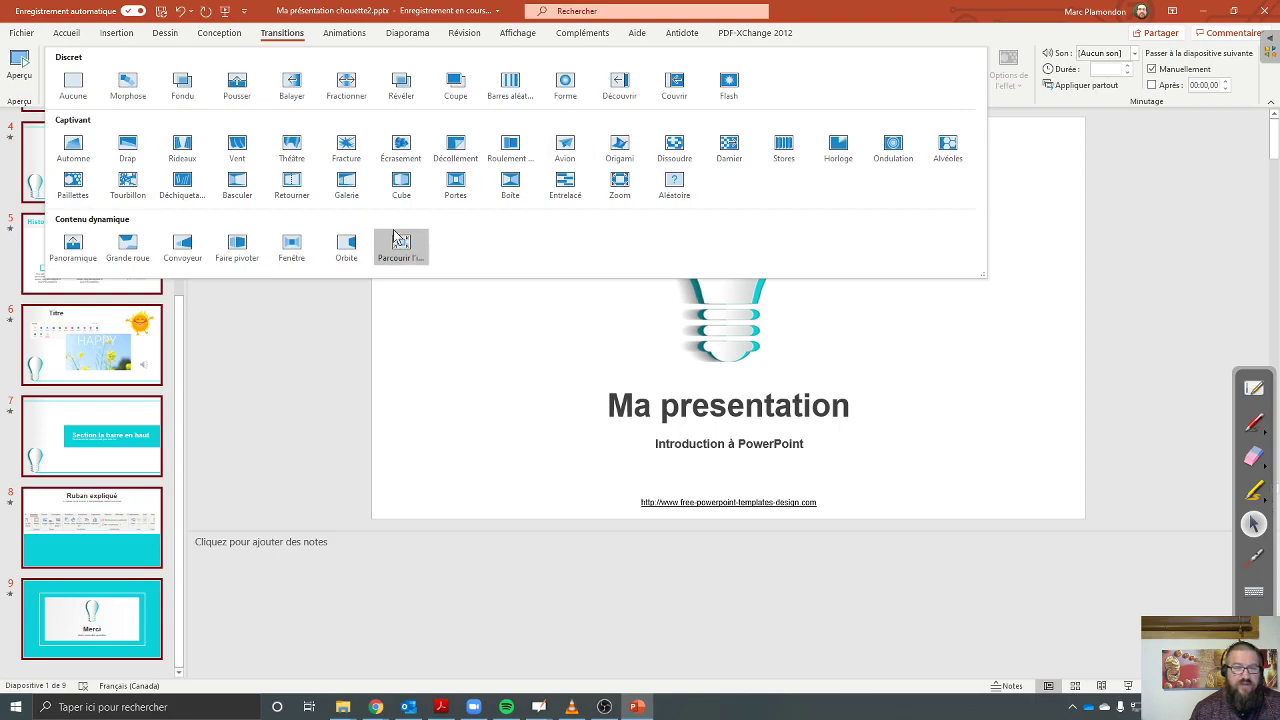
click(73, 185)
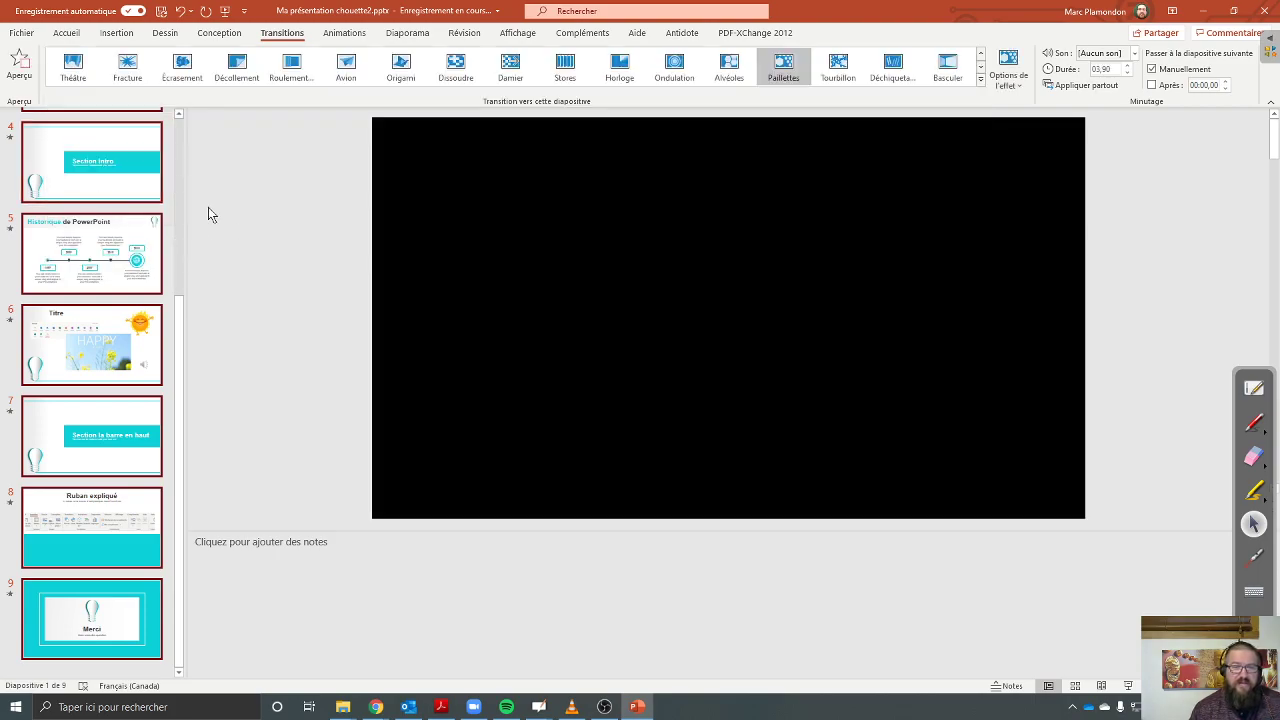
drag(180, 320, 171, 96)
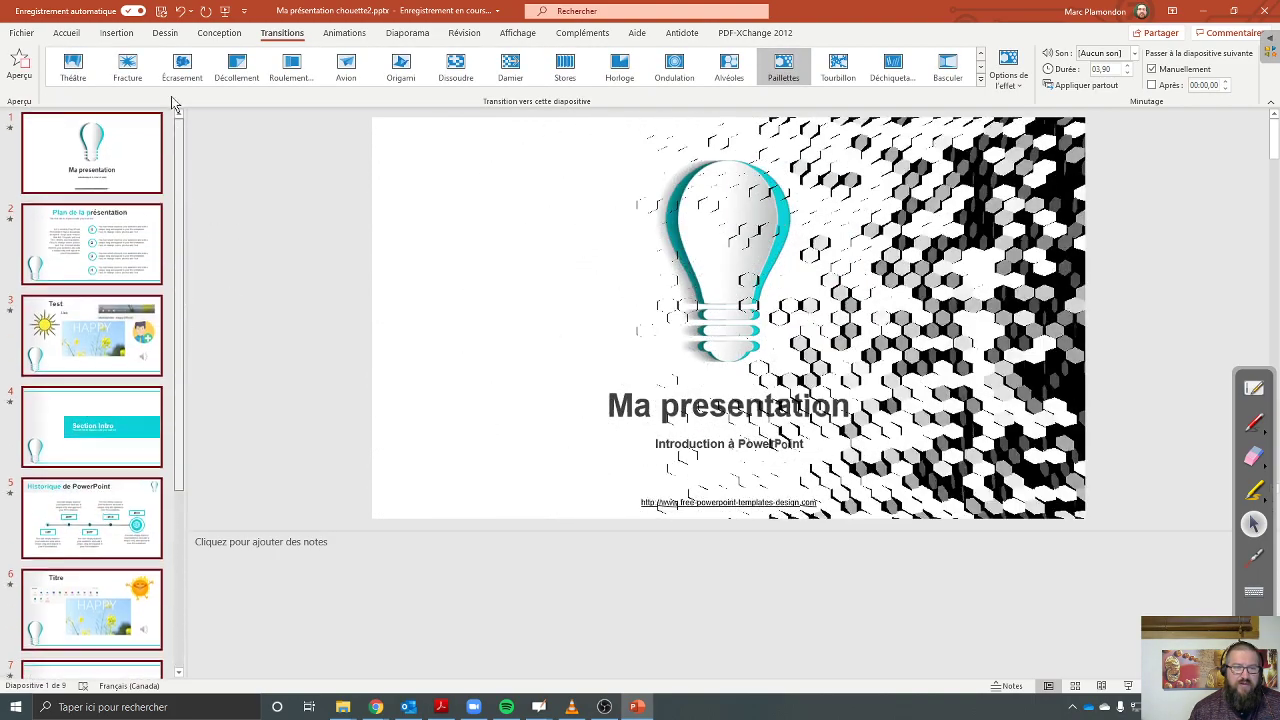
click(107, 157)
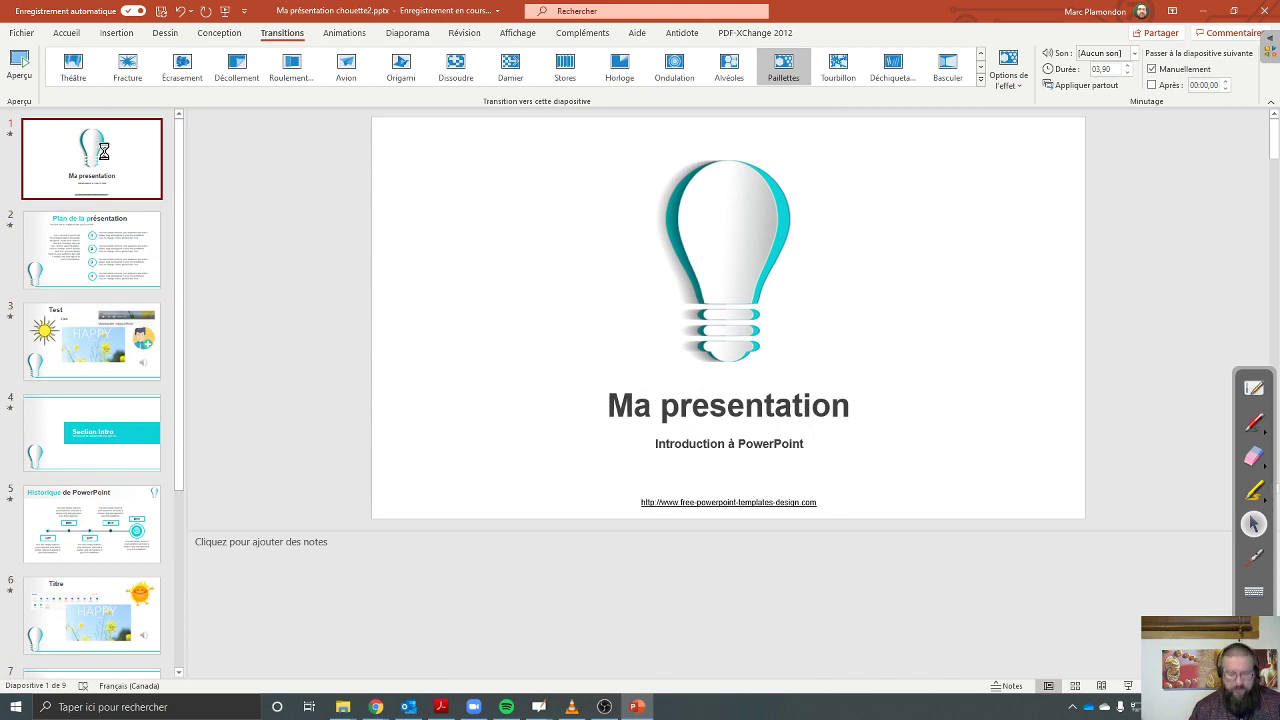
key(F5)
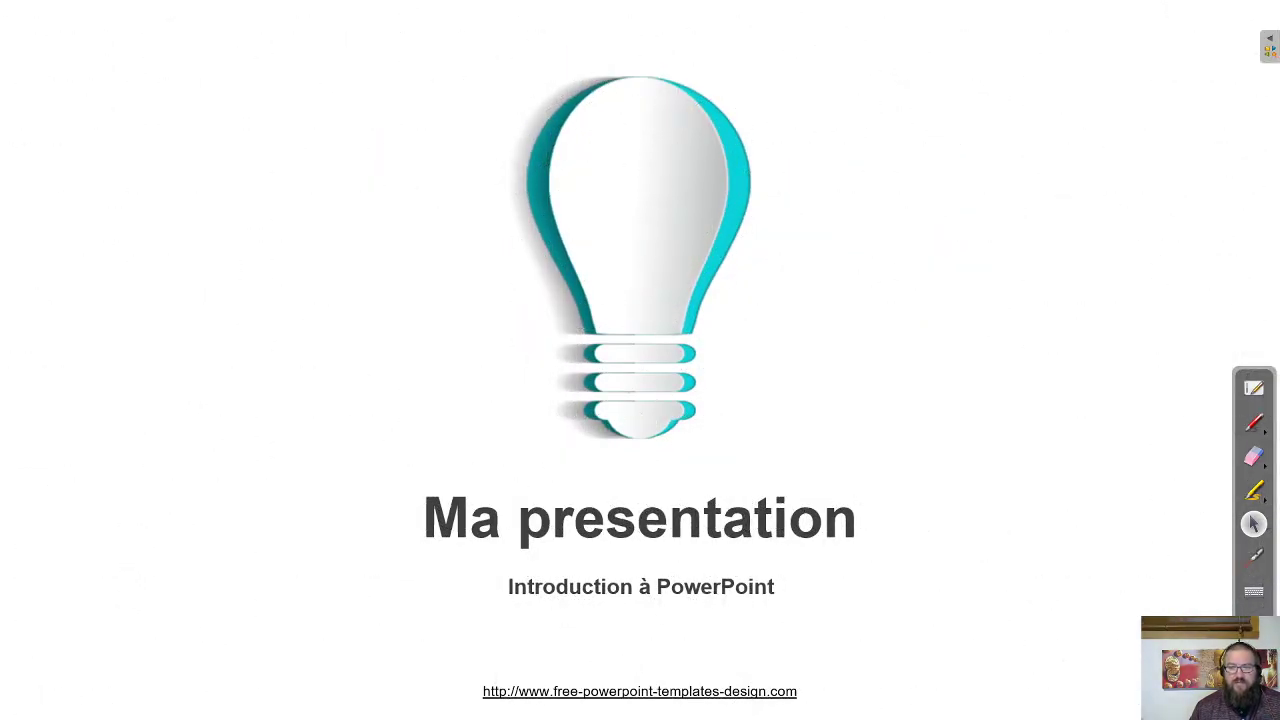
Step: Advance the Paillettes slideshow to the Test slide and exit to editing
key(Right)
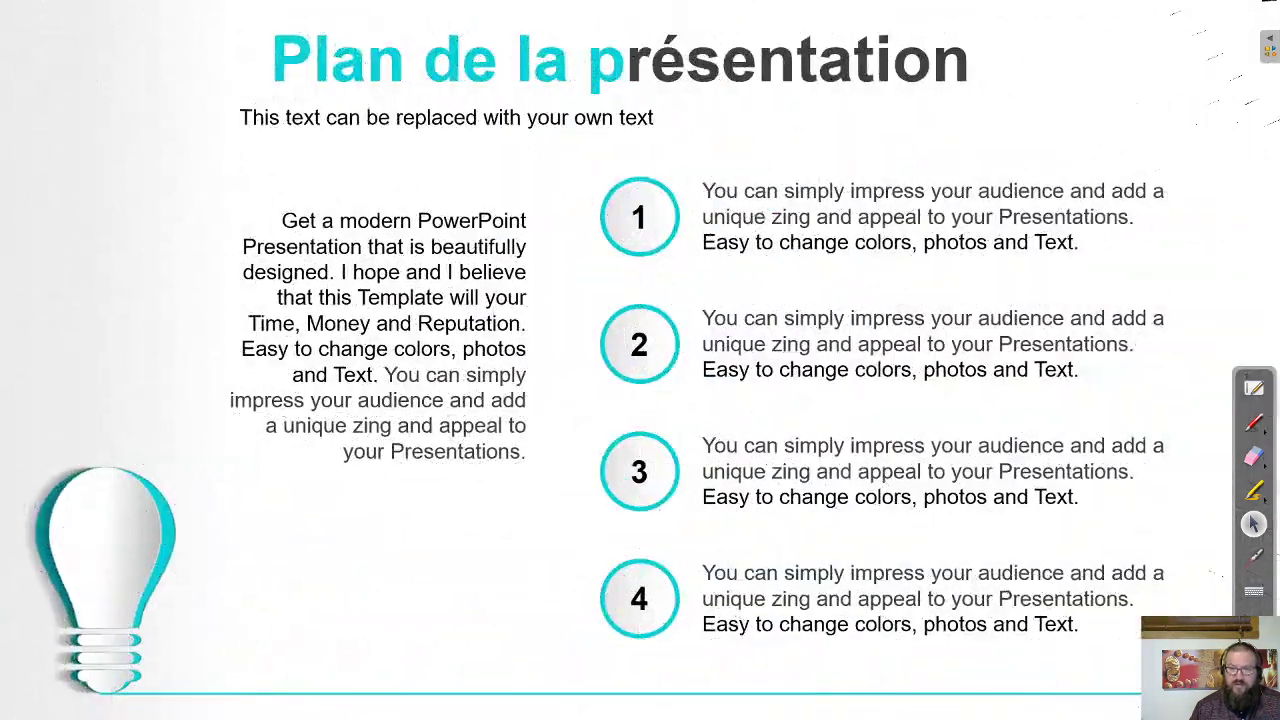
key(Right)
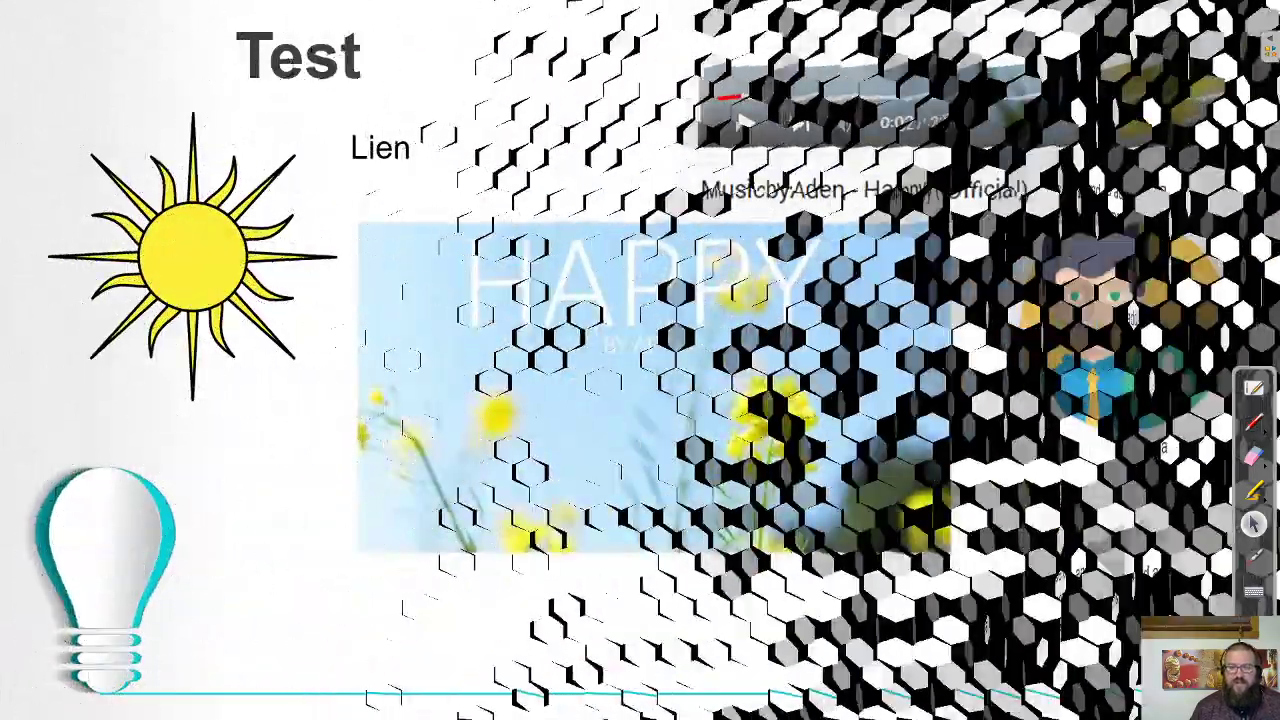
key(Escape)
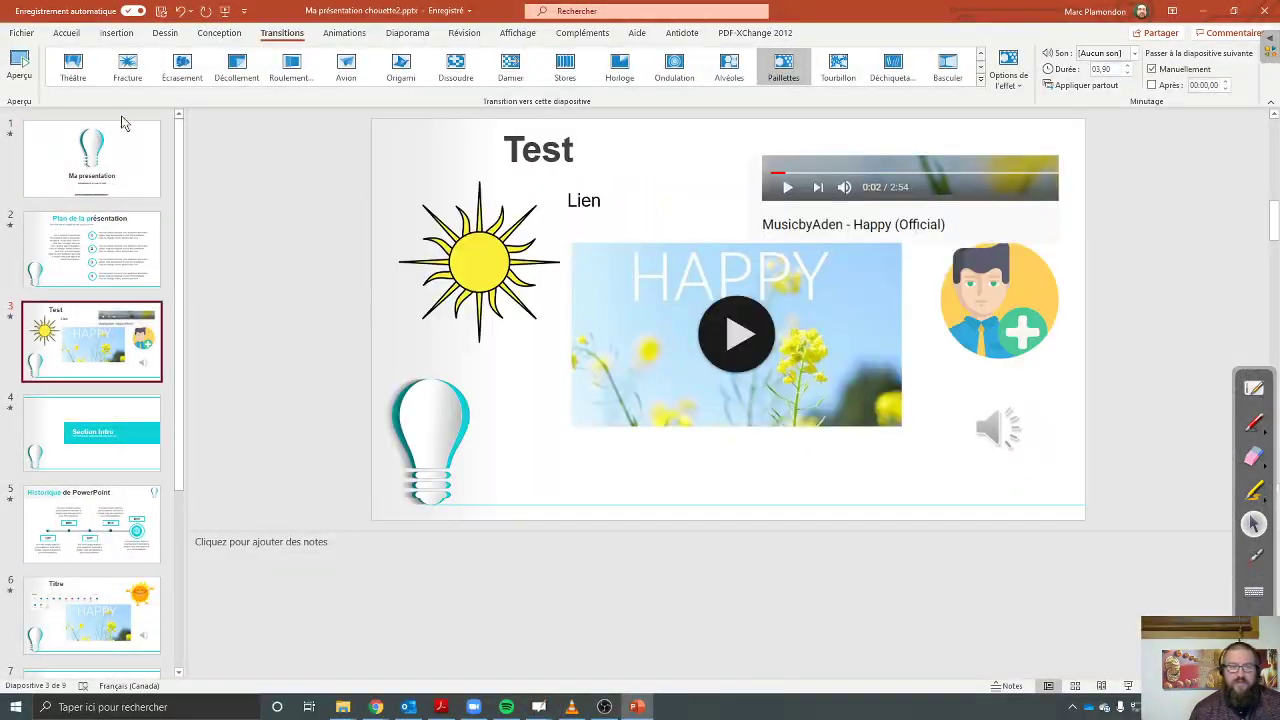
Step: Try the Morphose transition on the title slide and dismiss its tip popup
click(107, 158)
key(ctrl+a)
scroll(157, 206, down, 3)
click(246, 245)
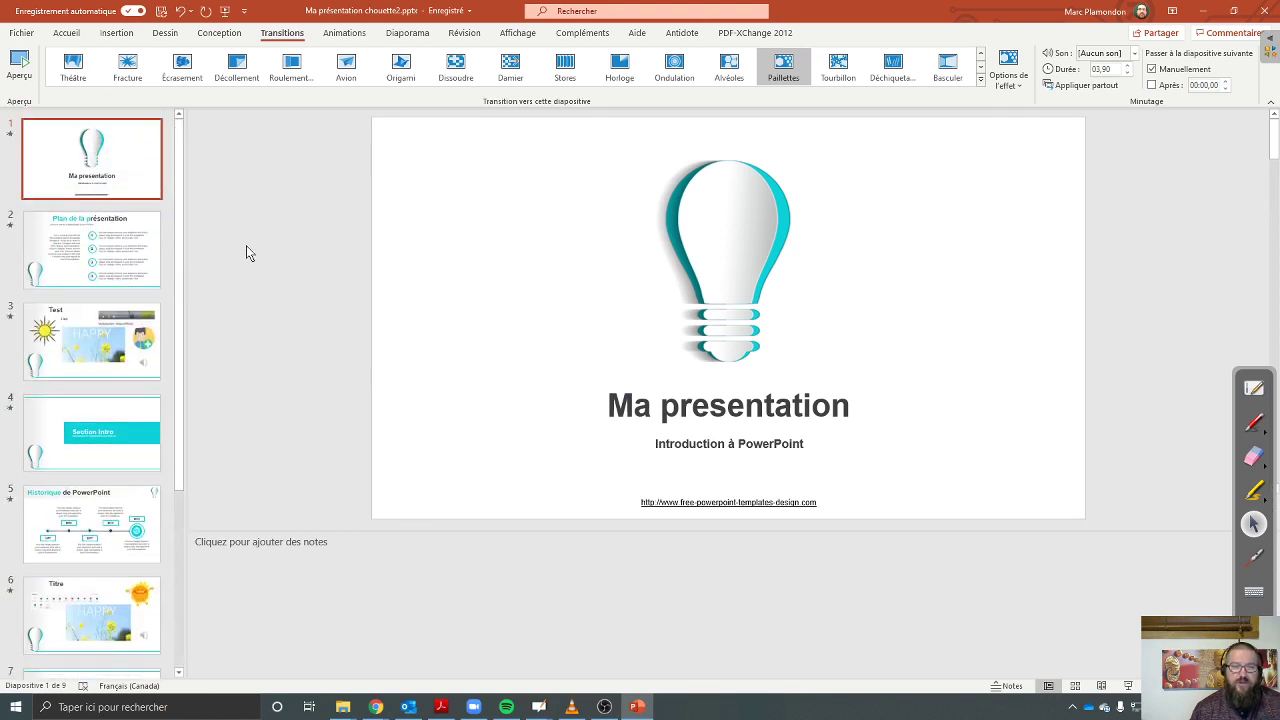
scroll(260, 90, up, 1)
scroll(260, 90, up, 3)
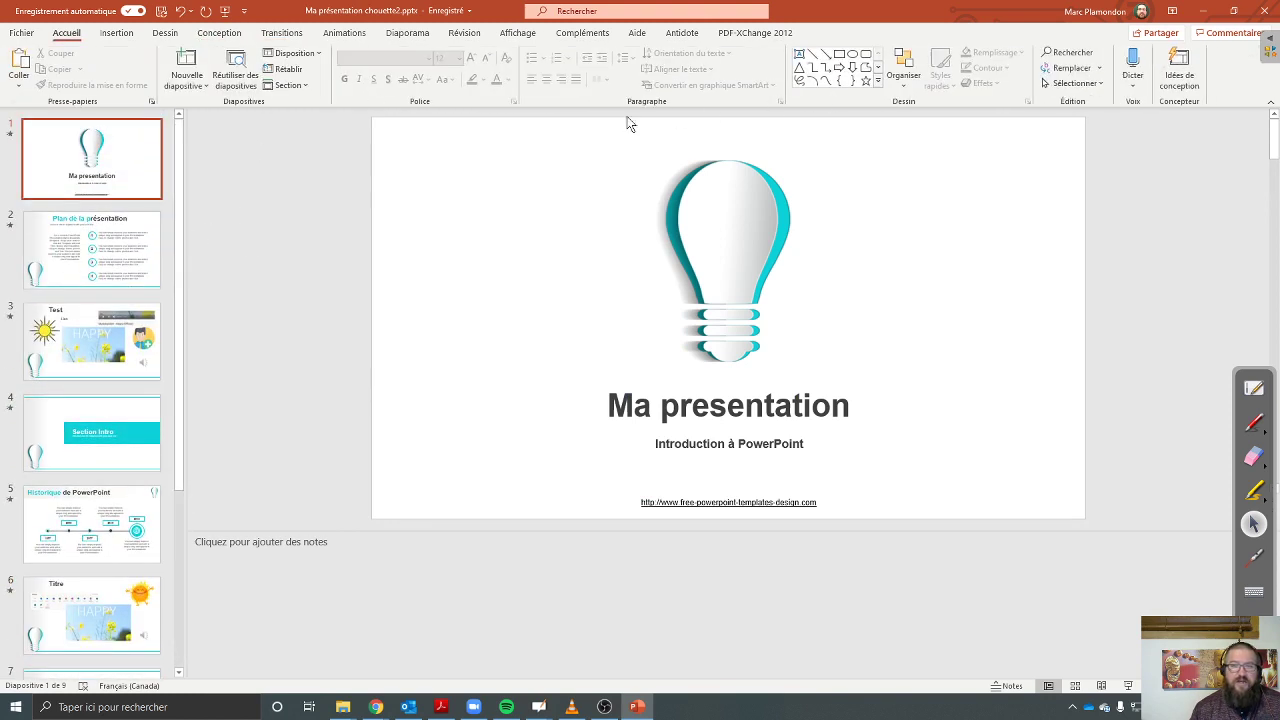
click(282, 33)
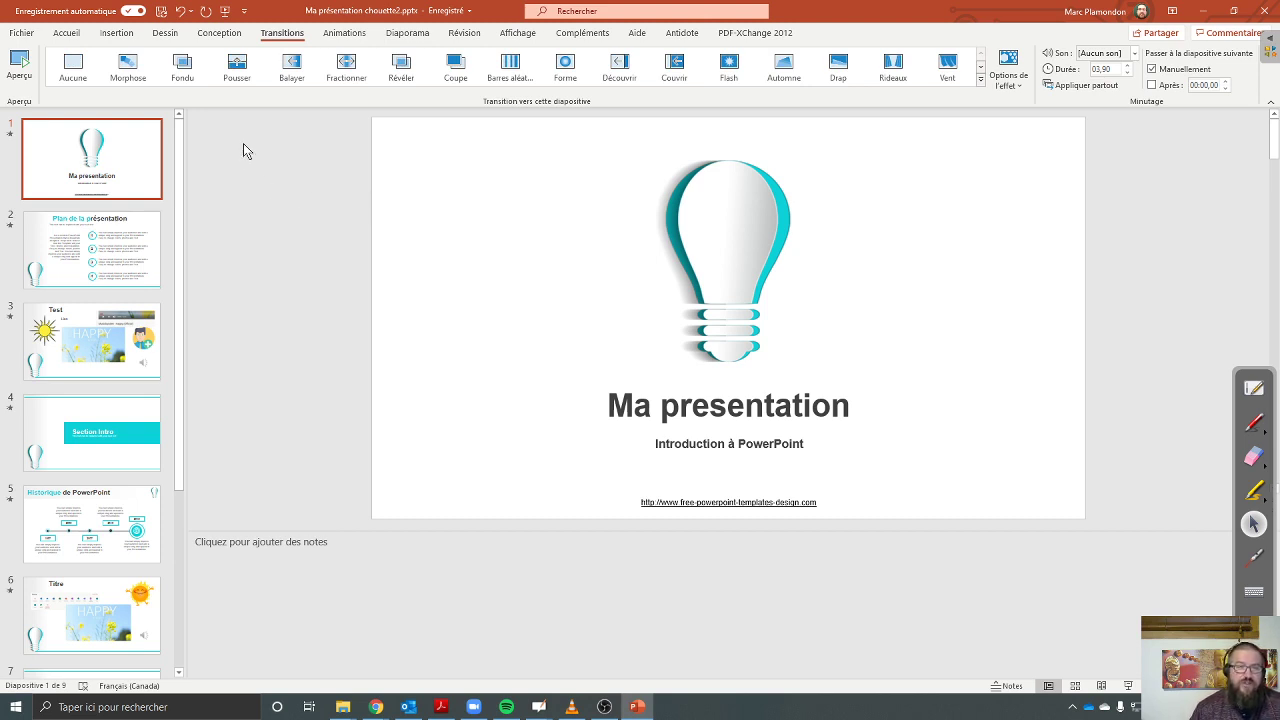
click(137, 69)
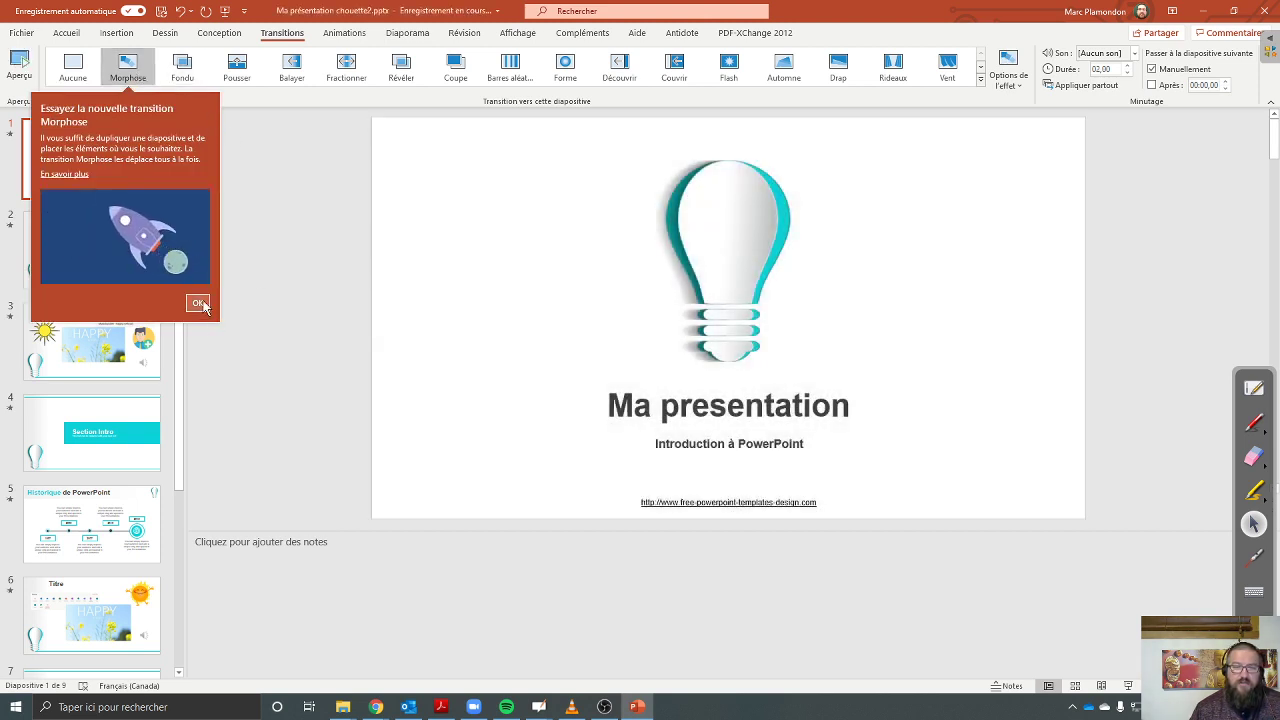
click(197, 302)
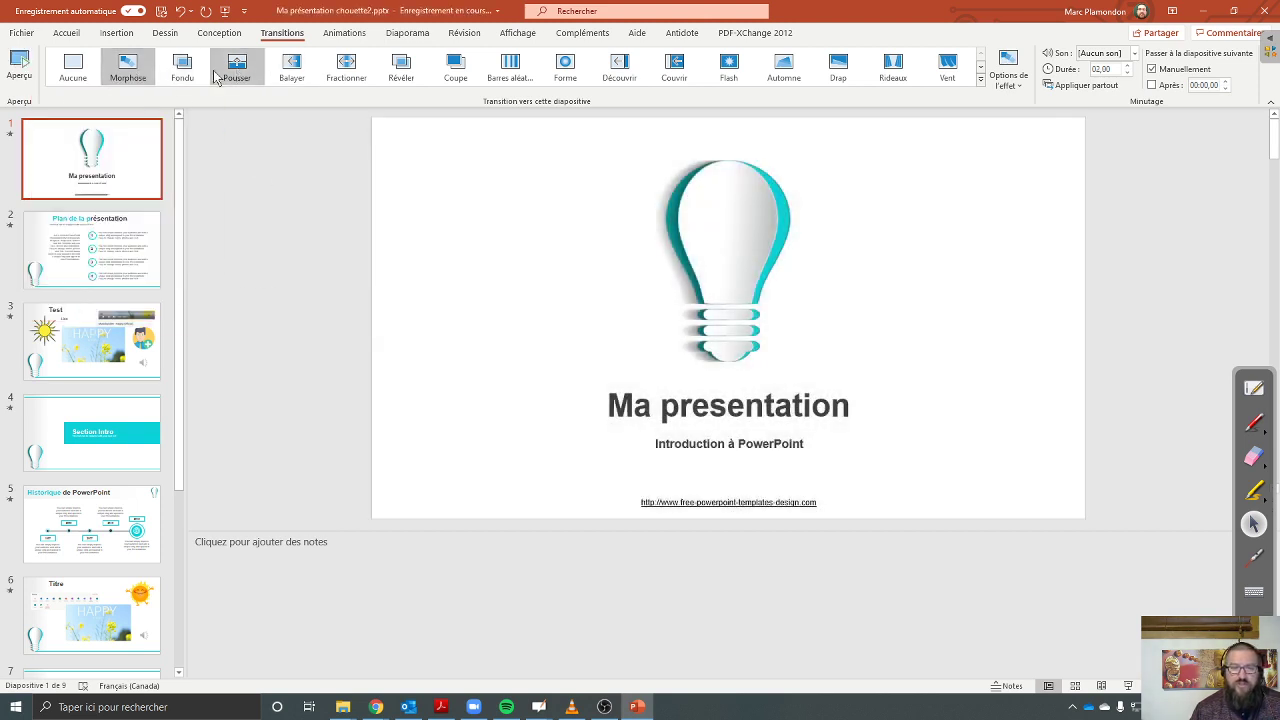
Step: Switch to Fondu lasting 00,70 on all nine slides and return to the title slide
click(182, 66)
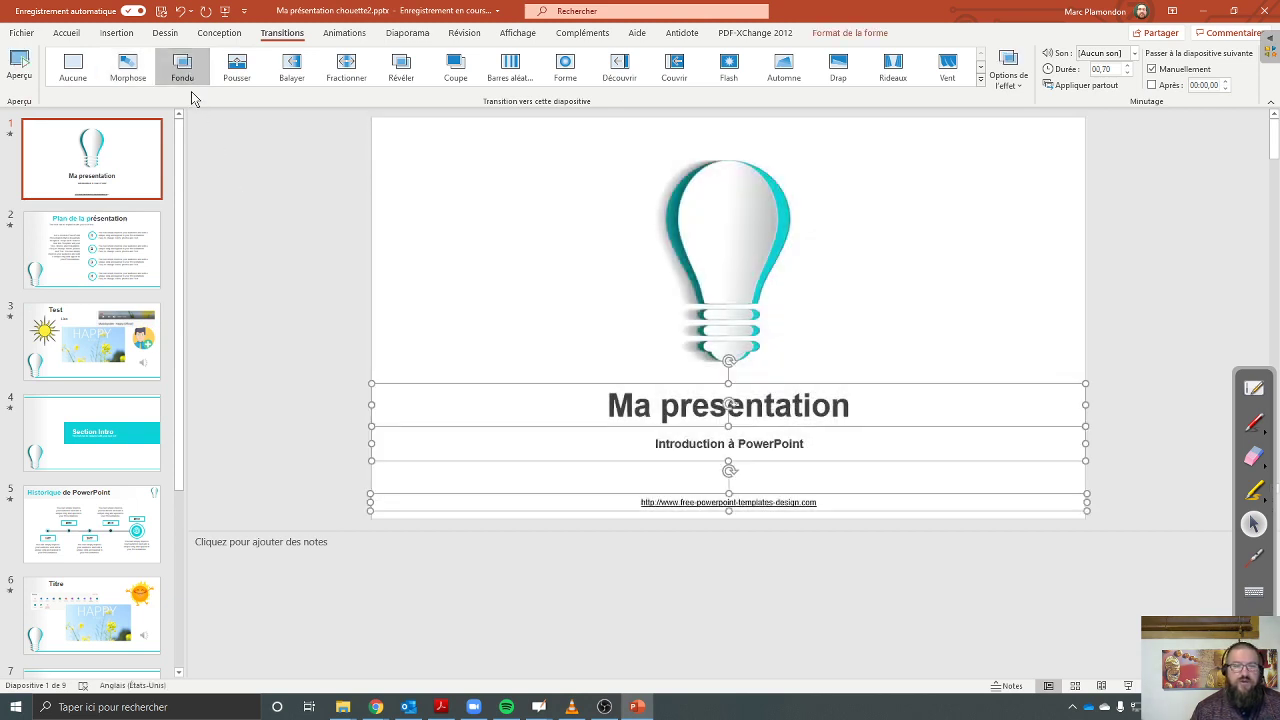
click(131, 172)
key(ctrl+a)
click(182, 66)
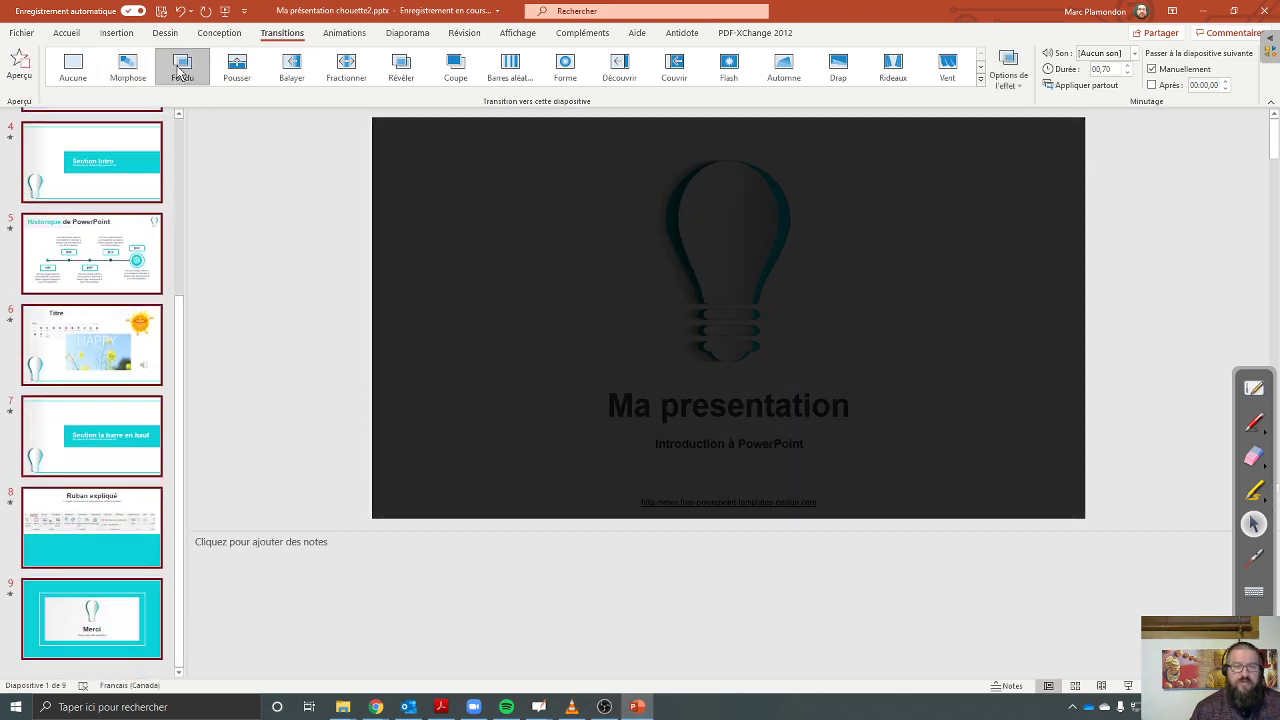
click(250, 251)
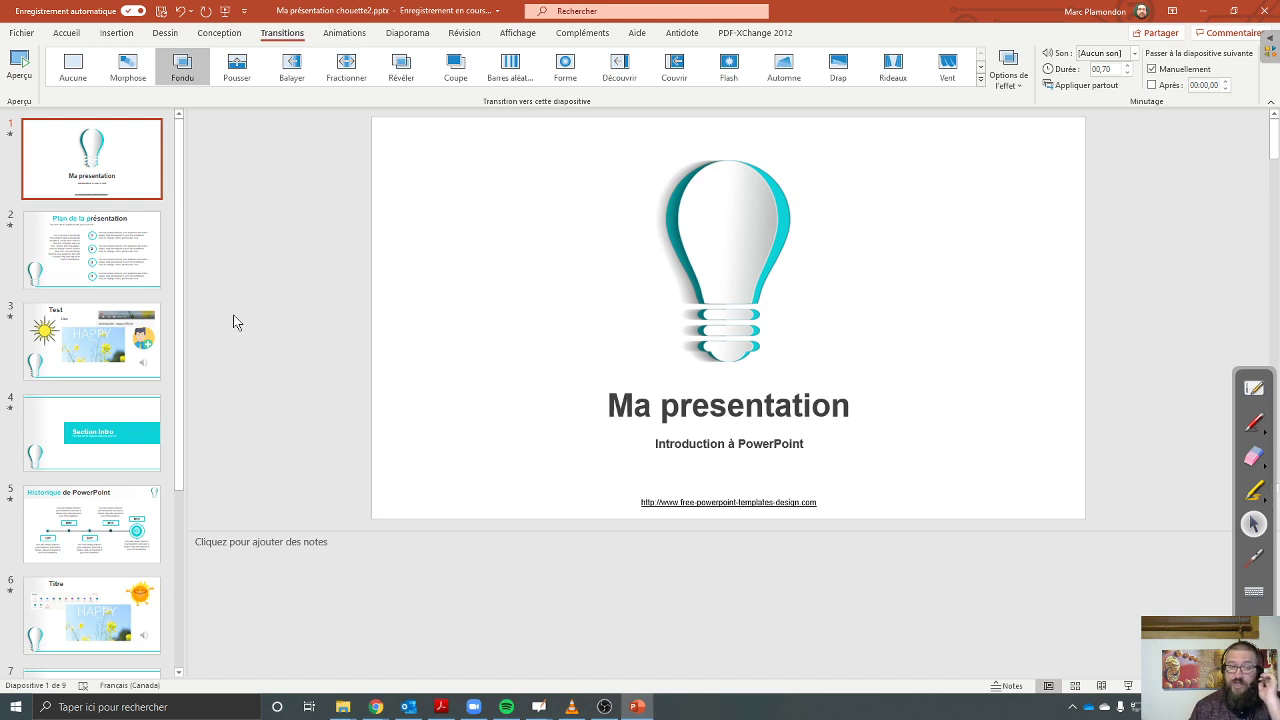
Step: Open slide 2 'Plan de la présentation' with the animation pane, briefly previewing it in slideshow
click(123, 257)
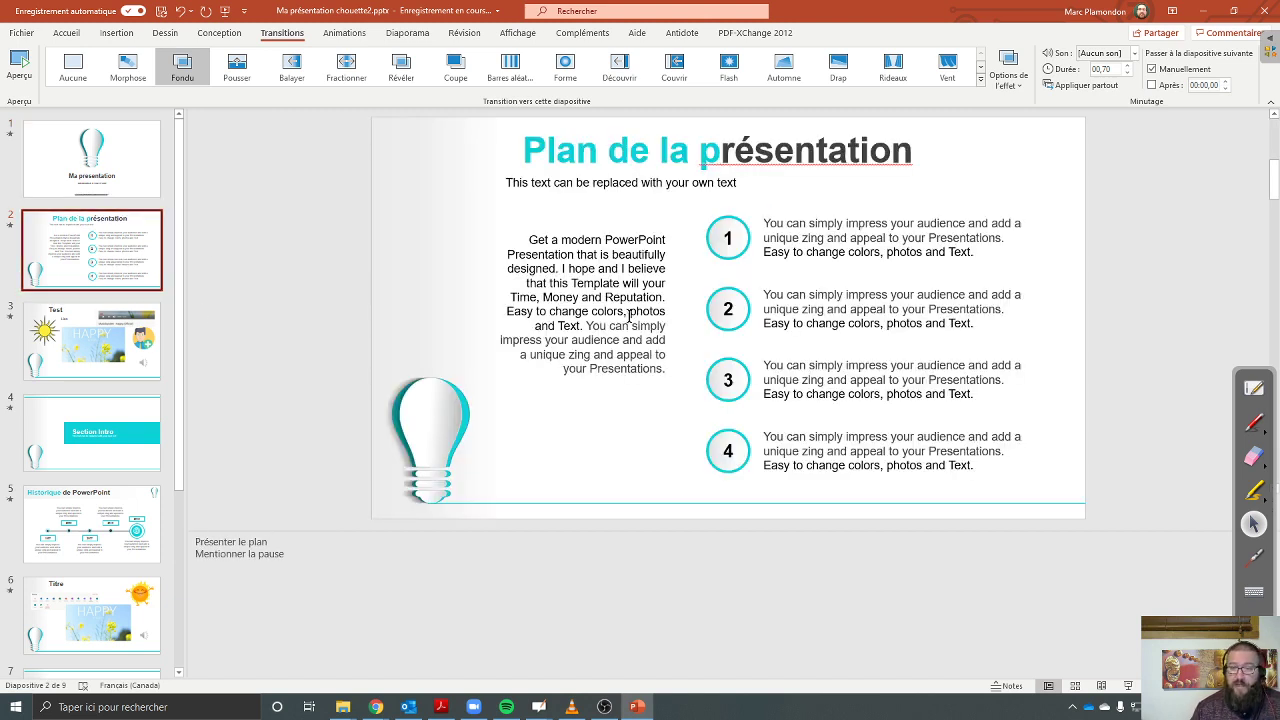
click(344, 35)
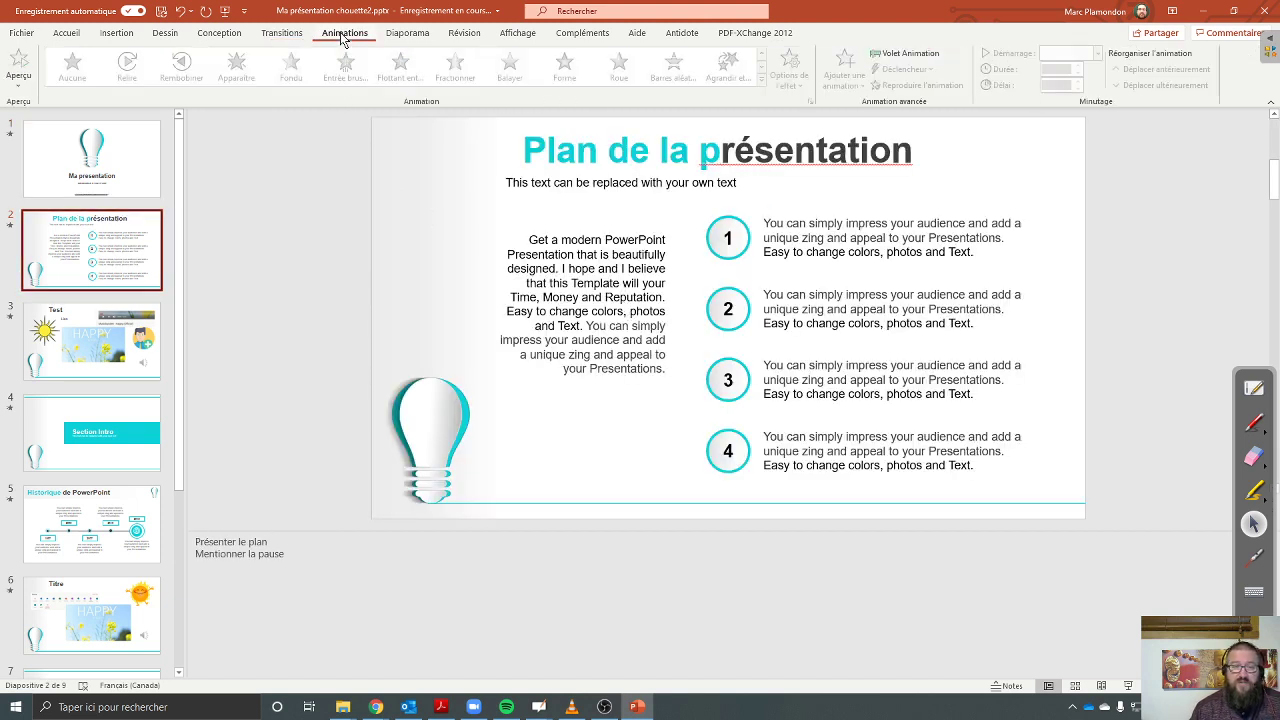
click(921, 58)
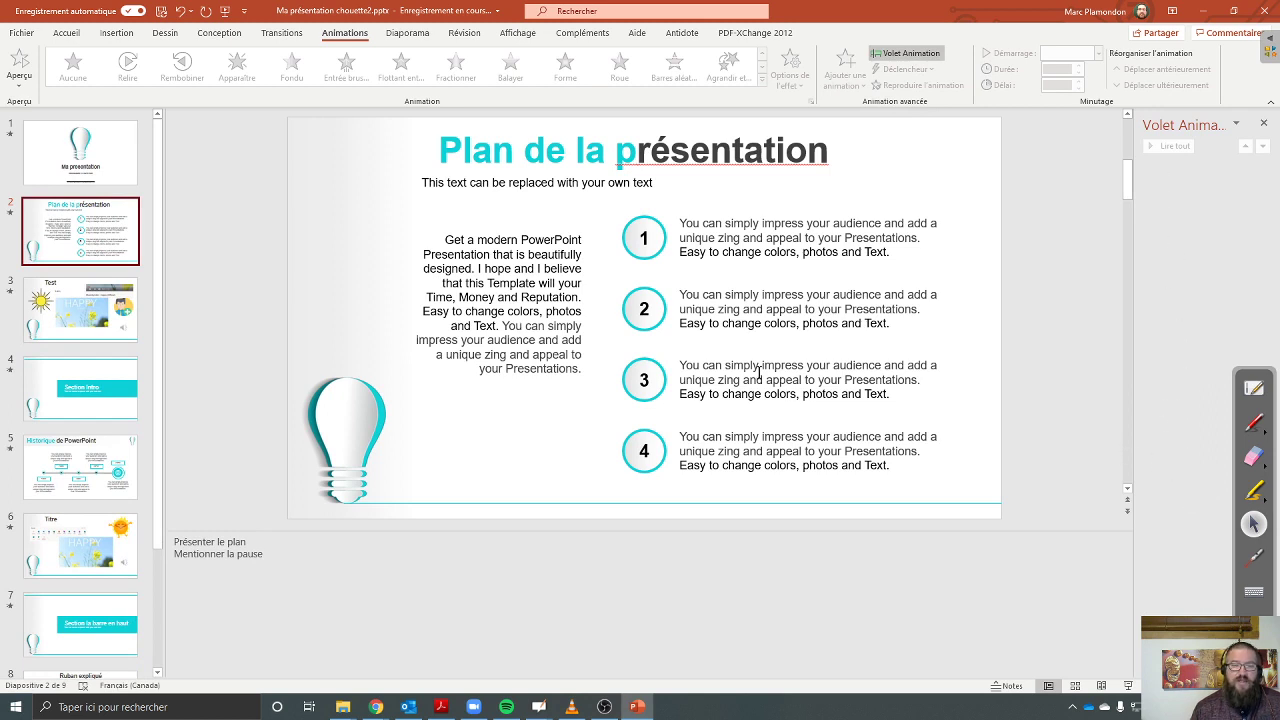
click(1102, 685)
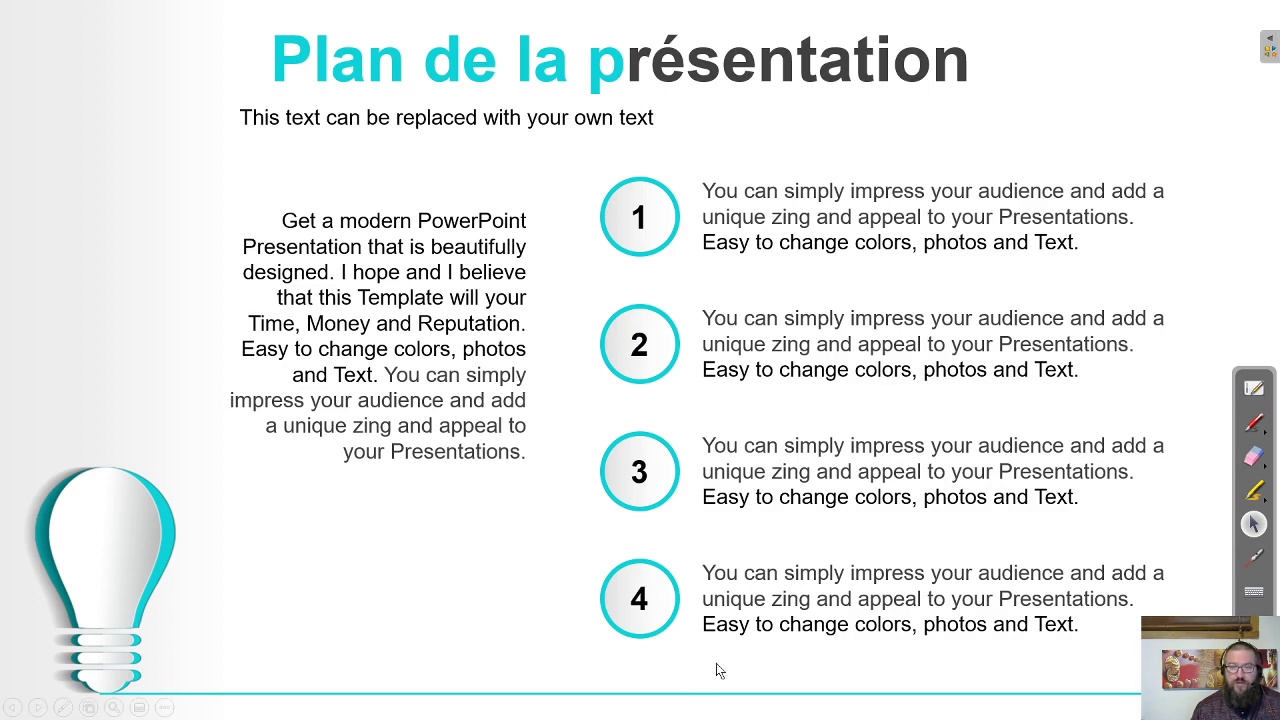
key(Escape)
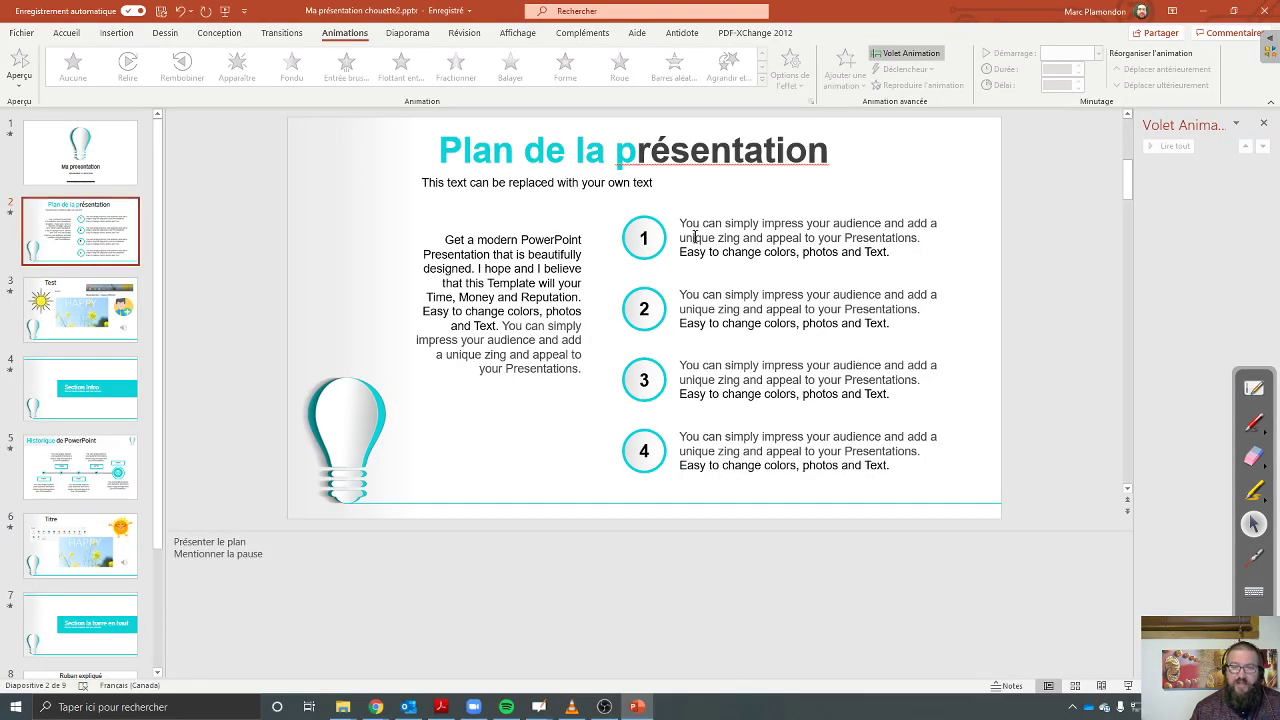
Step: Select each of the four numbered text boxes on slide 2 in turn
click(697, 238)
click(702, 293)
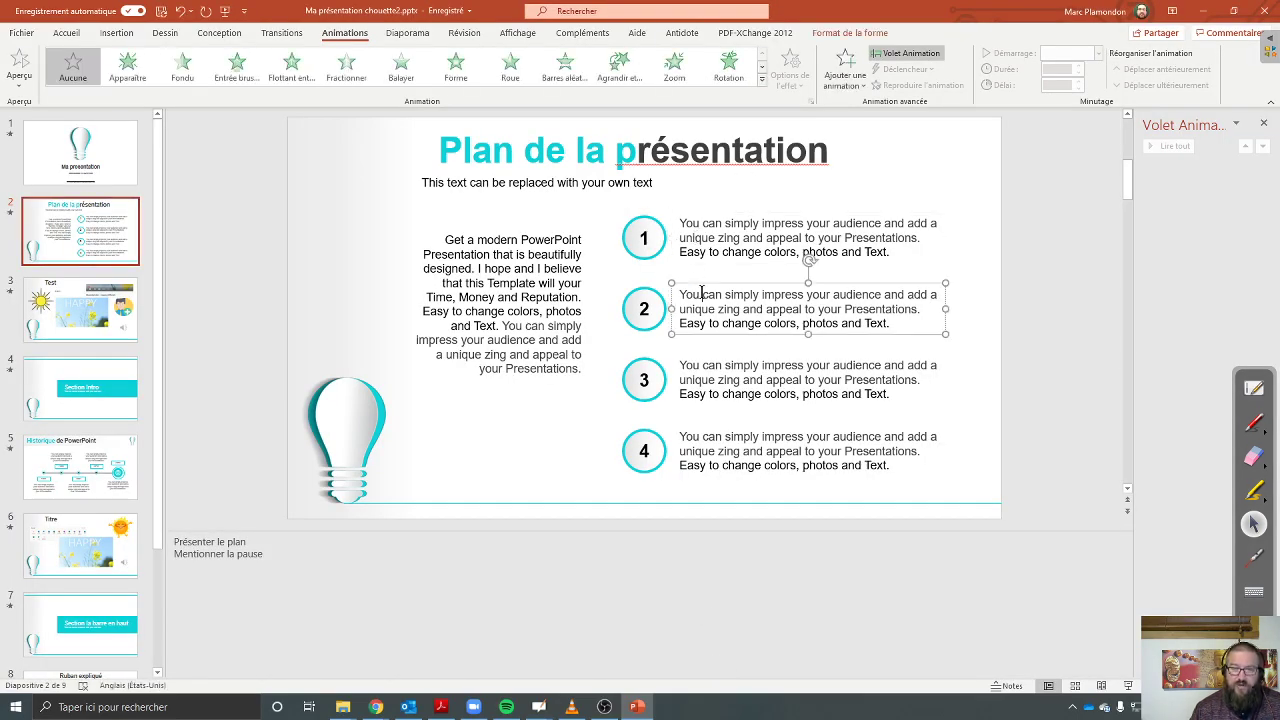
click(716, 387)
click(727, 451)
click(713, 251)
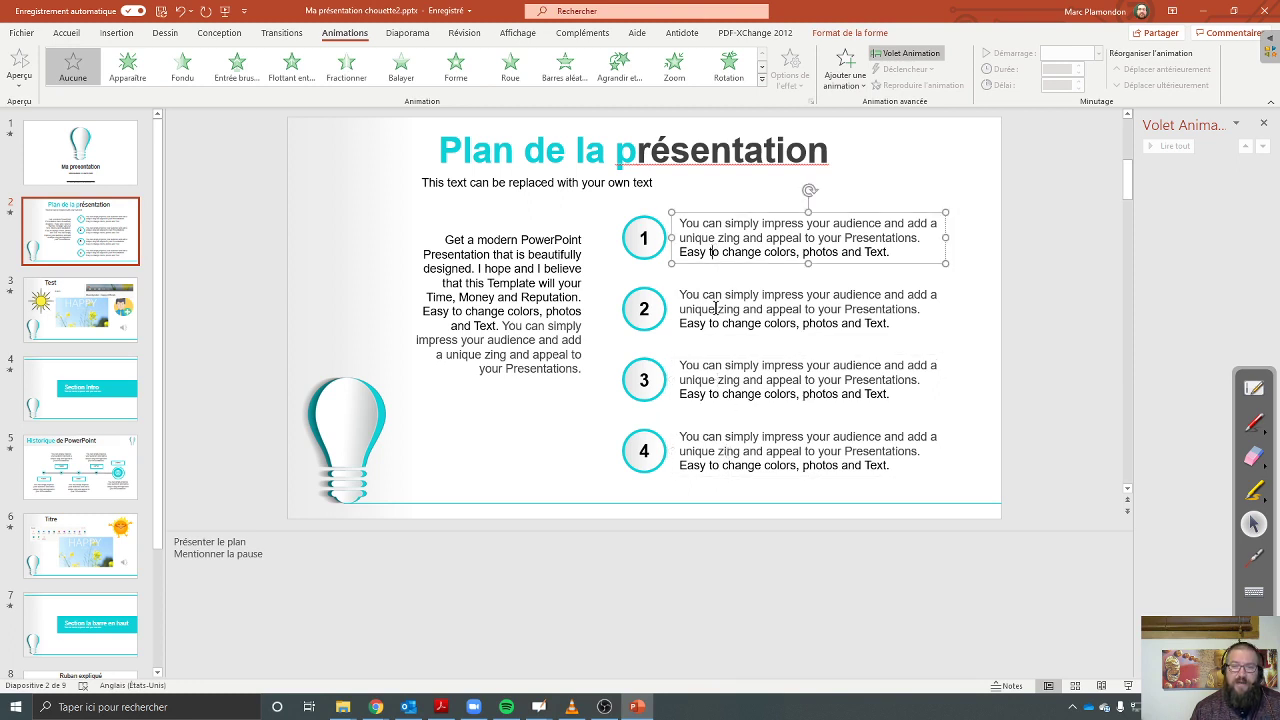
click(716, 308)
click(726, 394)
click(729, 463)
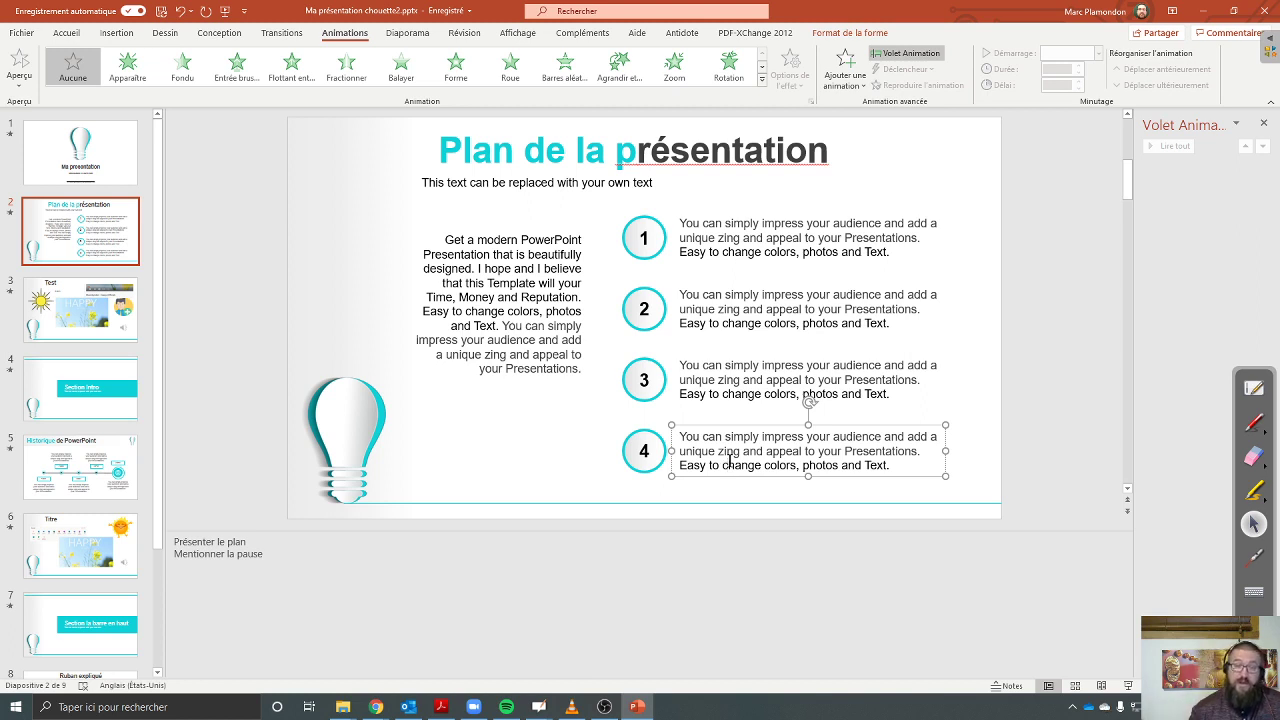
Step: Give items 1 and 2, circle plus text, a Fondu entrance
click(661, 227)
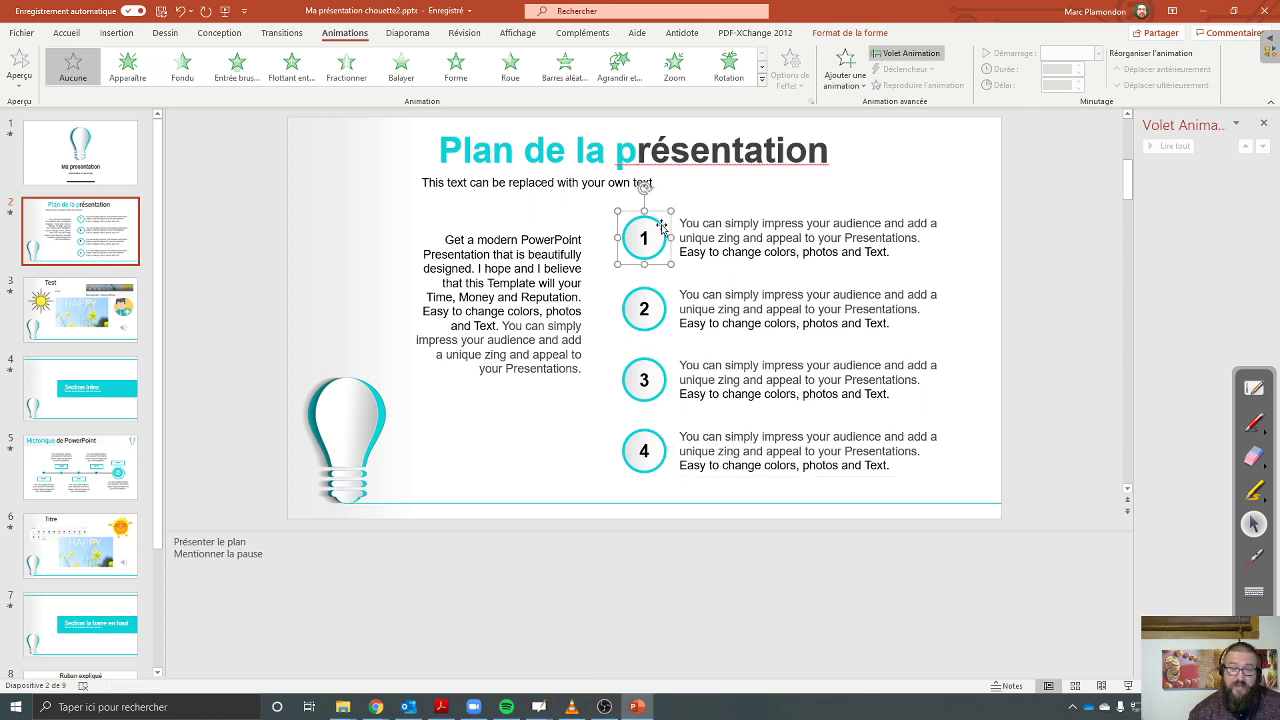
shift+click(729, 235)
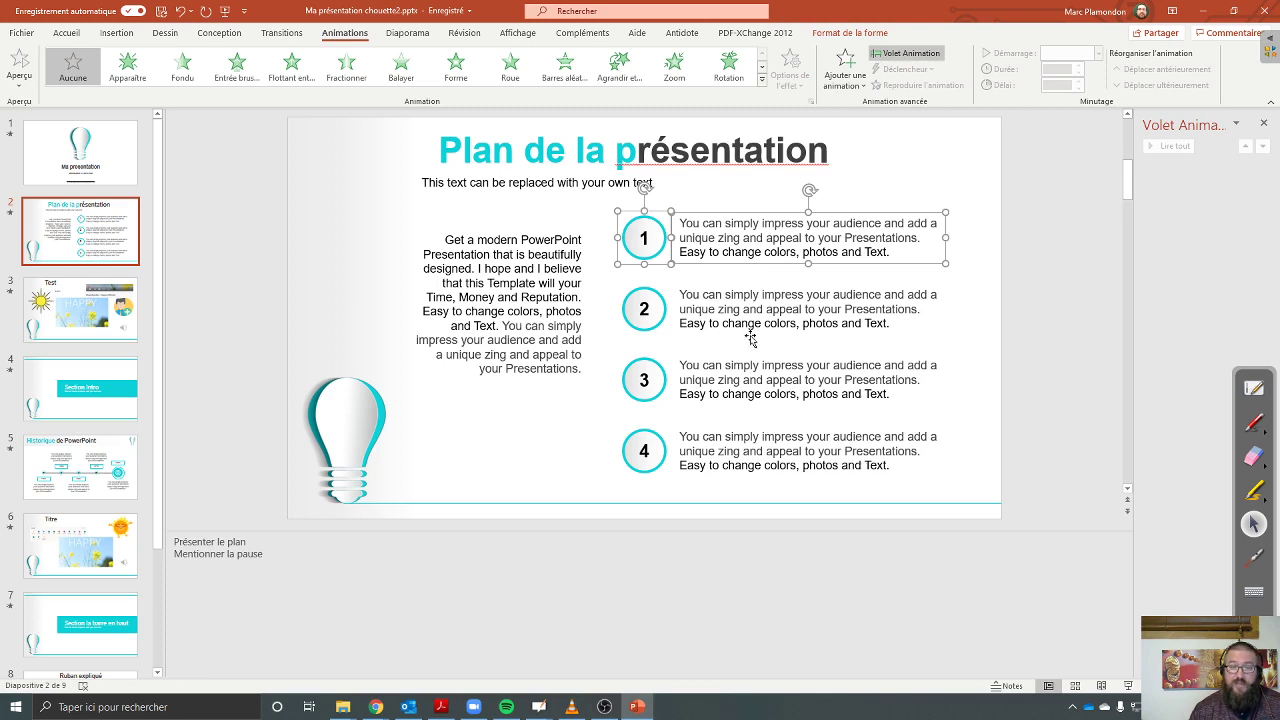
click(183, 80)
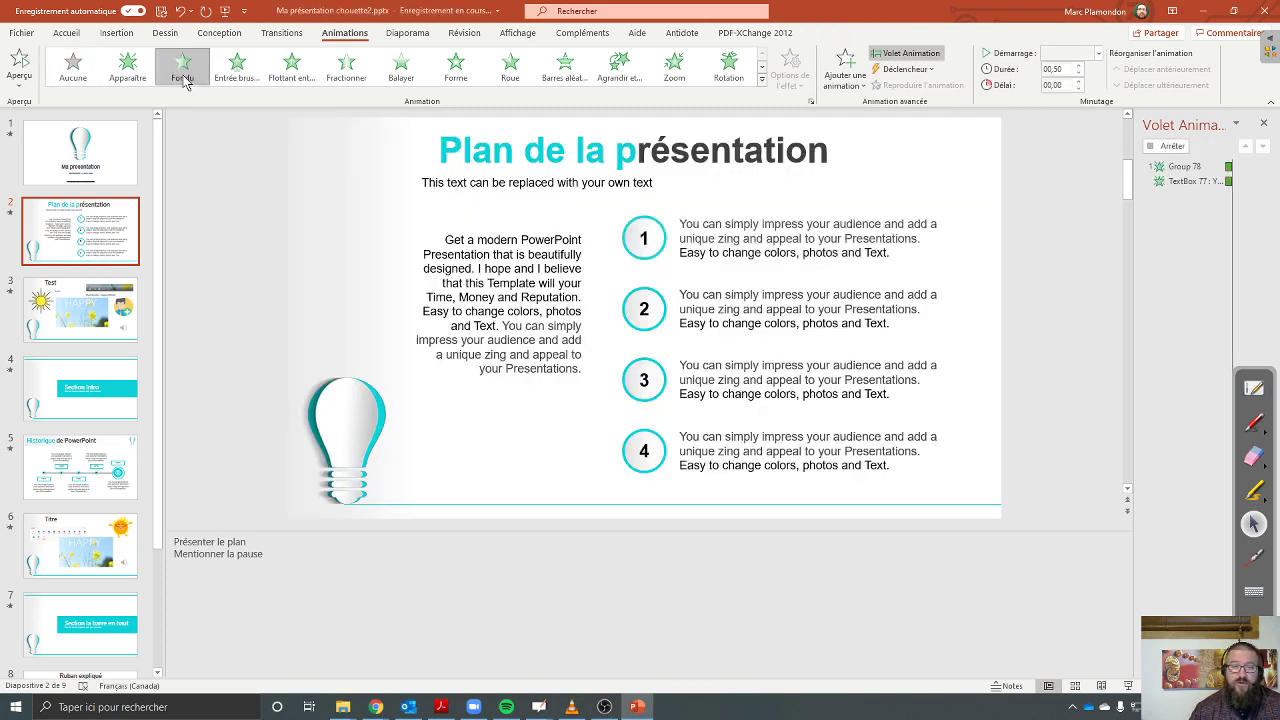
click(776, 323)
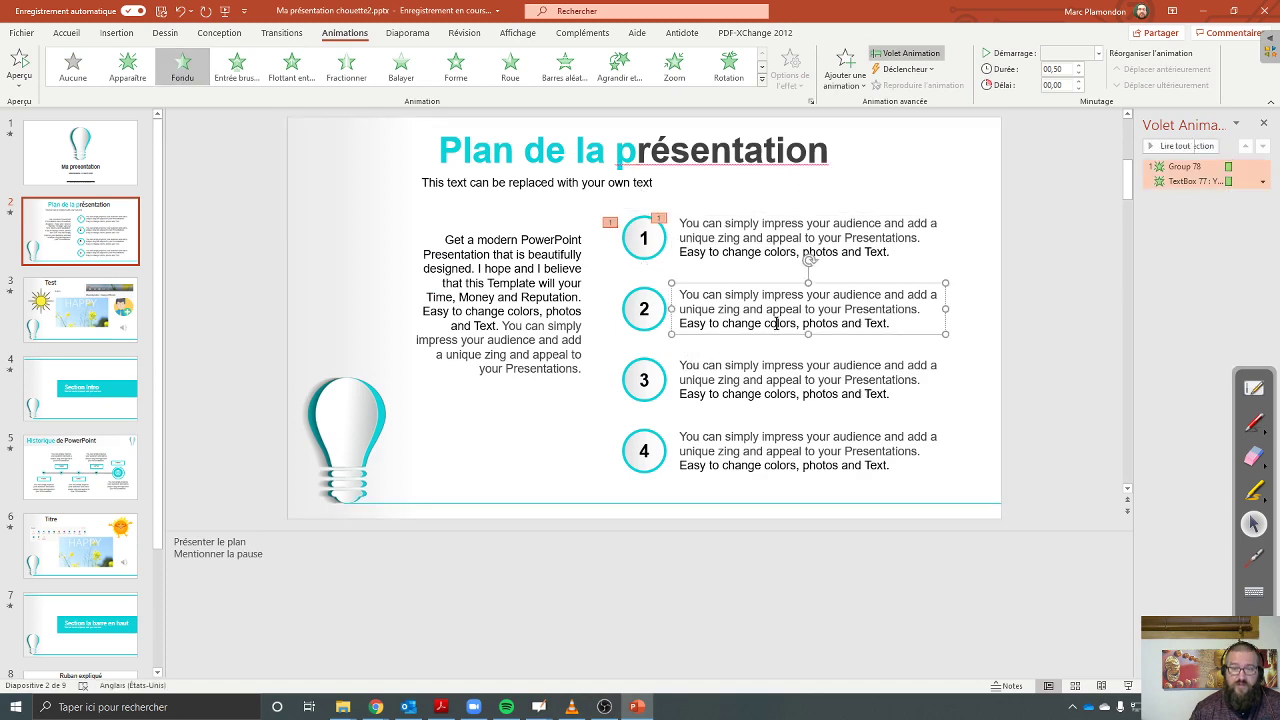
shift+click(656, 330)
click(183, 68)
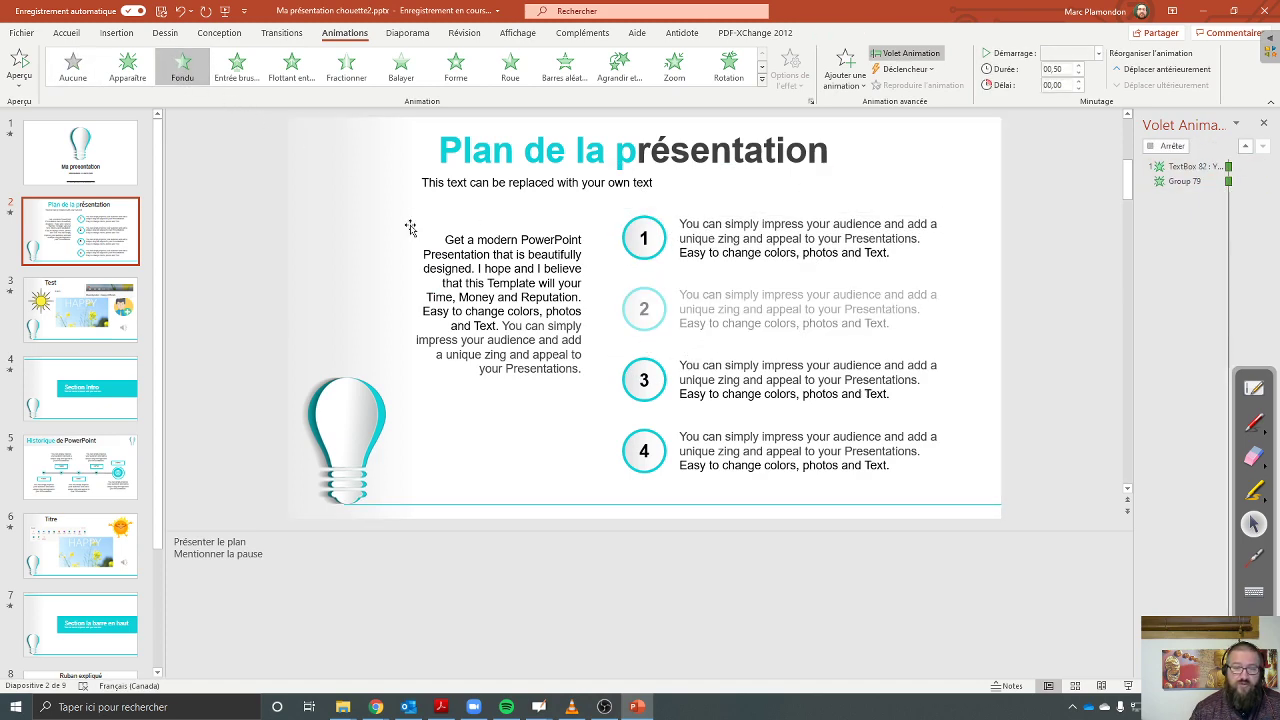
Step: Give items 3 and 4, circle plus text, a Fondu entrance
click(723, 381)
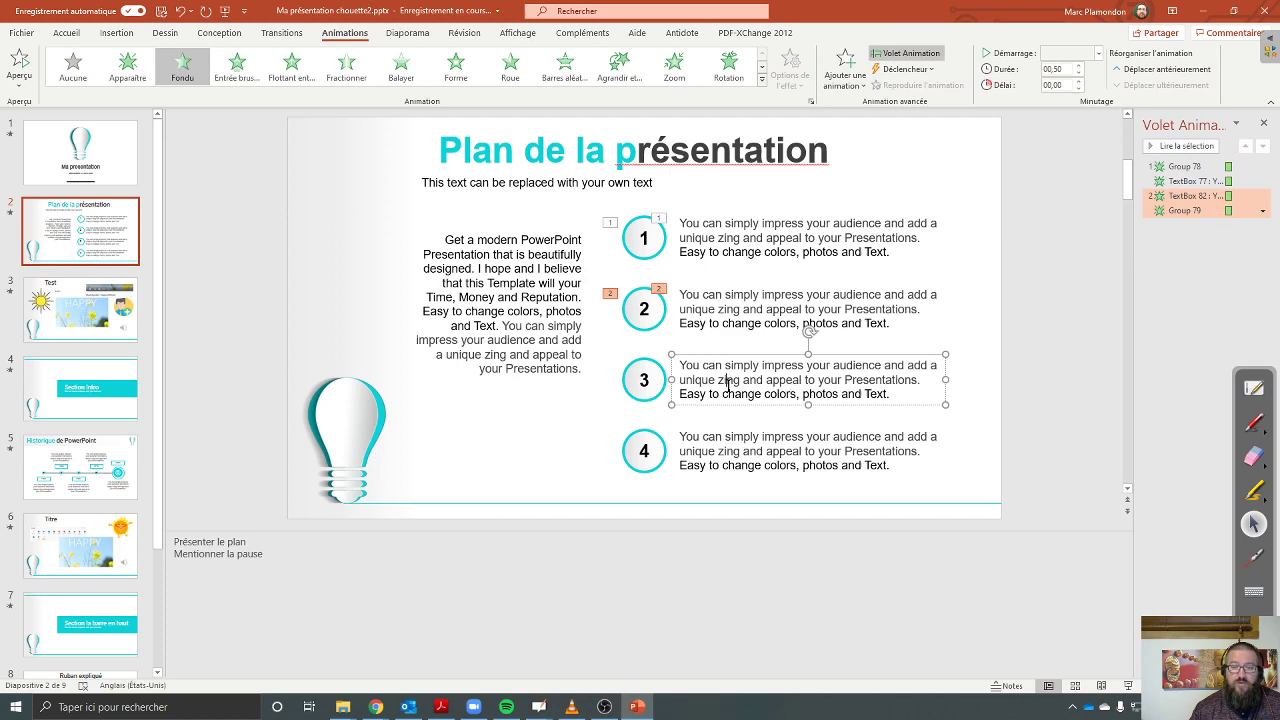
shift+click(662, 399)
click(182, 66)
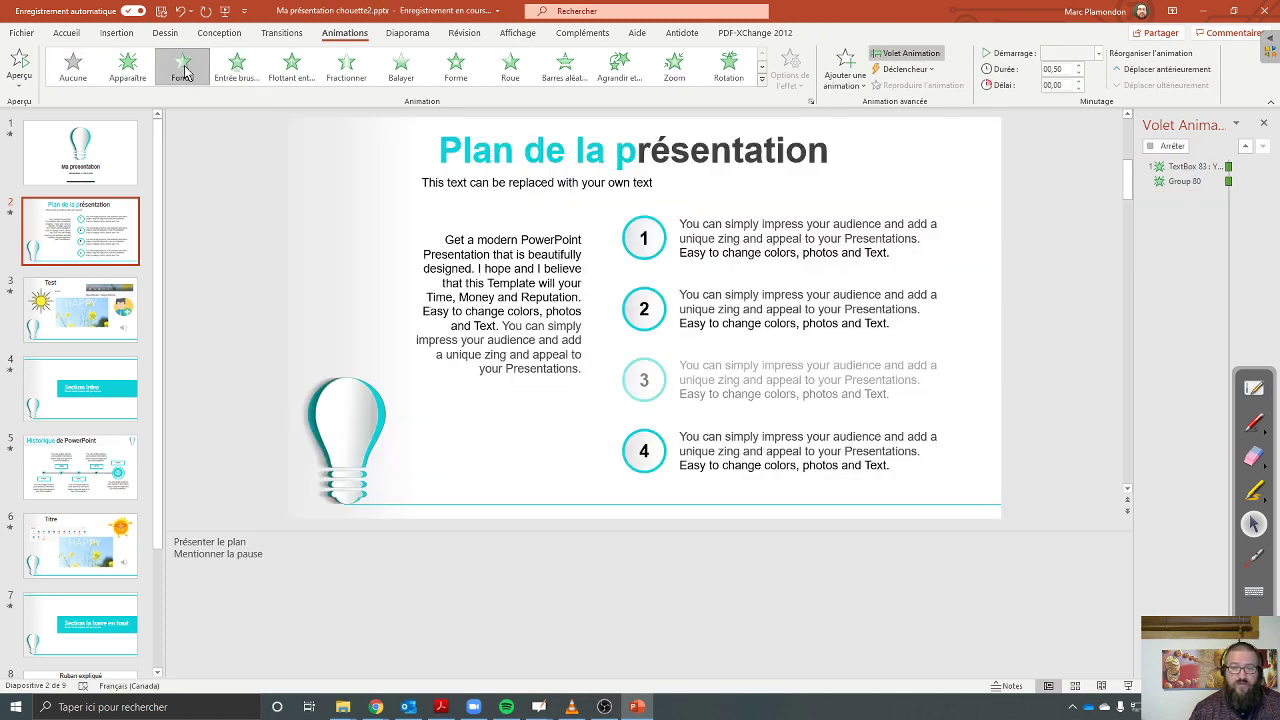
click(765, 455)
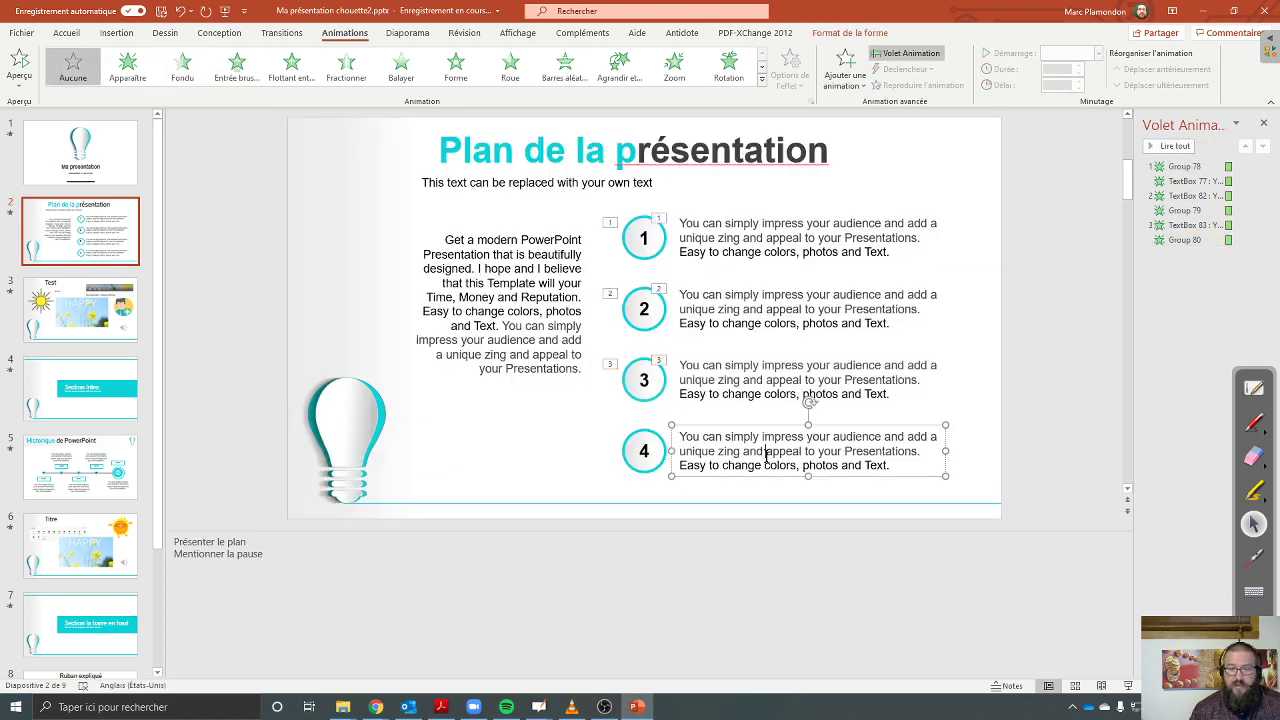
shift+click(648, 477)
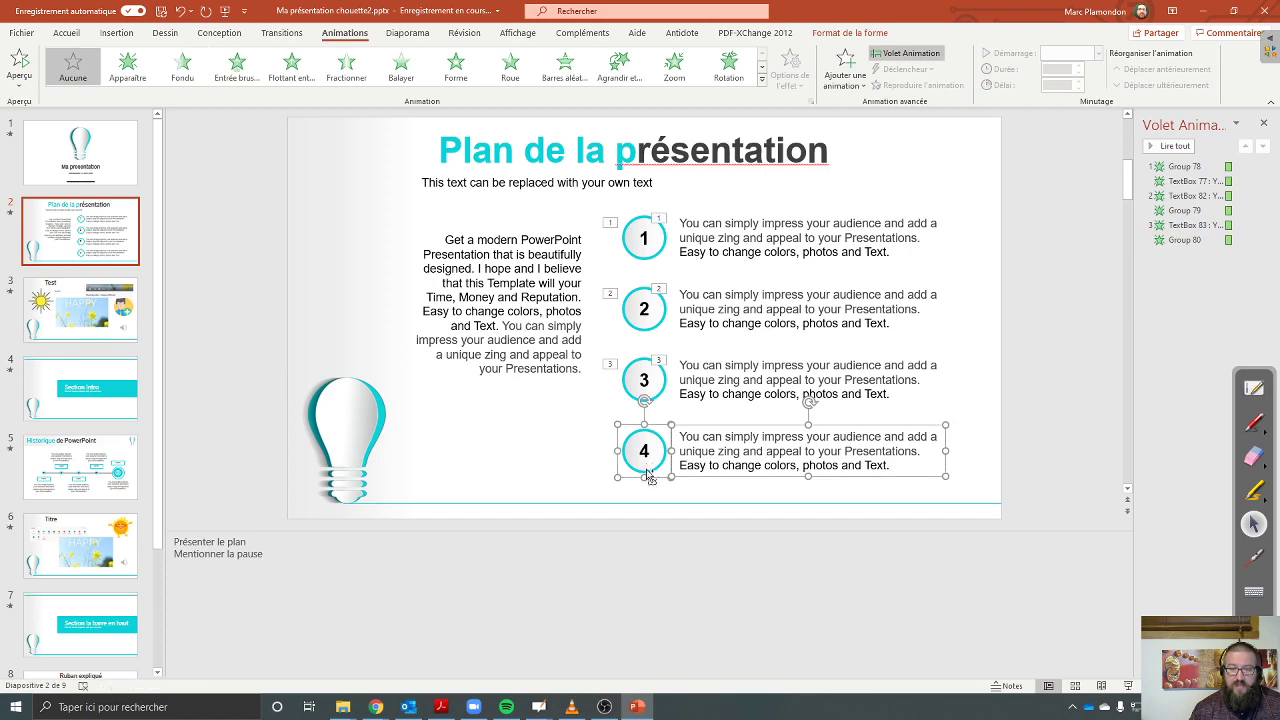
click(190, 82)
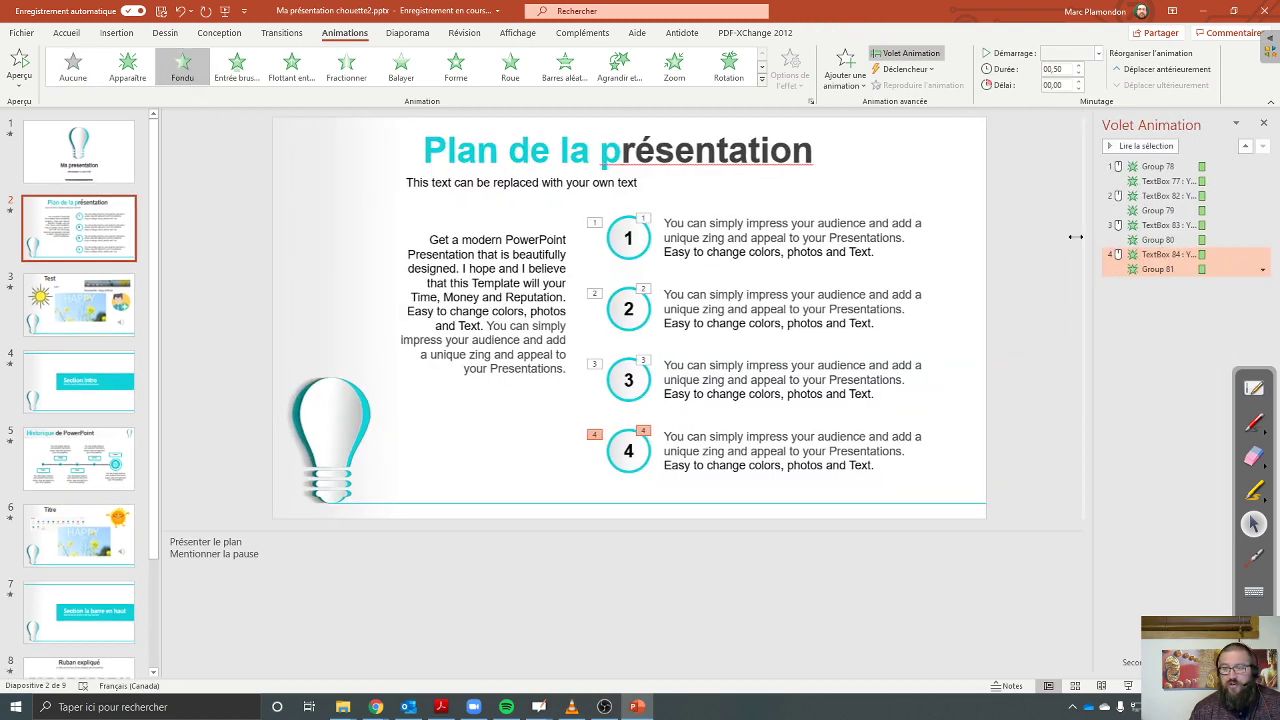
Step: Widen the Animation Pane and inspect the TextBox 84 animation's options without changing anything
drag(1136, 242, 1008, 300)
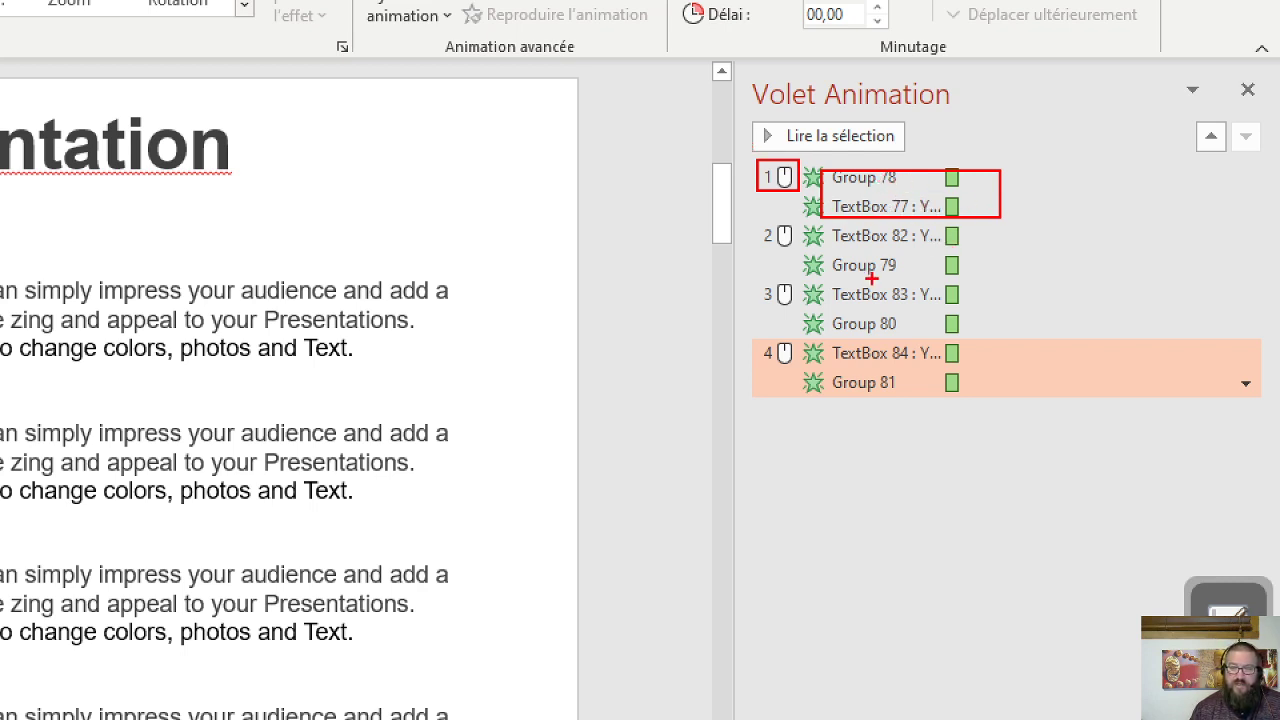
mouse_move(754, 218)
mouse_down()
mouse_move(800, 248)
mouse_move(1013, 281)
mouse_up()
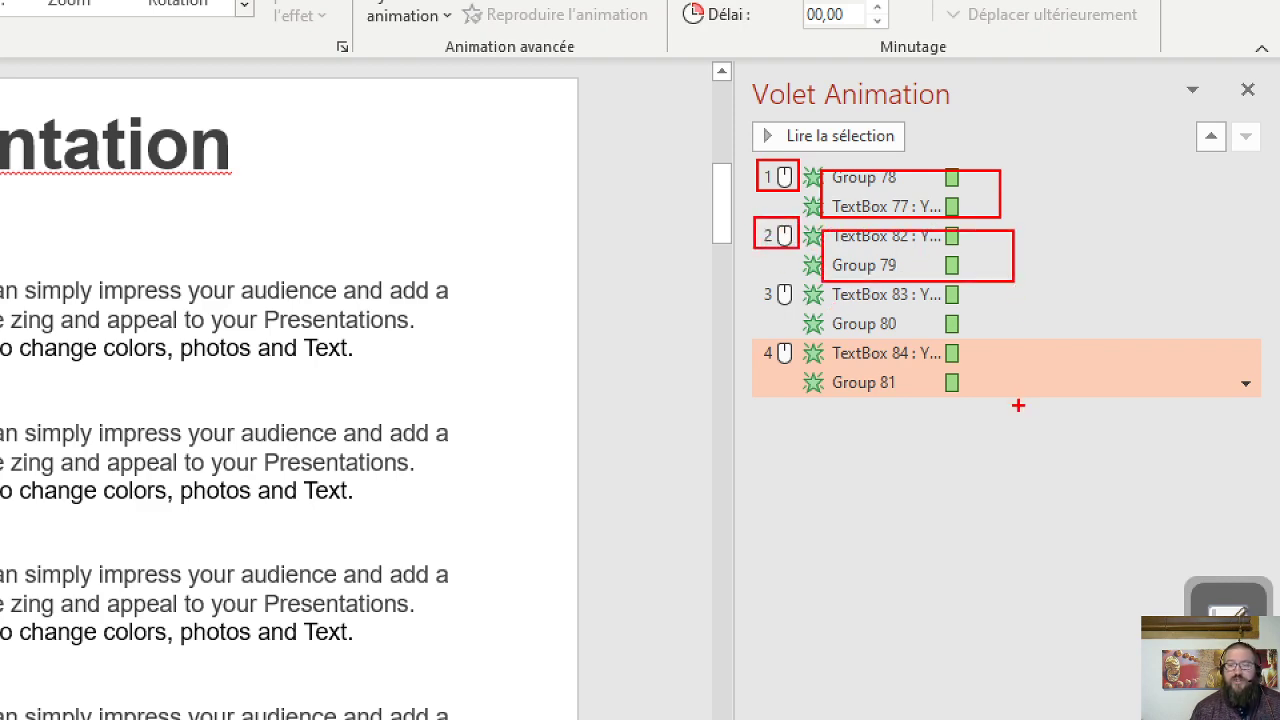
key(Escape)
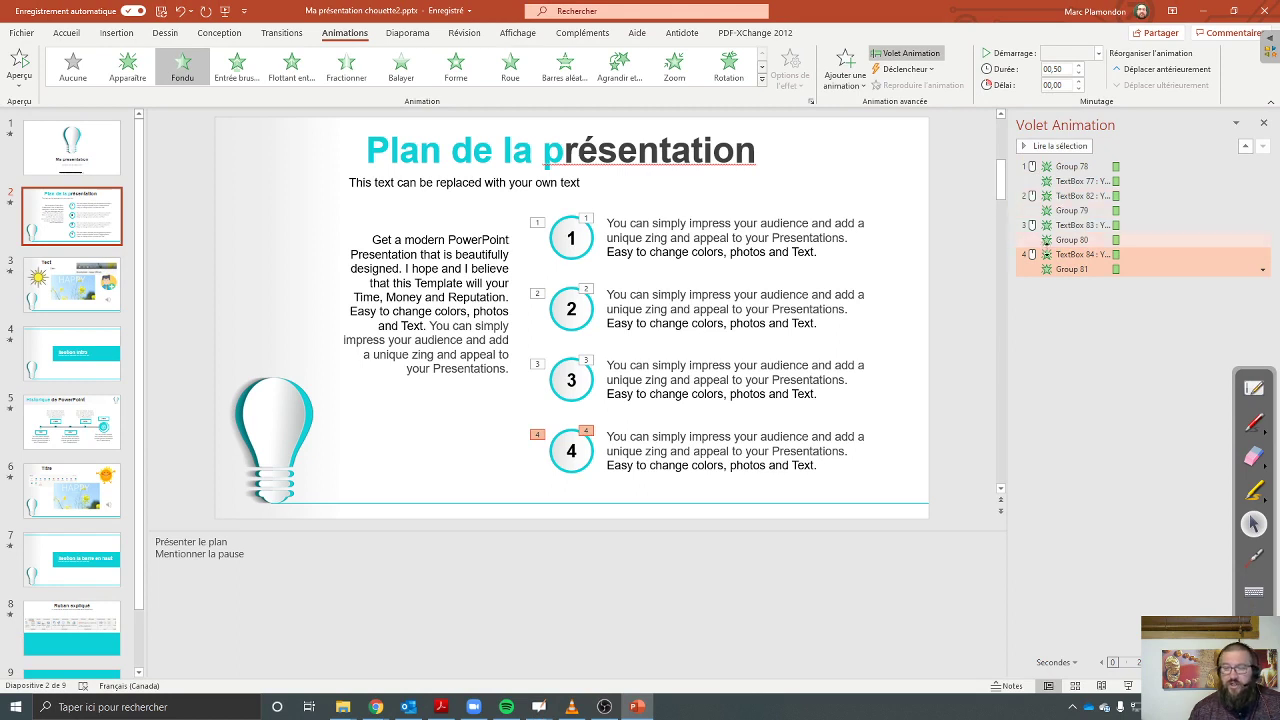
right_click(1037, 257)
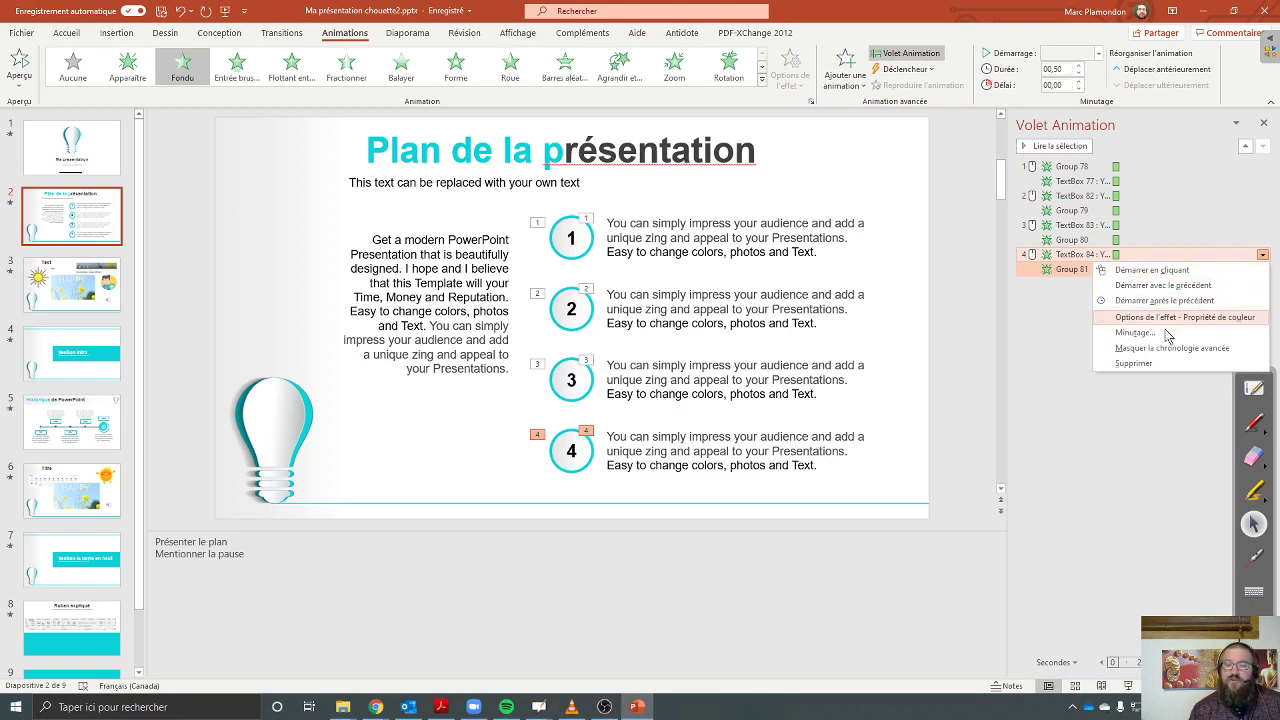
click(1075, 368)
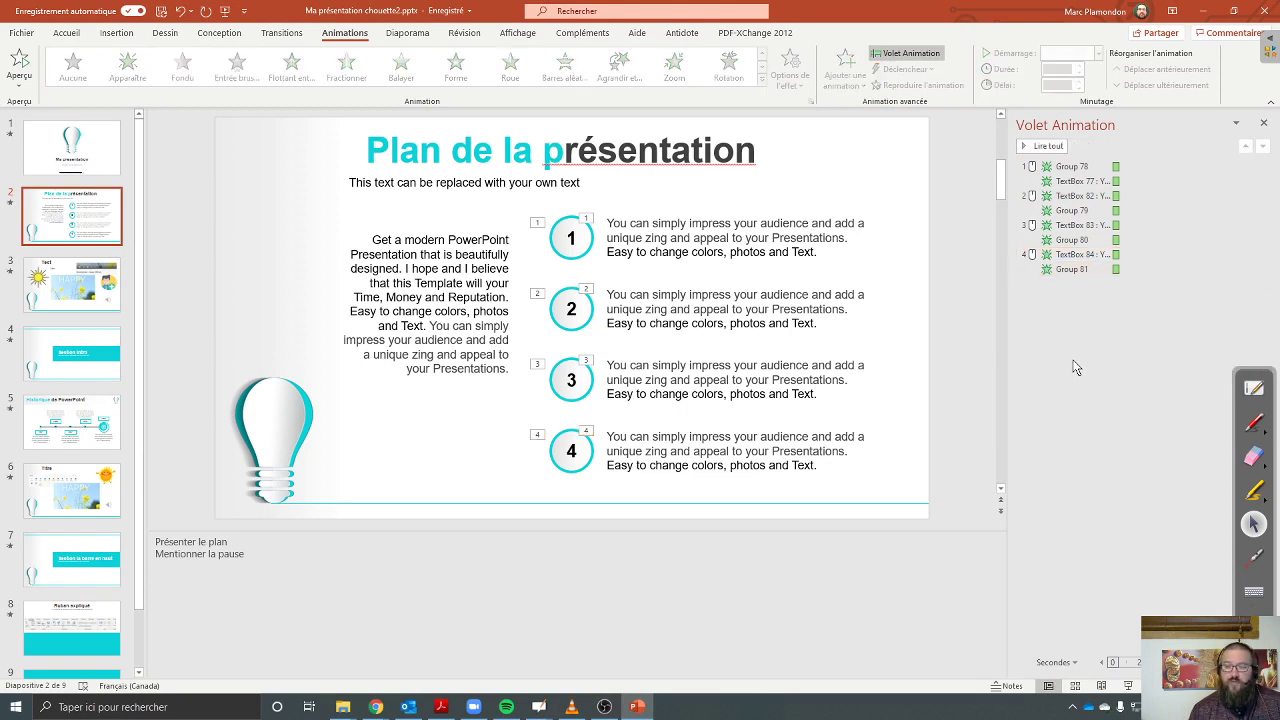
click(1129, 688)
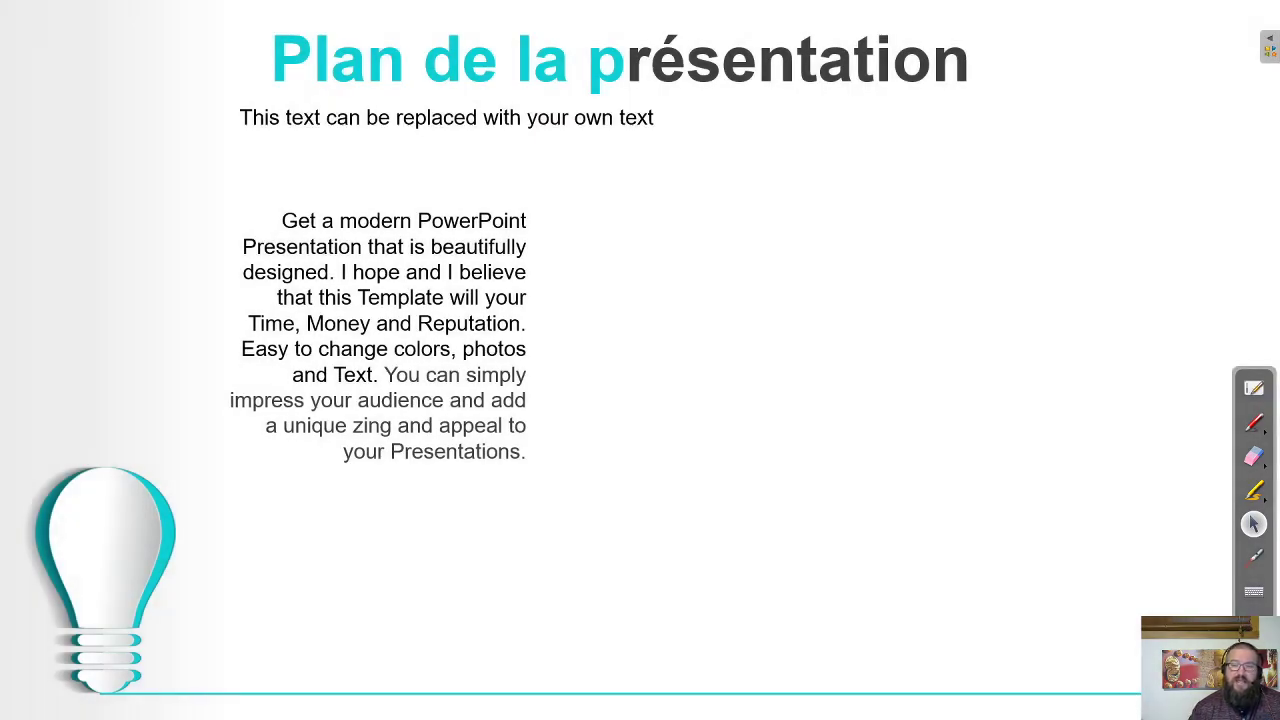
key(space)
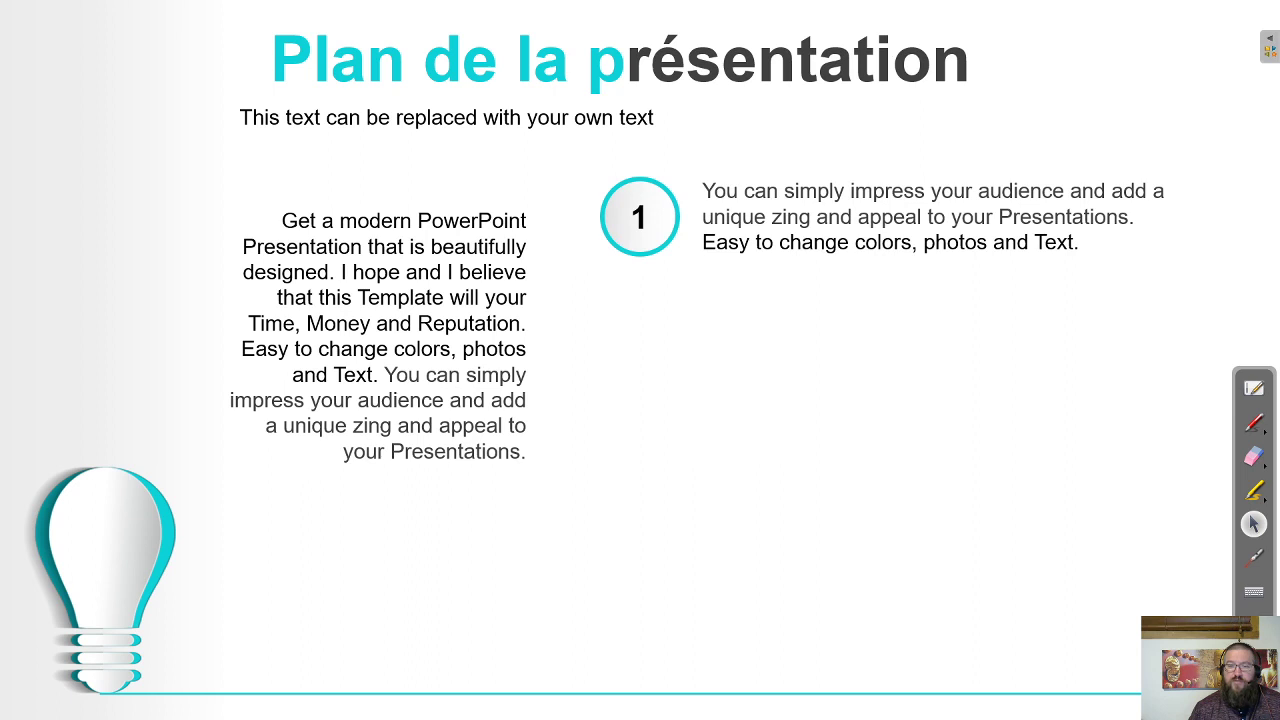
key(space)
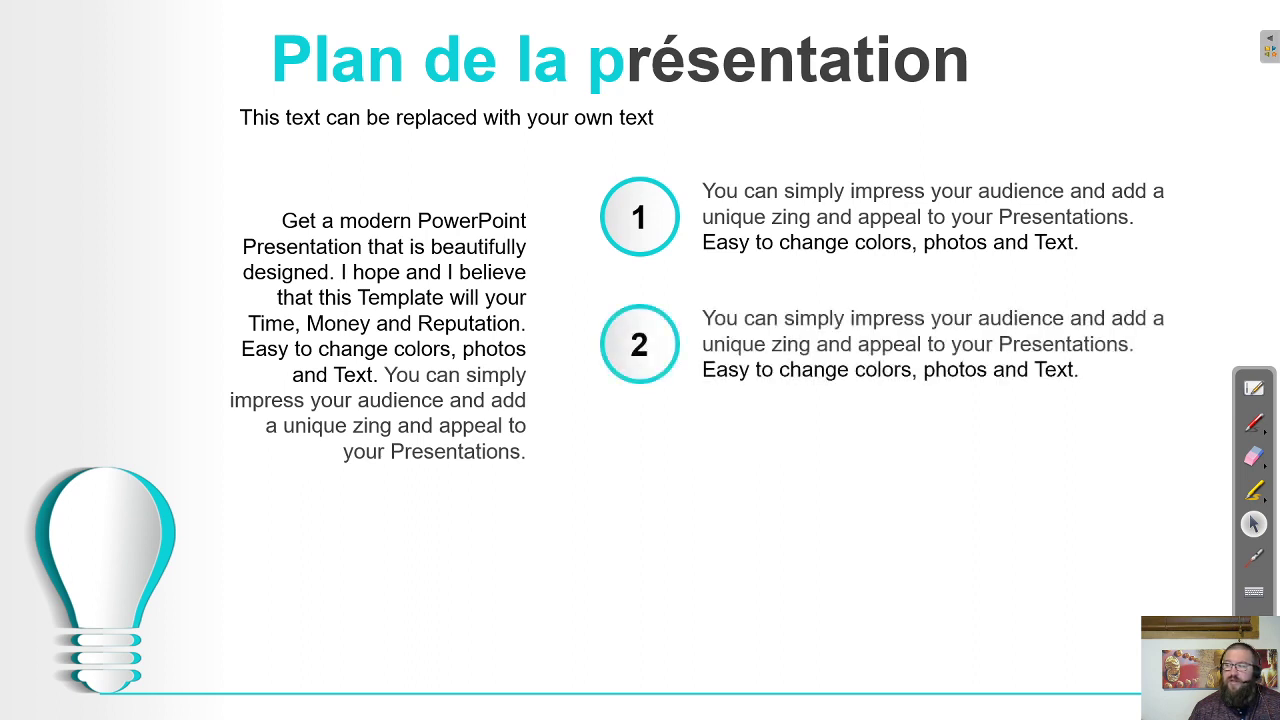
key(space)
key(space)
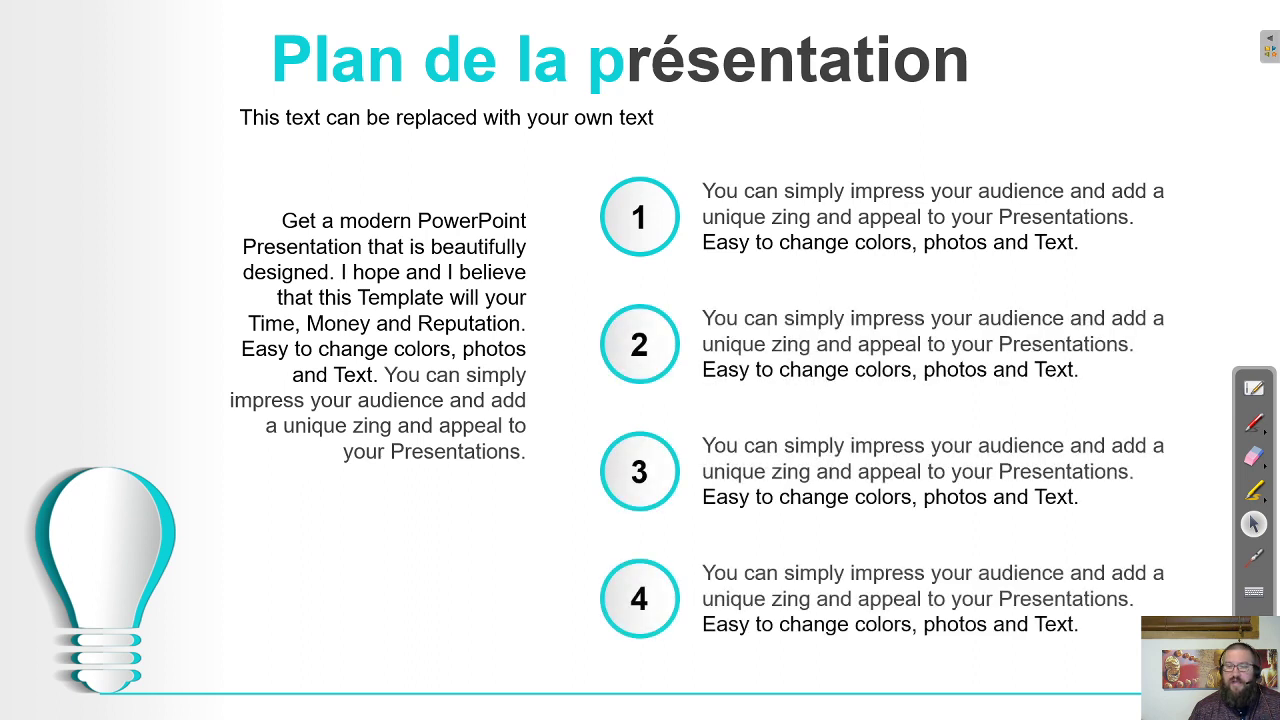
key(Escape)
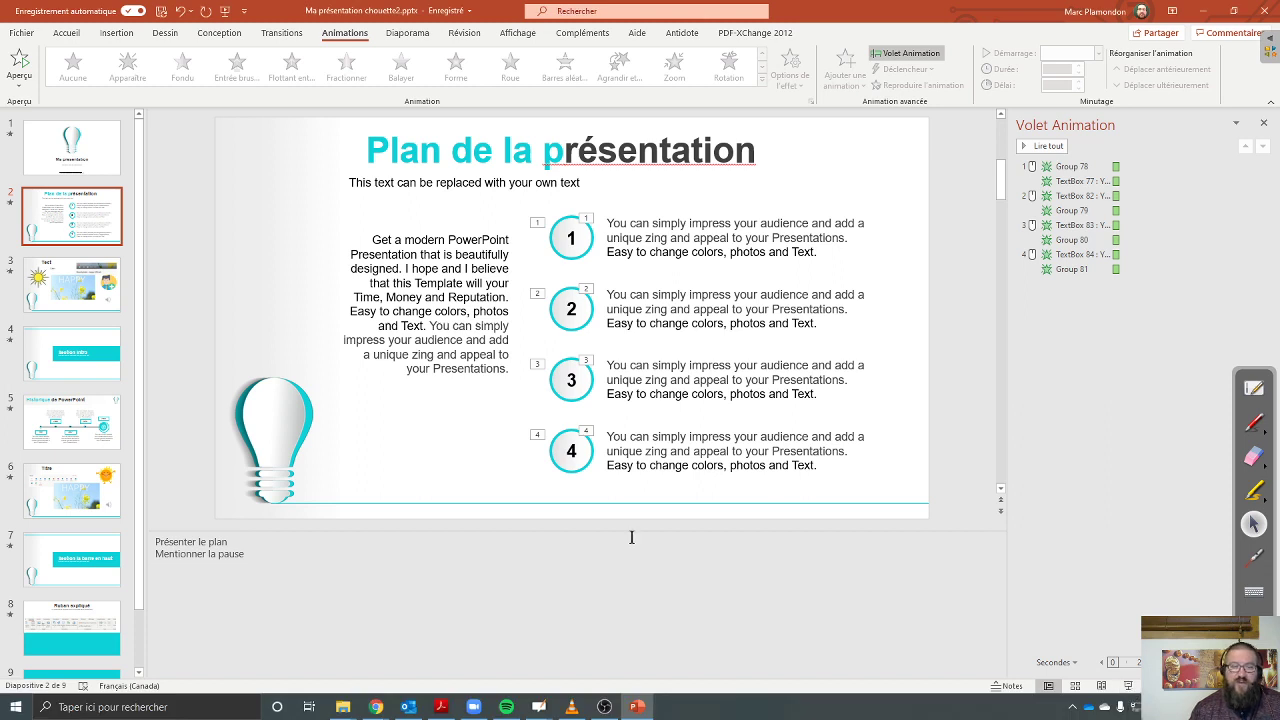
Step: Go to slide 3 'Test' with the HAPPY video, sun and speaker
click(109, 307)
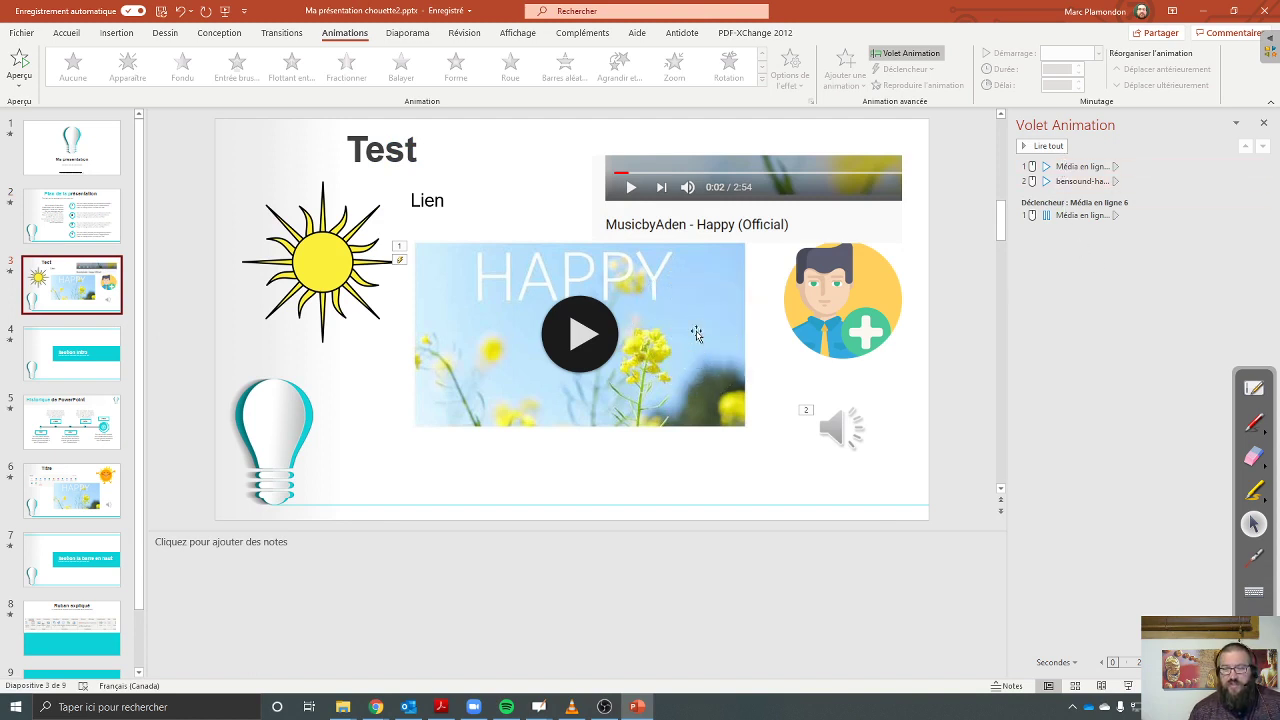
mouse_move(862, 433)
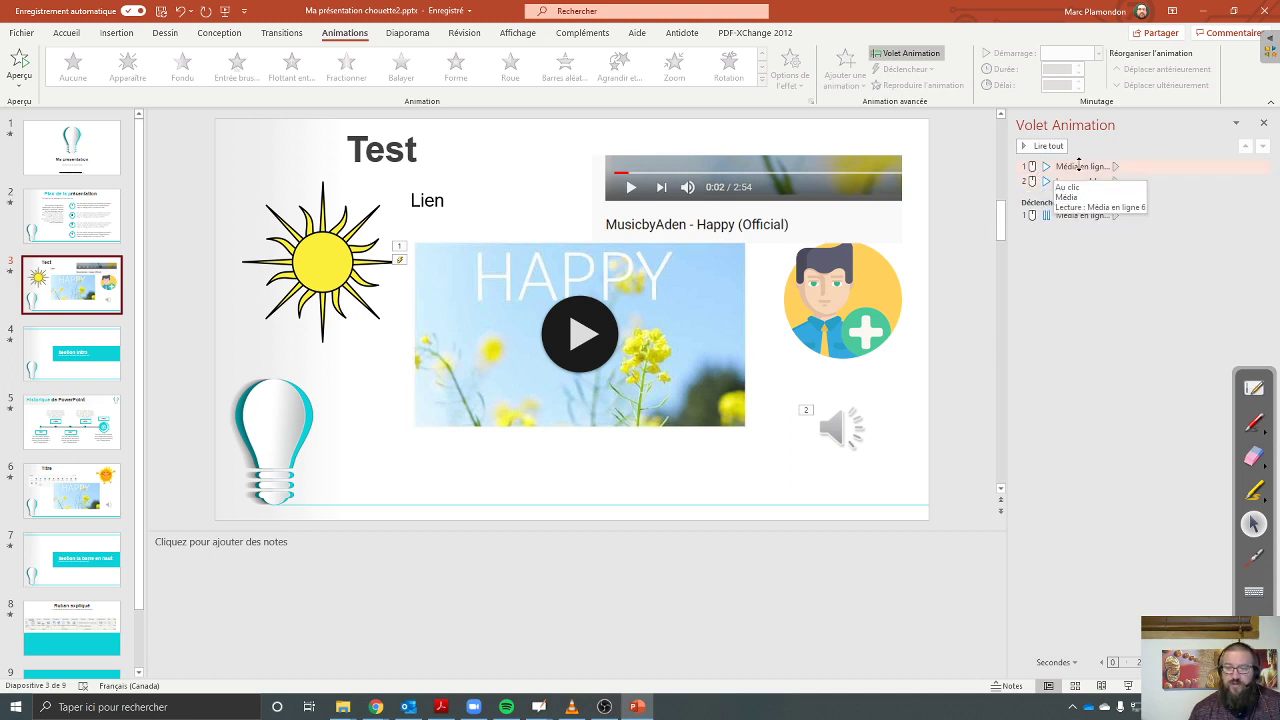
Step: Delete the video's pause trigger, the bensound audio and the Média en ligne play animations
click(1078, 166)
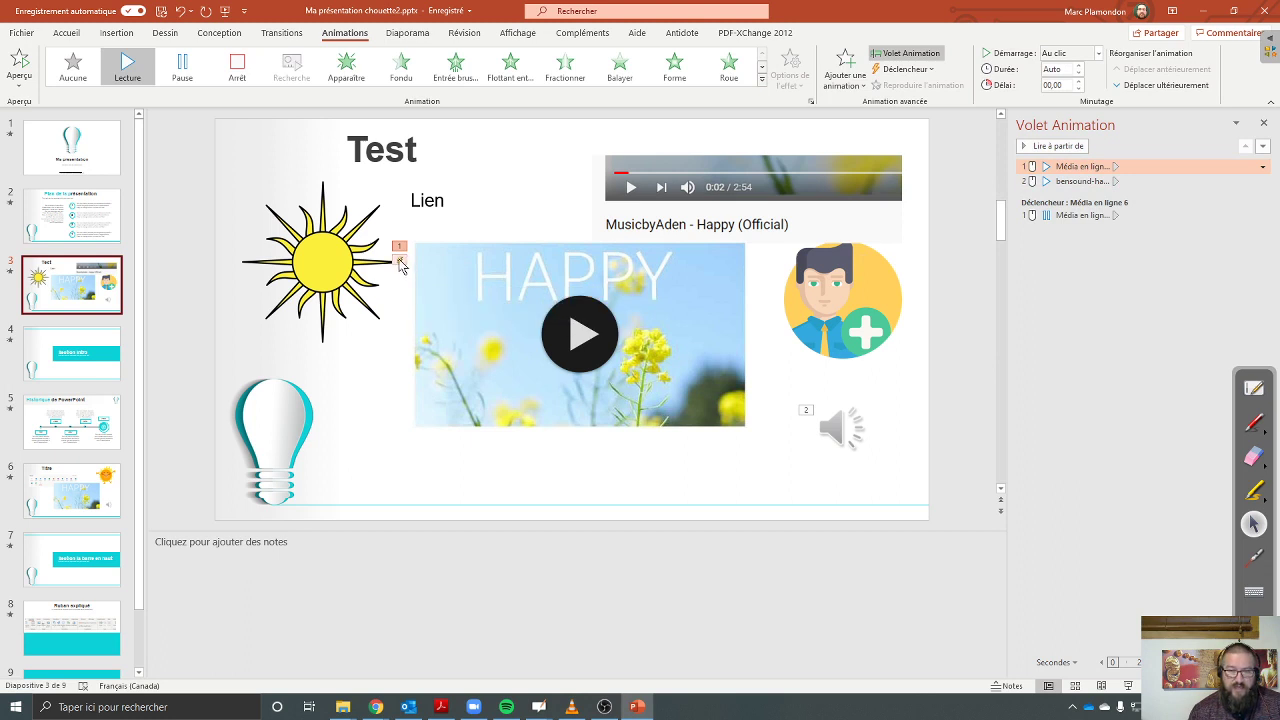
click(401, 262)
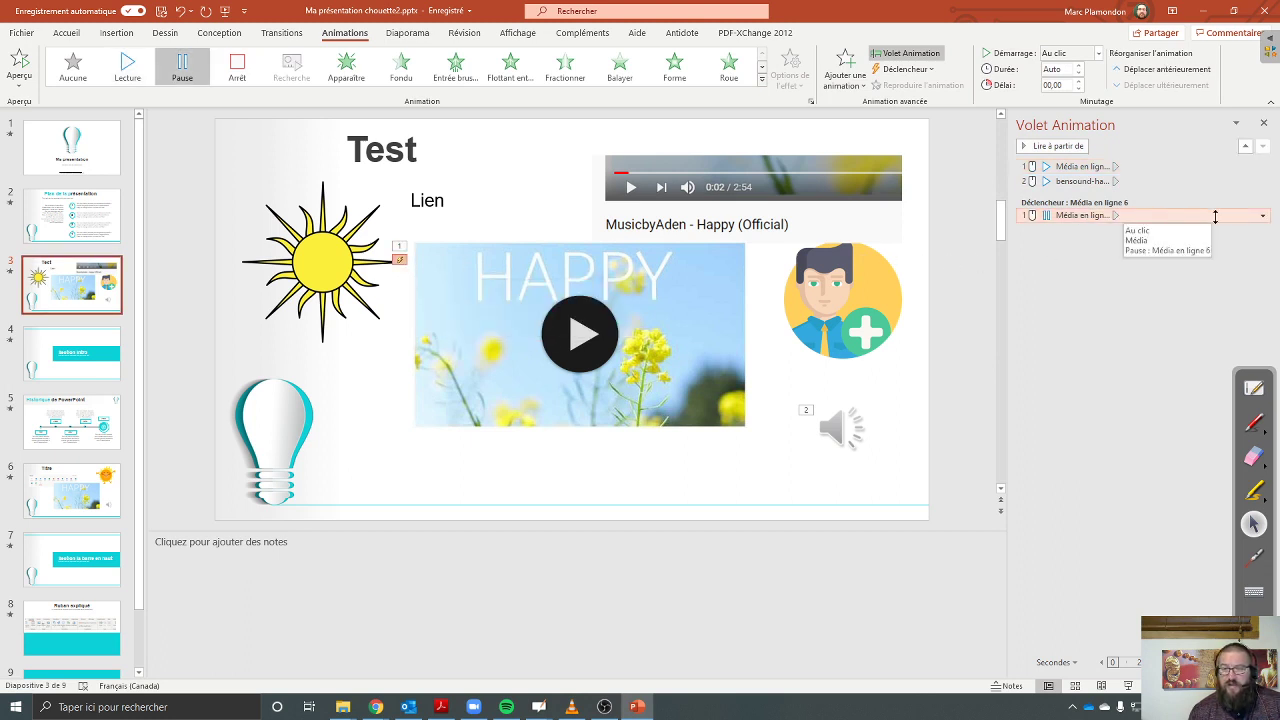
click(1262, 216)
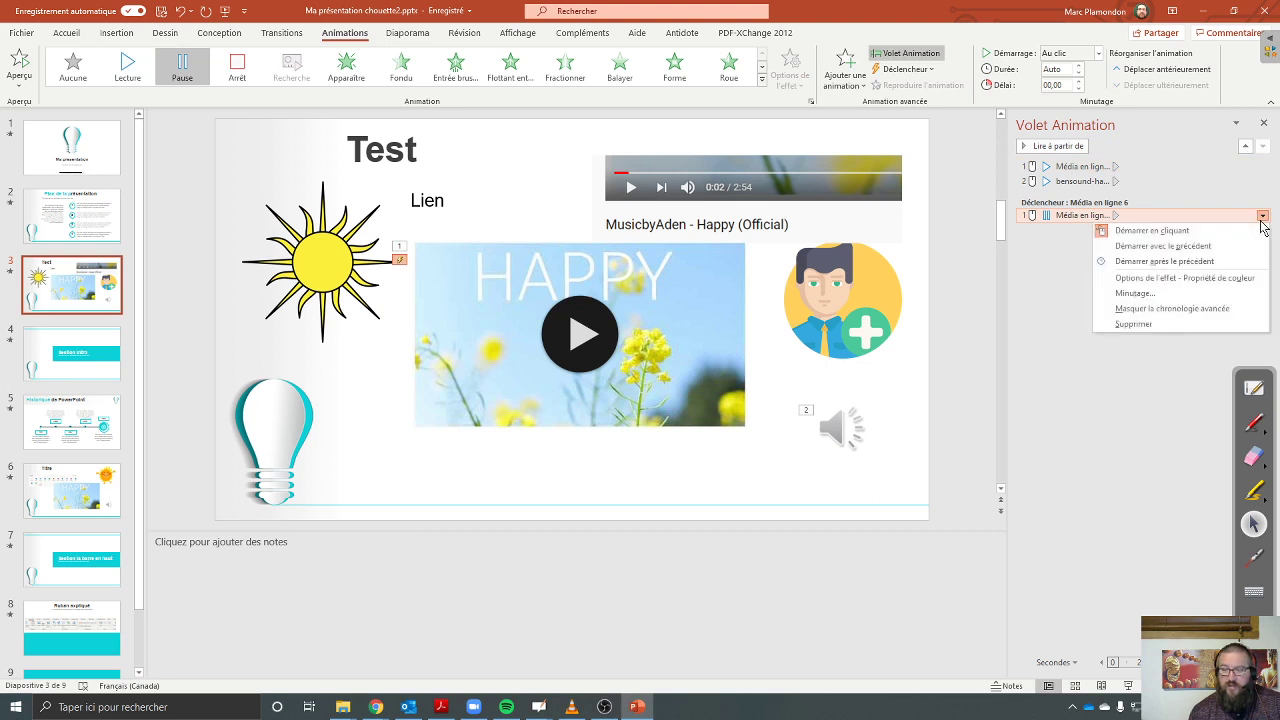
click(1133, 324)
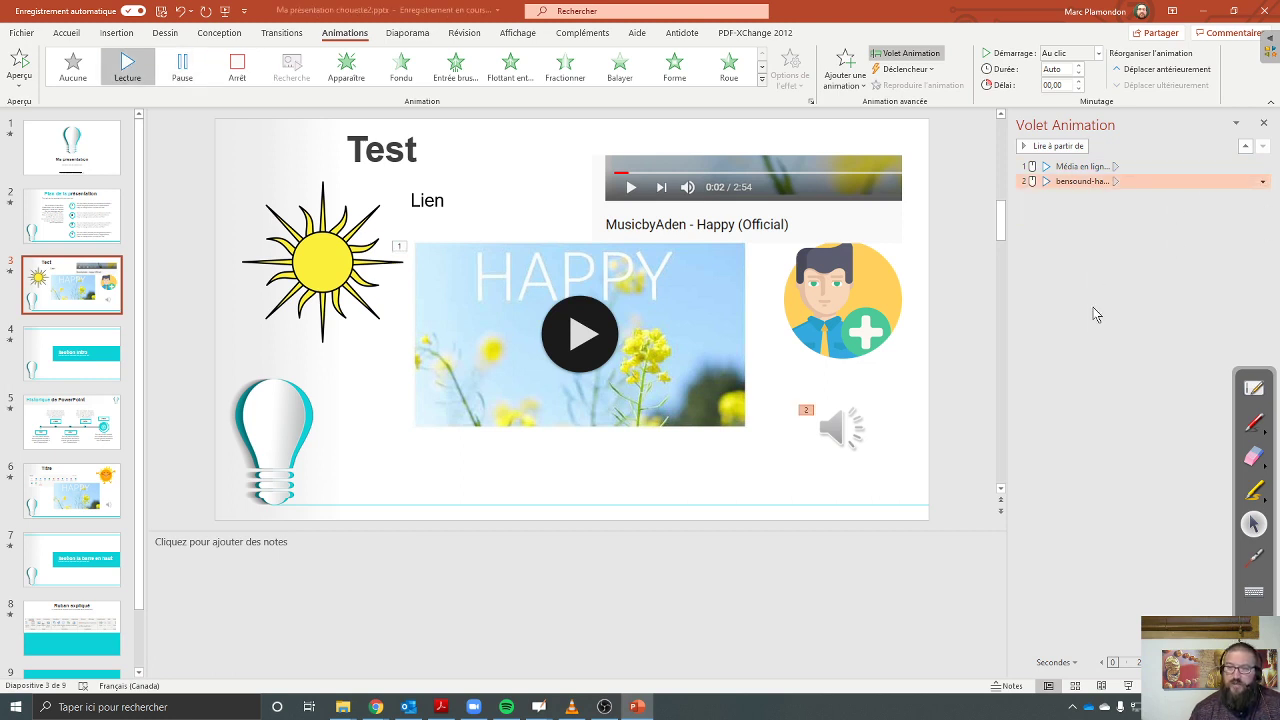
right_click(1080, 181)
click(1100, 211)
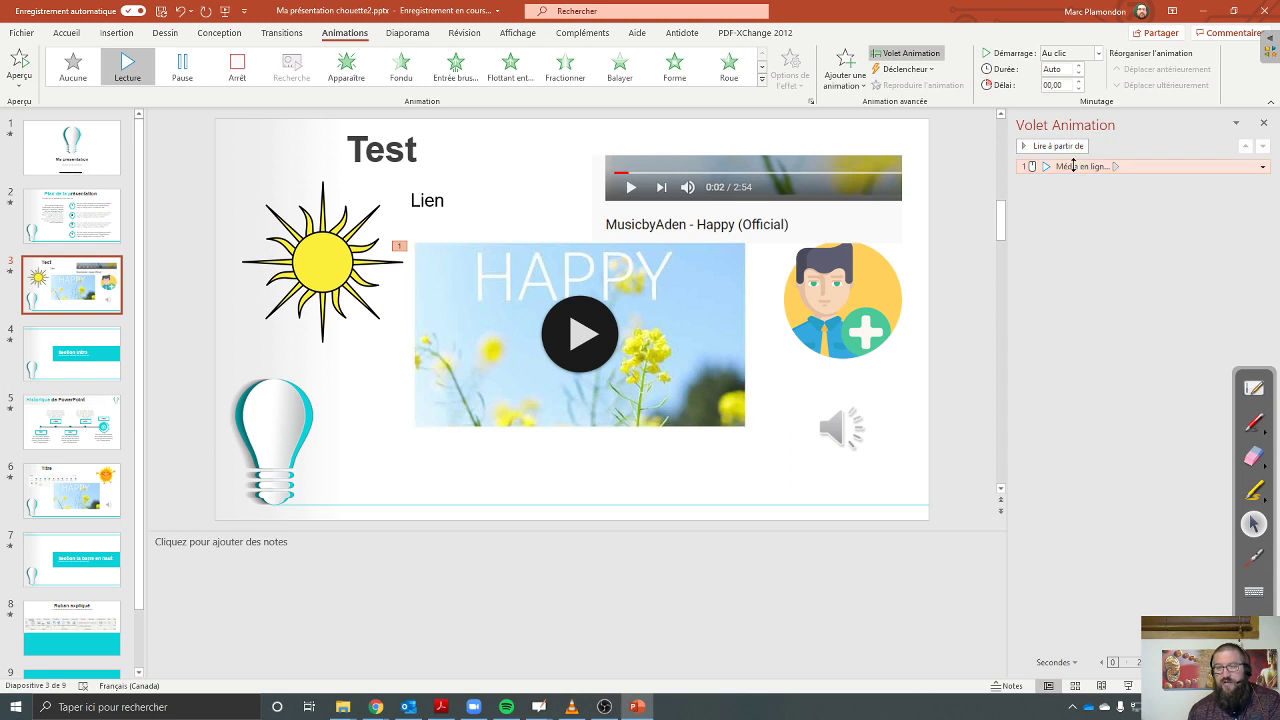
key(Delete)
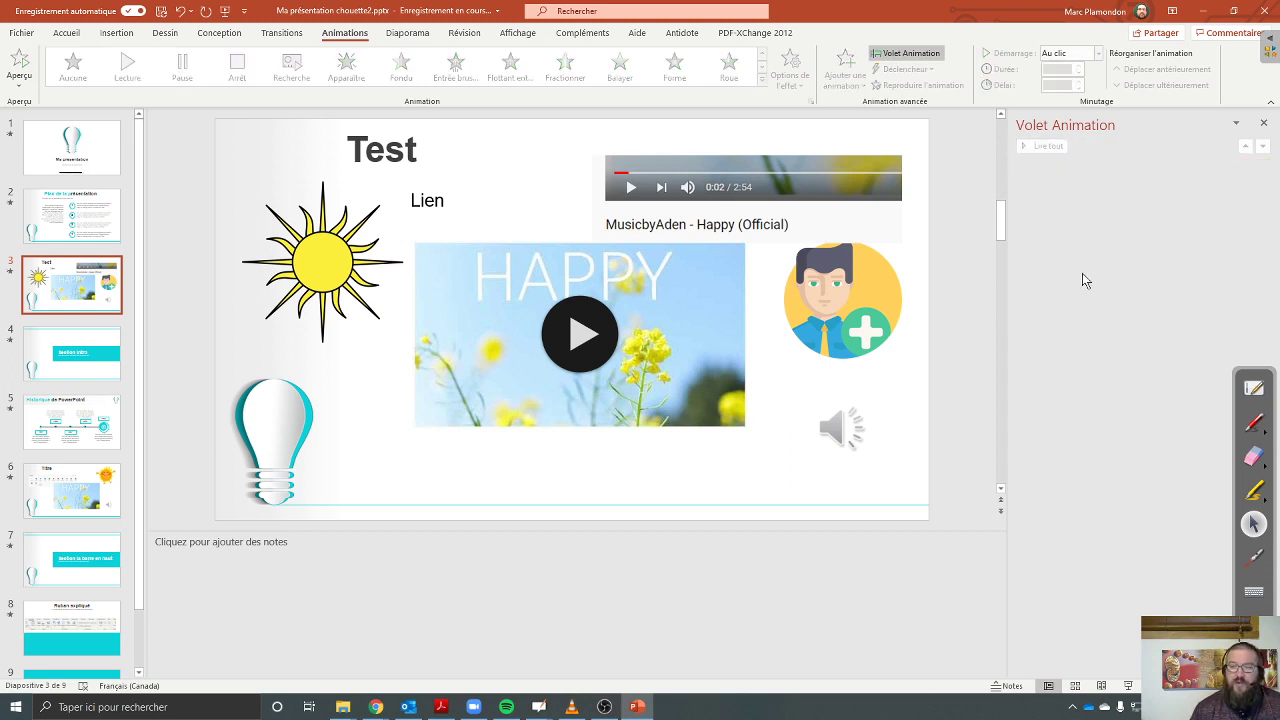
Step: Apply the Pause animation to the bensound audio and Arrêt to the HAPPY video
click(840, 431)
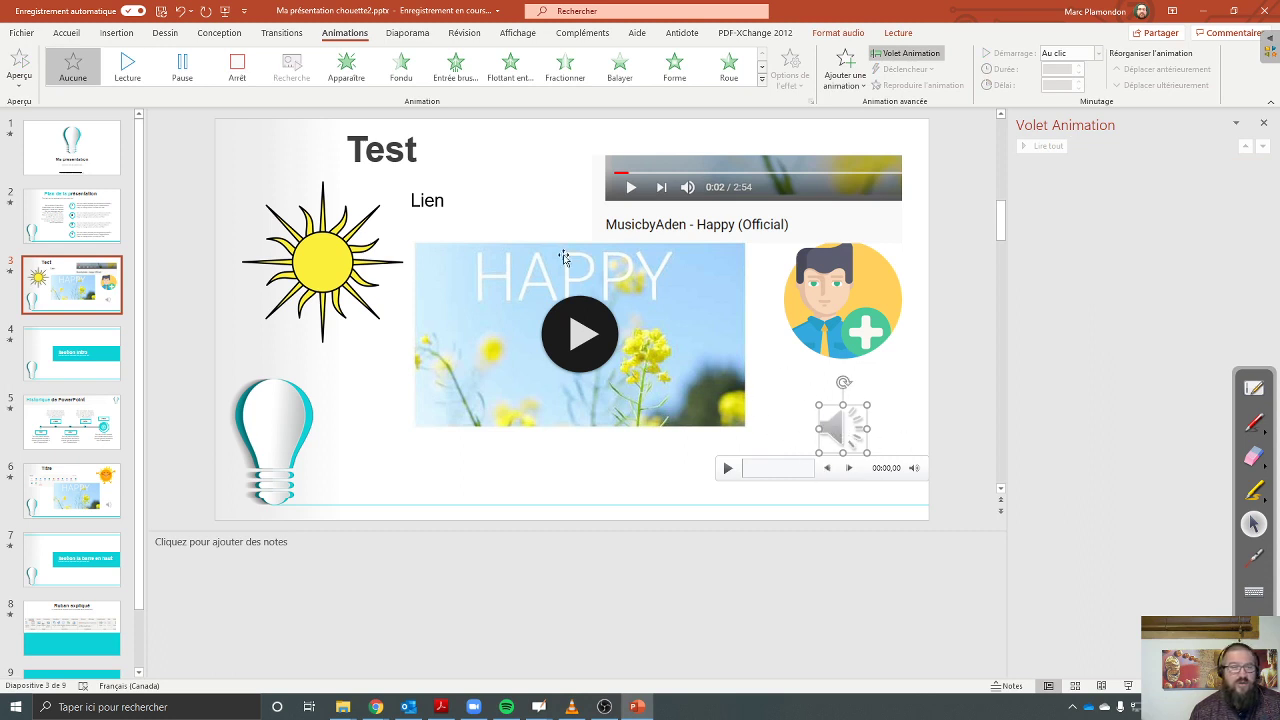
click(182, 68)
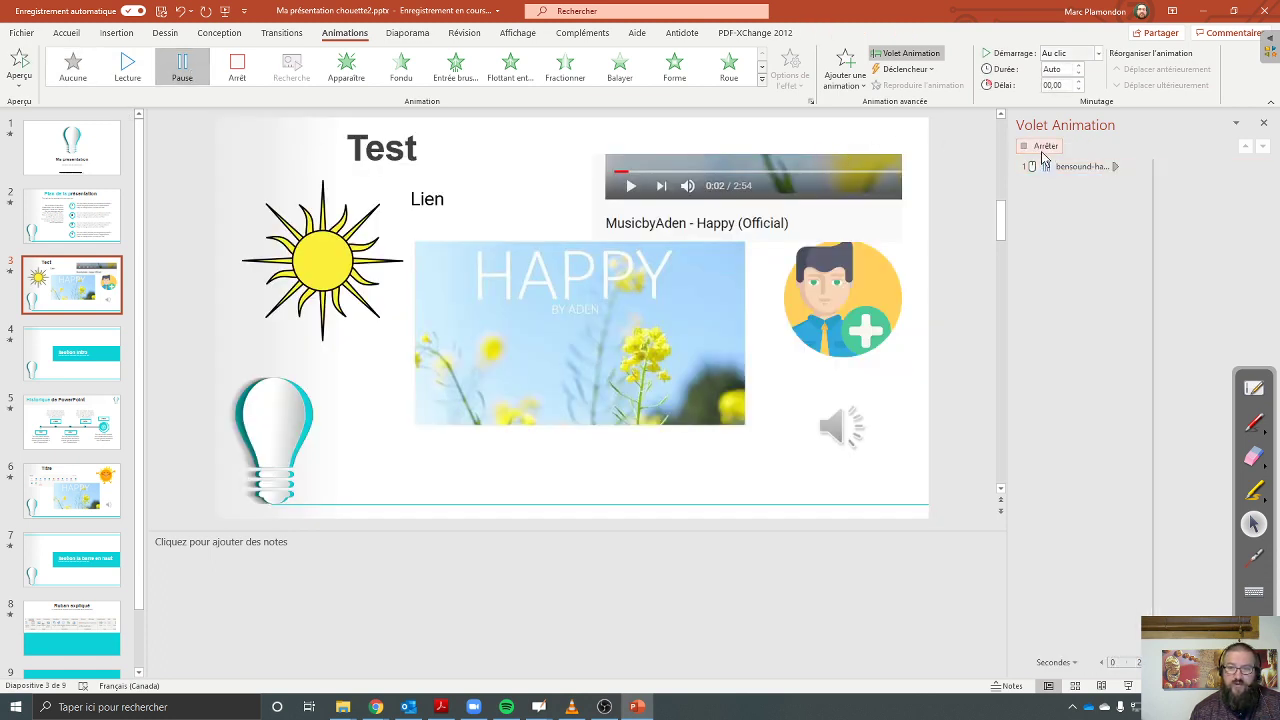
click(672, 265)
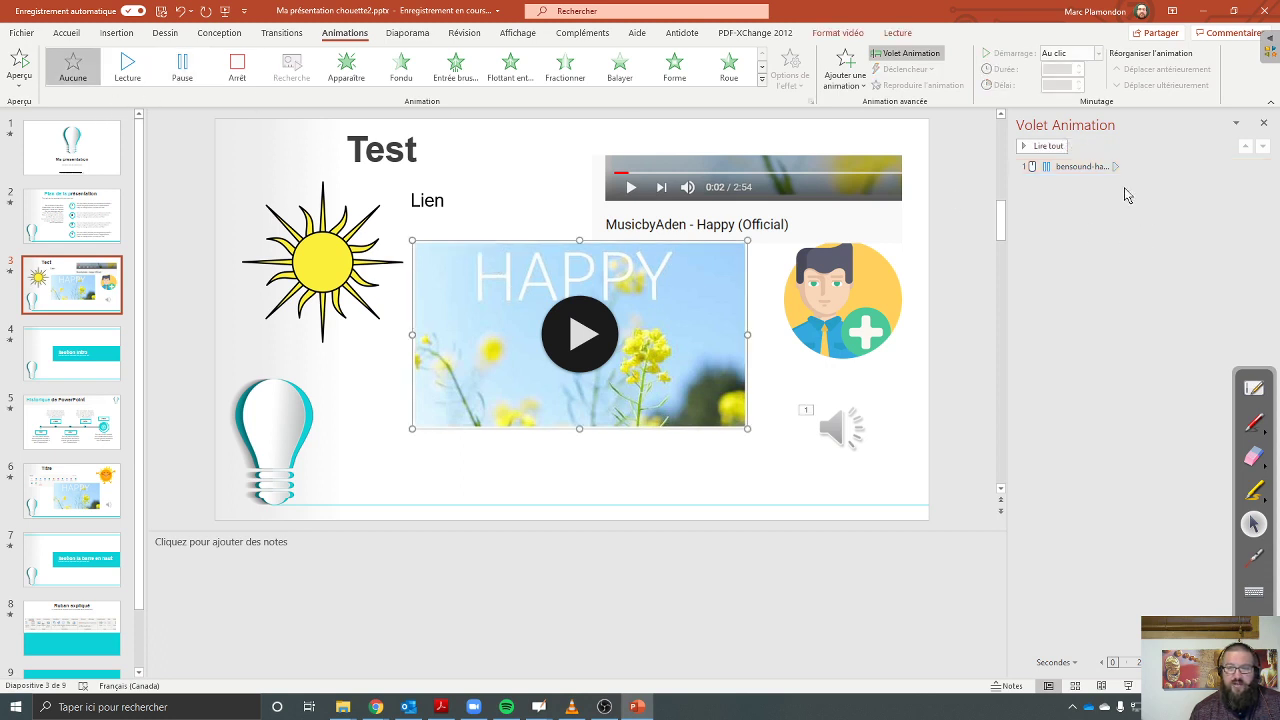
click(238, 67)
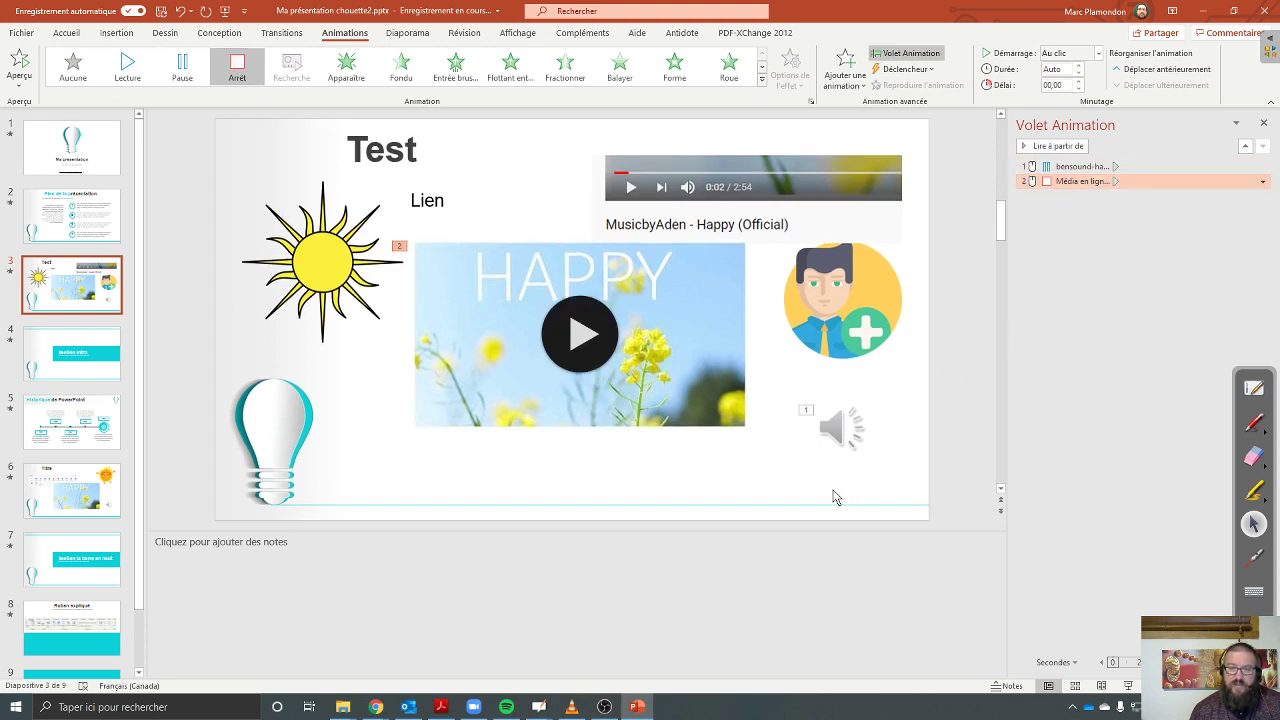
Step: Give the sun, person and music player pictures a shared Fondu entrance, then play slide 3
click(325, 265)
shift+click(862, 305)
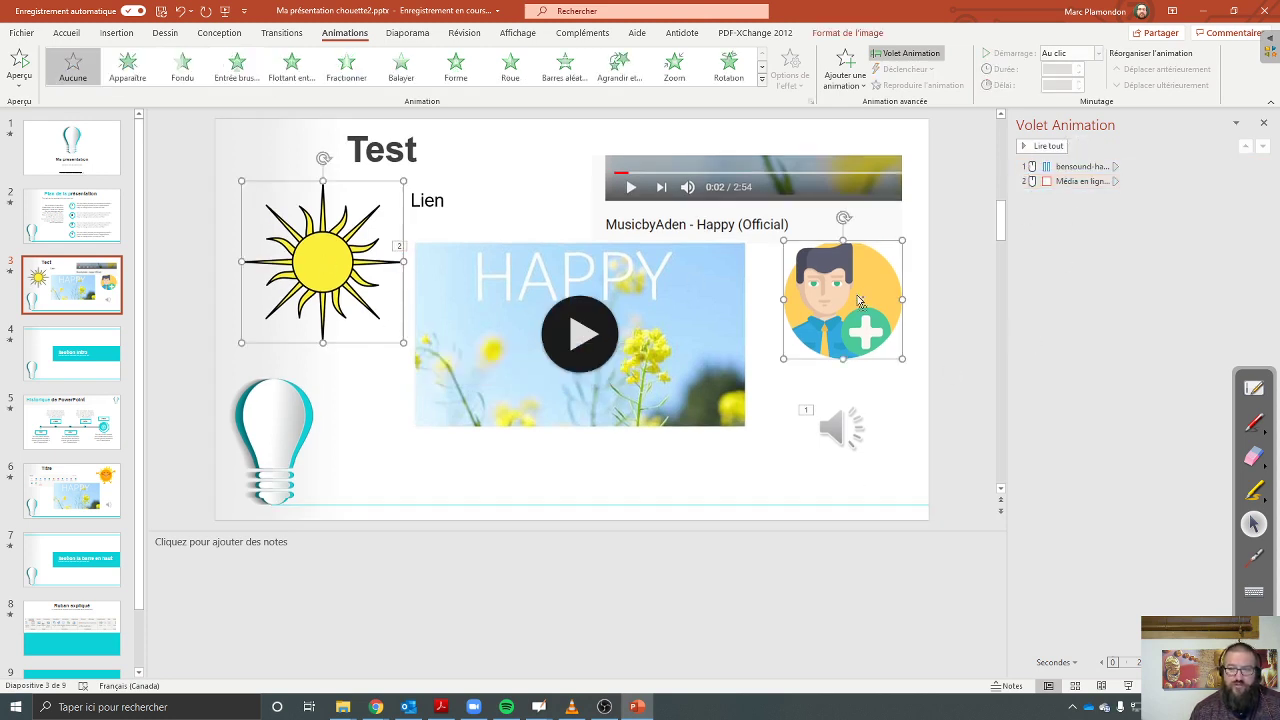
shift+click(777, 192)
click(182, 67)
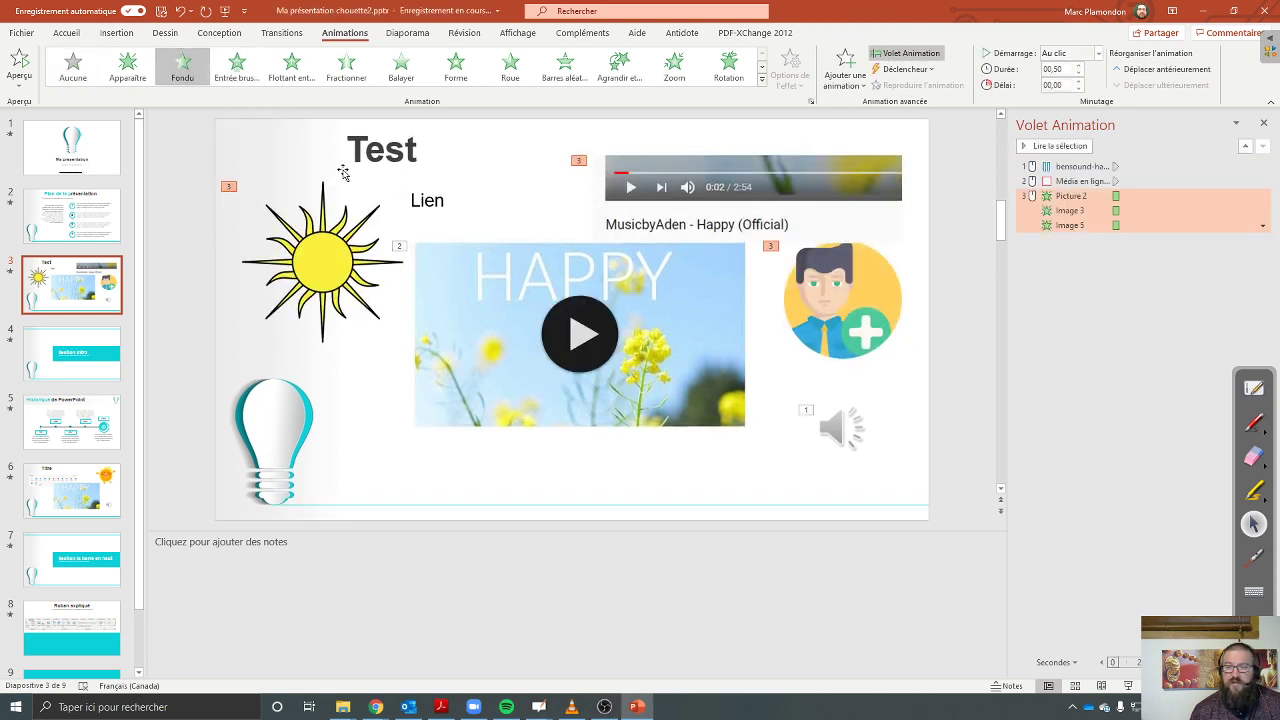
click(1129, 688)
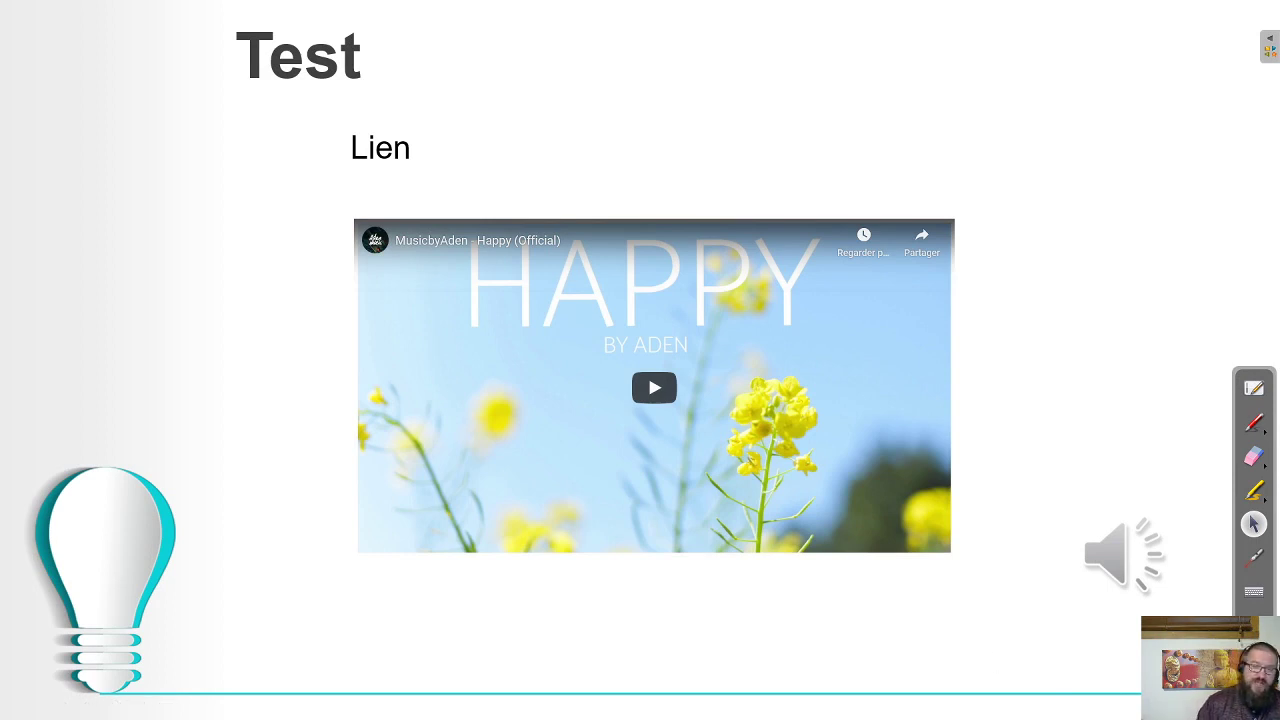
mouse_move(1130, 552)
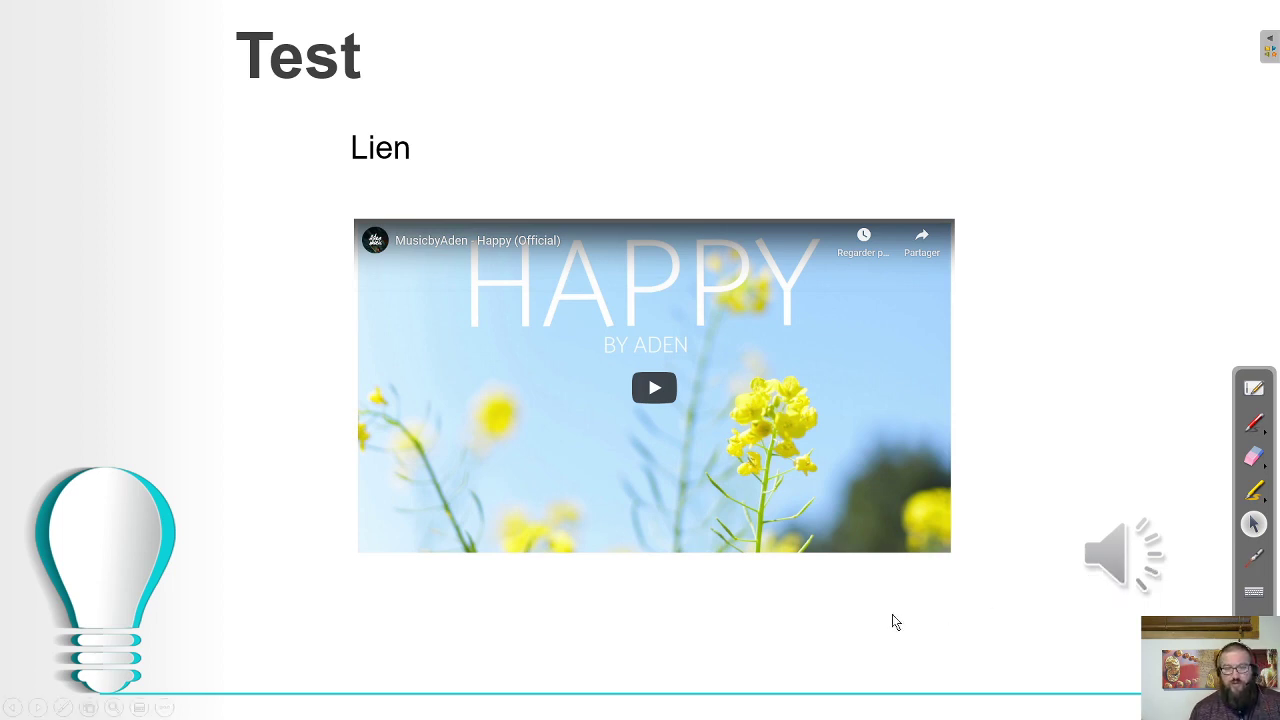
click(676, 606)
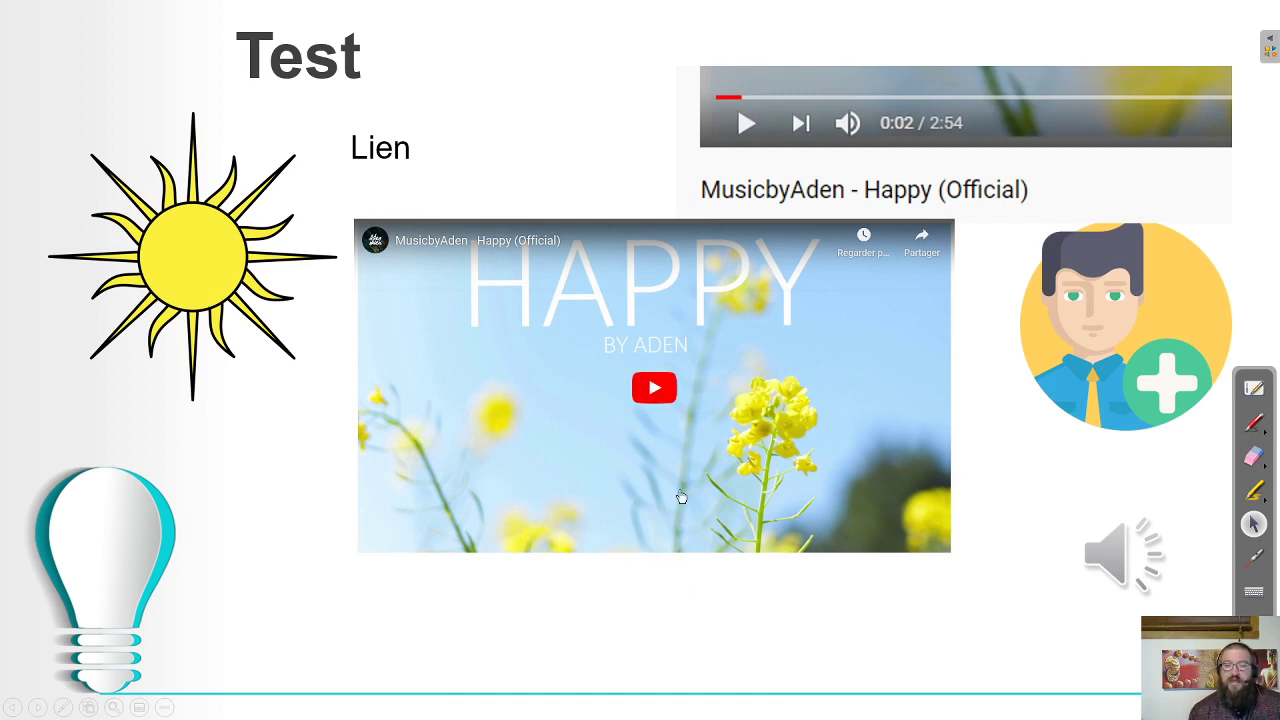
click(660, 392)
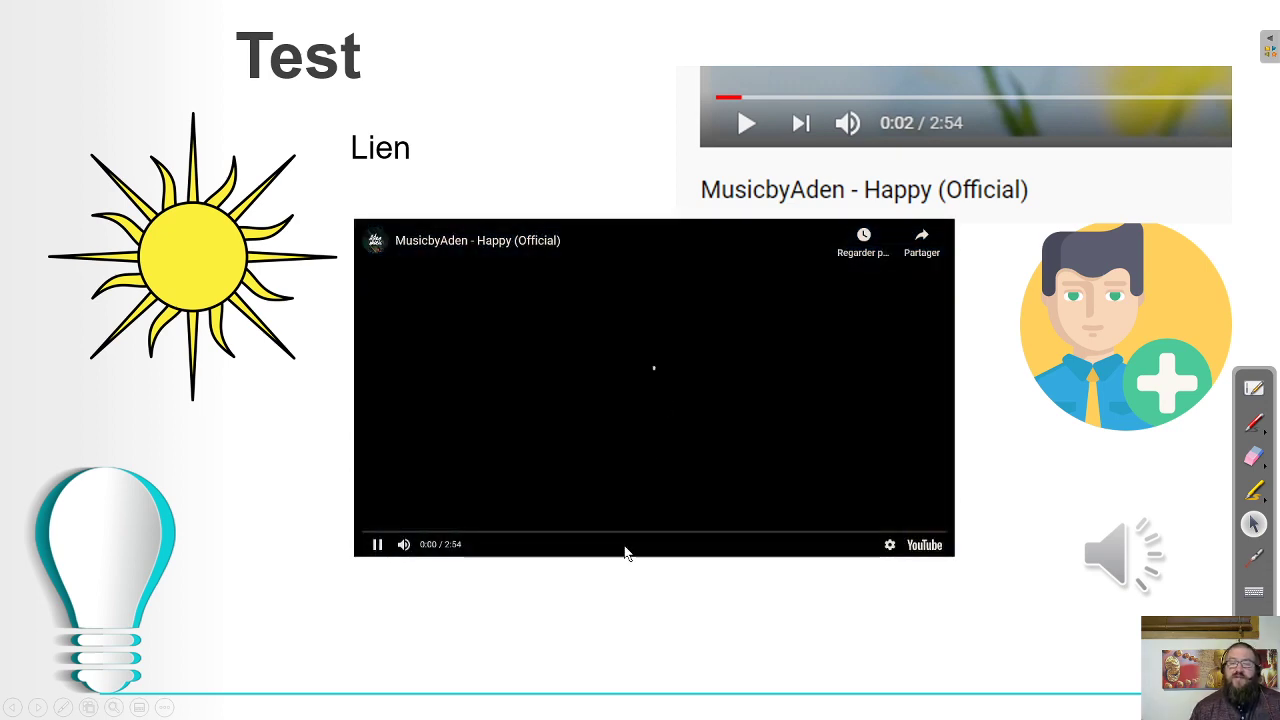
click(377, 545)
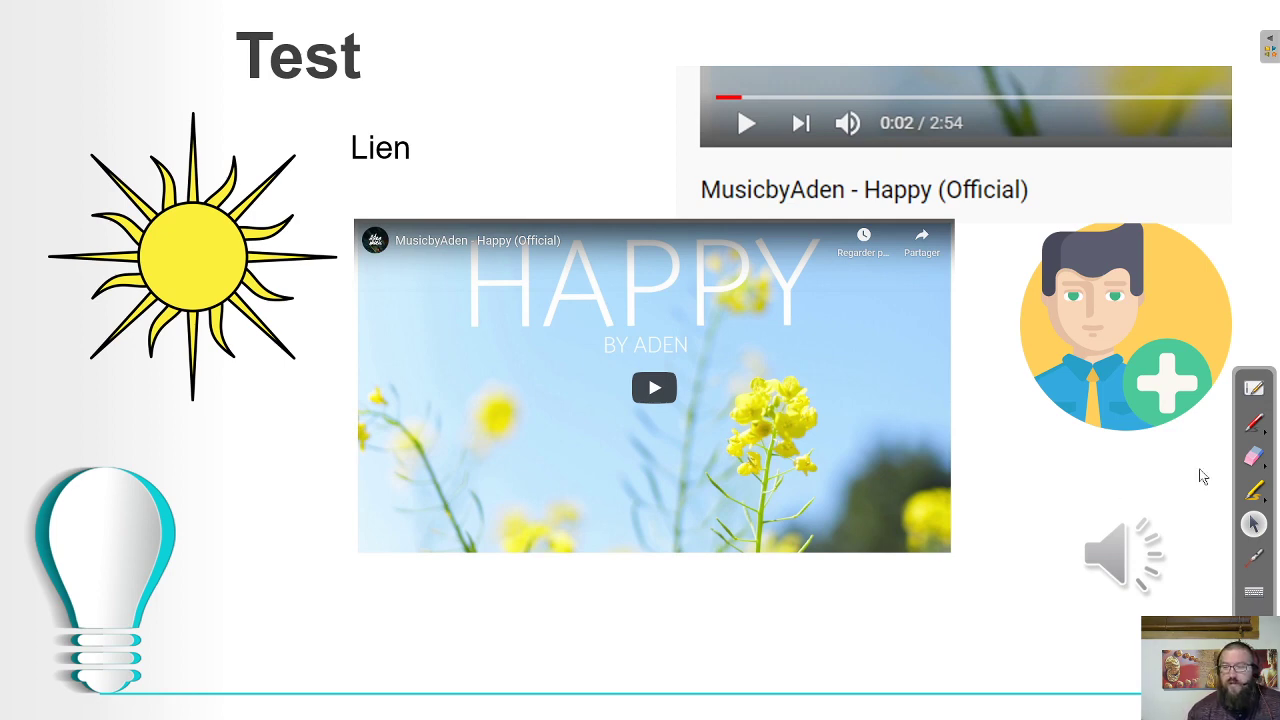
key(Escape)
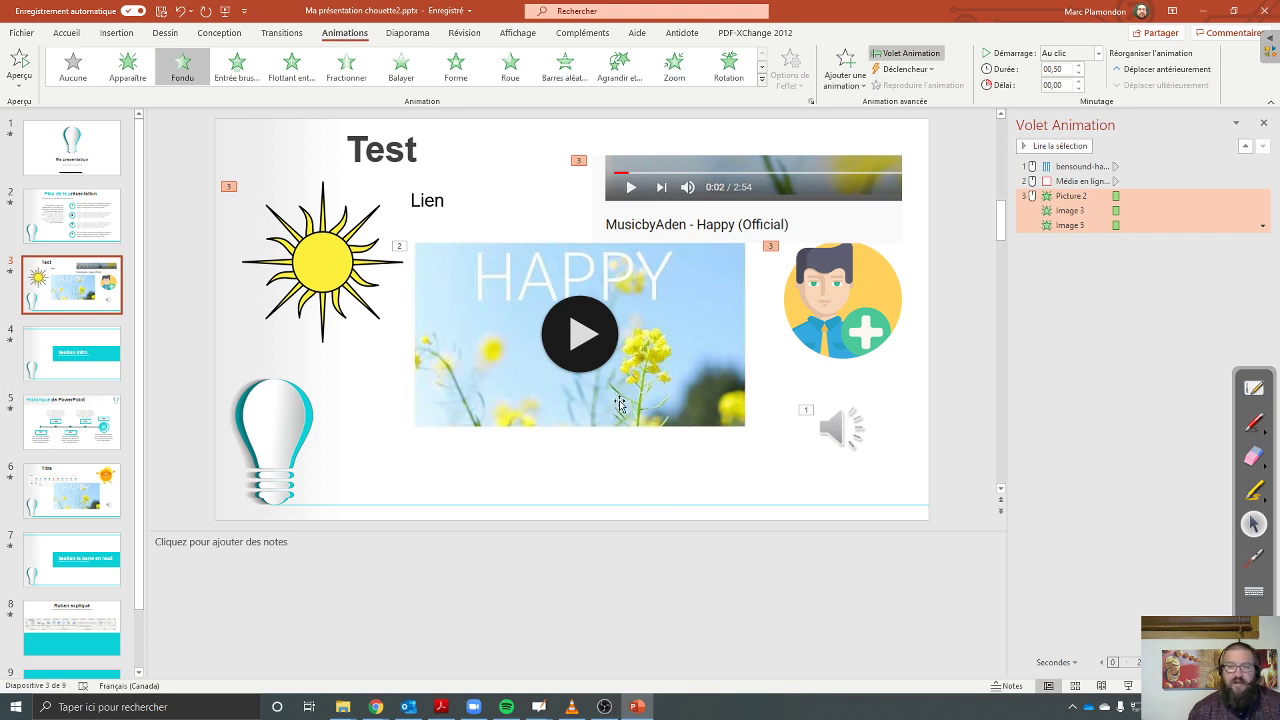
click(1084, 322)
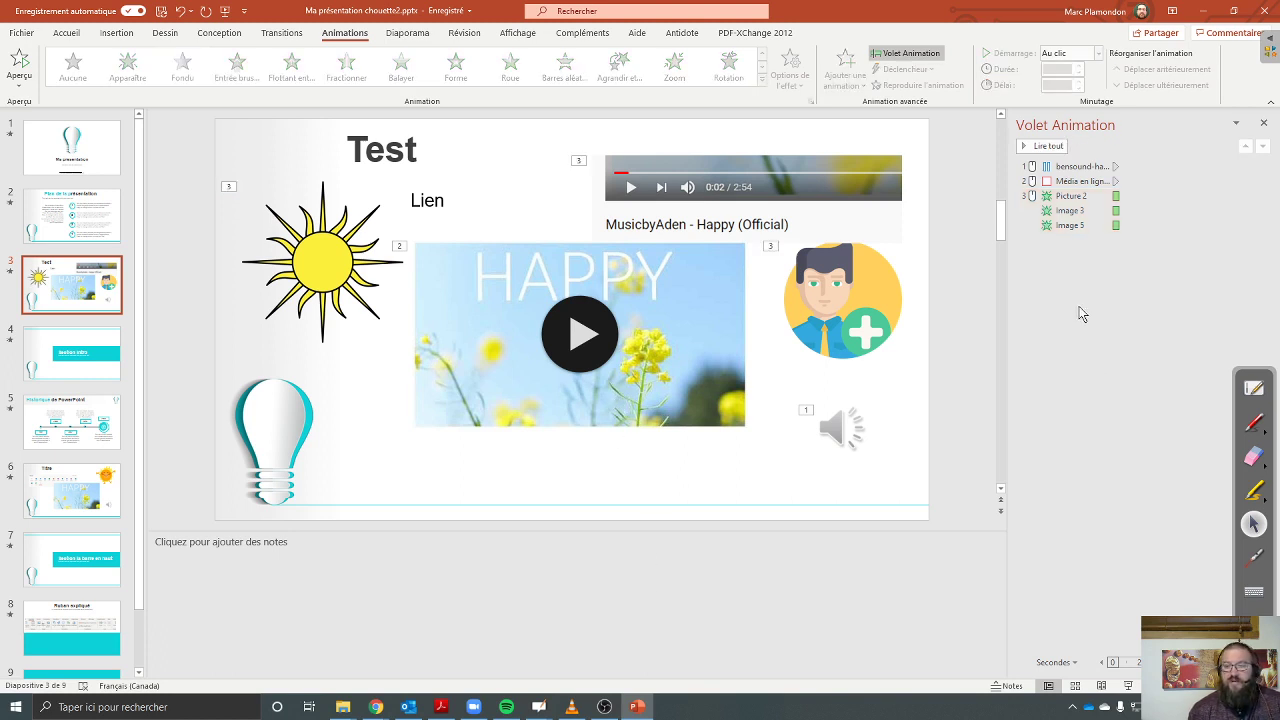
click(281, 33)
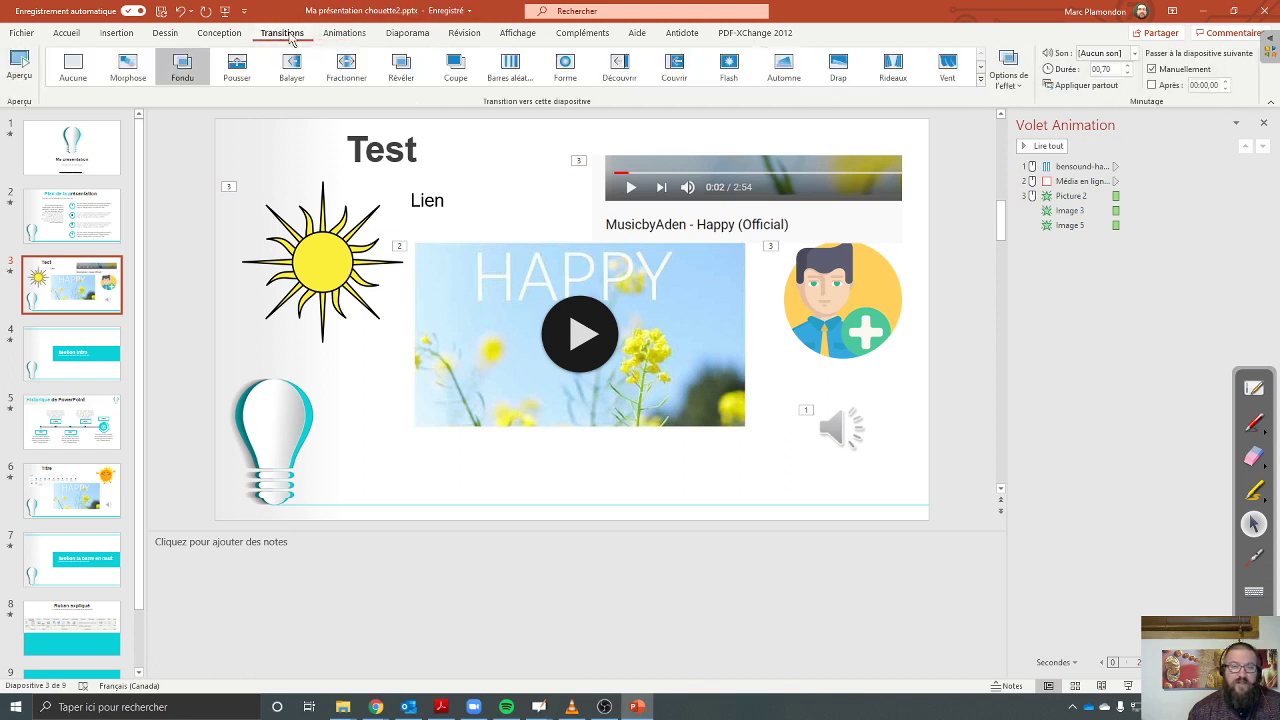
click(341, 35)
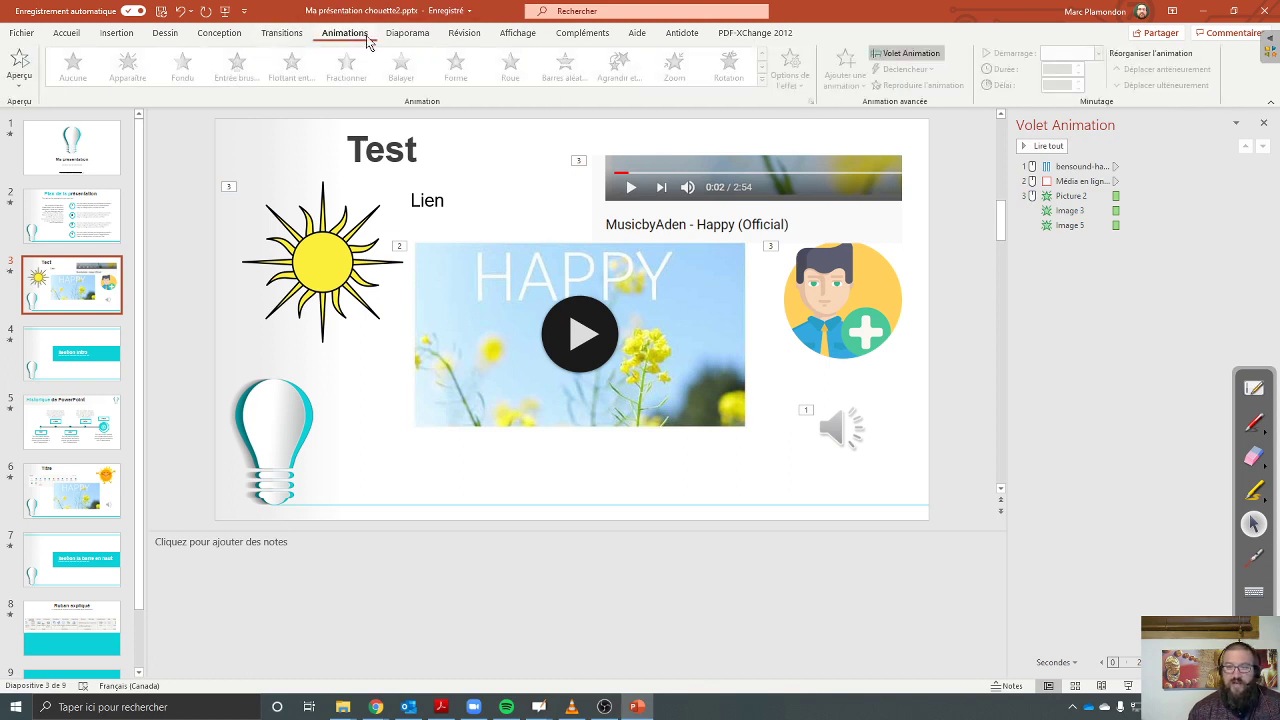
right_click(1073, 169)
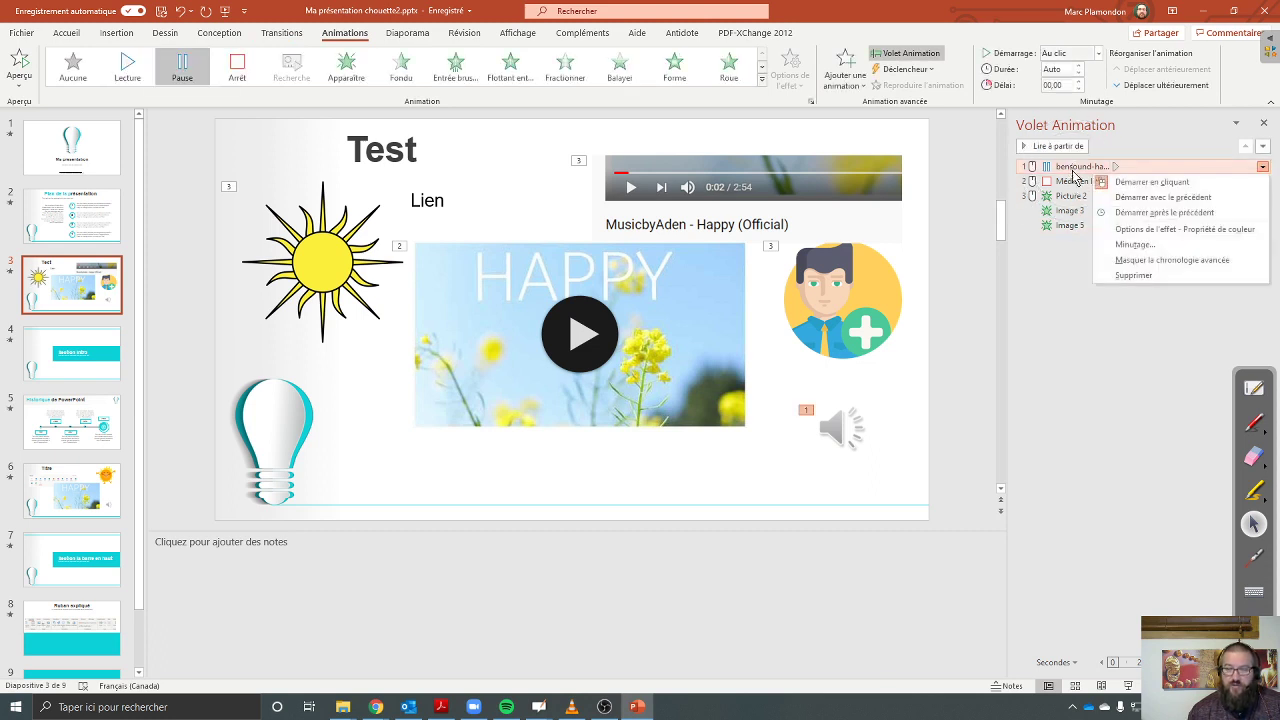
click(1197, 230)
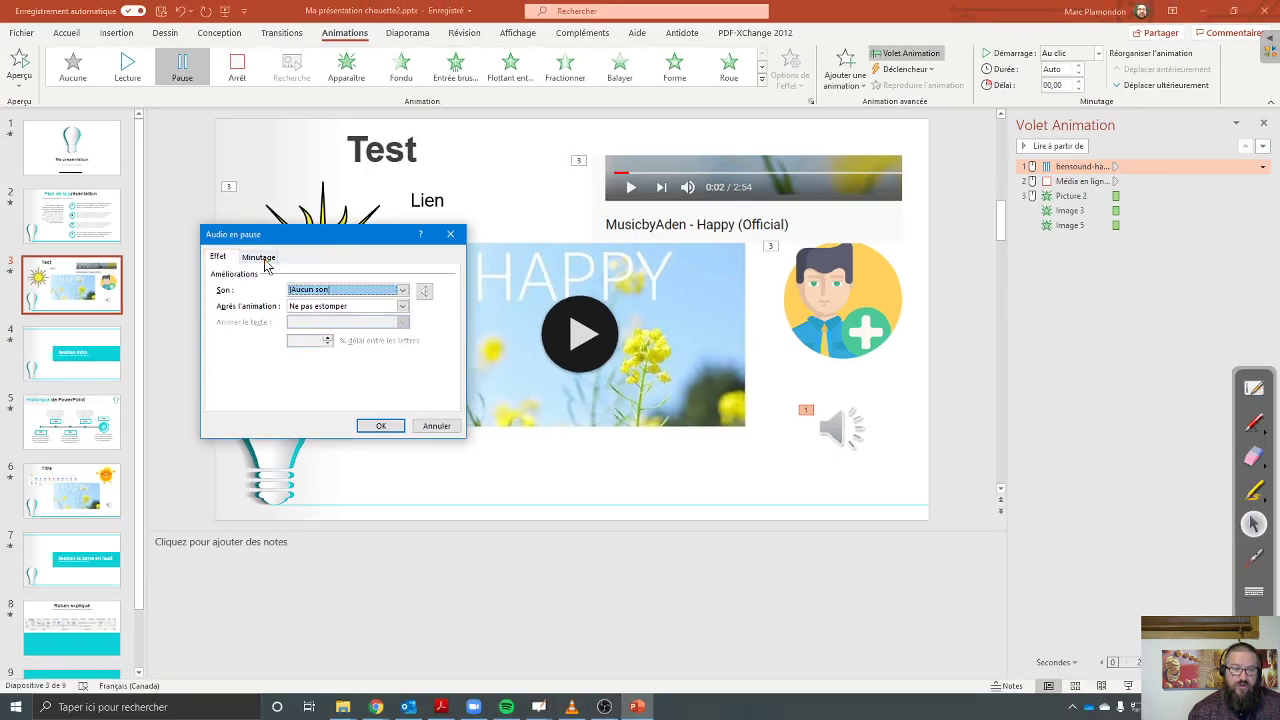
click(260, 257)
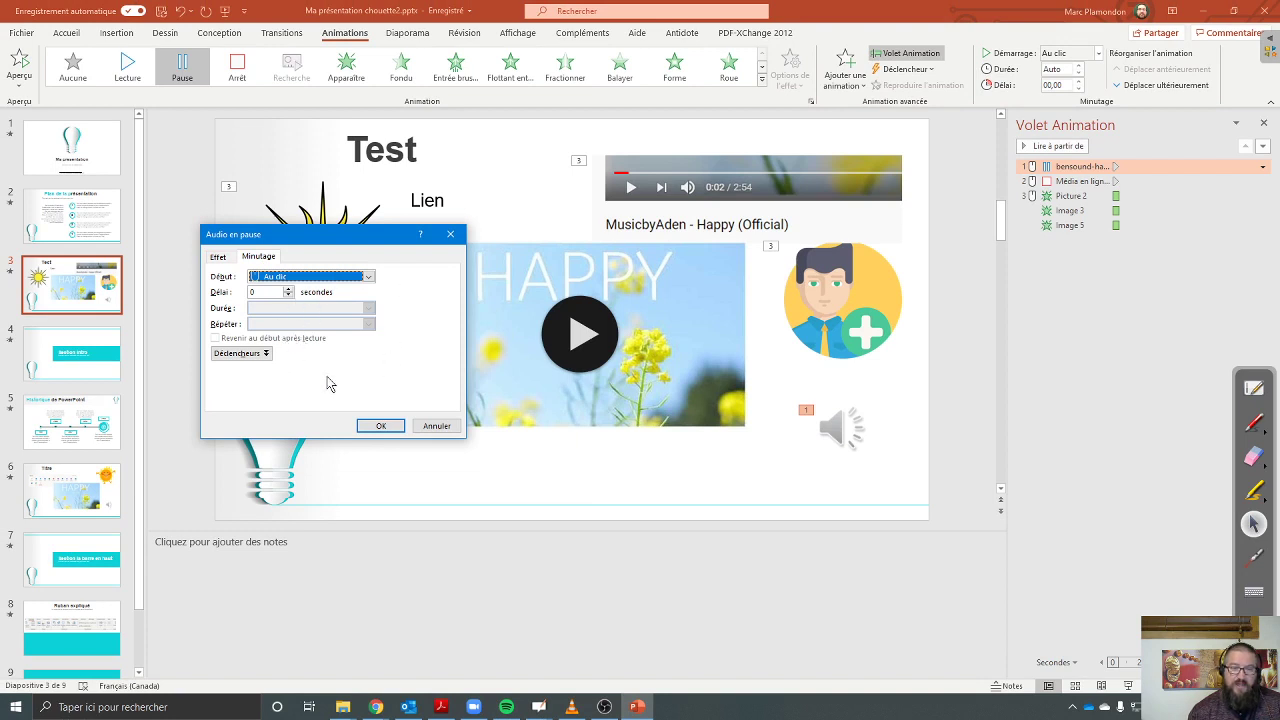
click(436, 428)
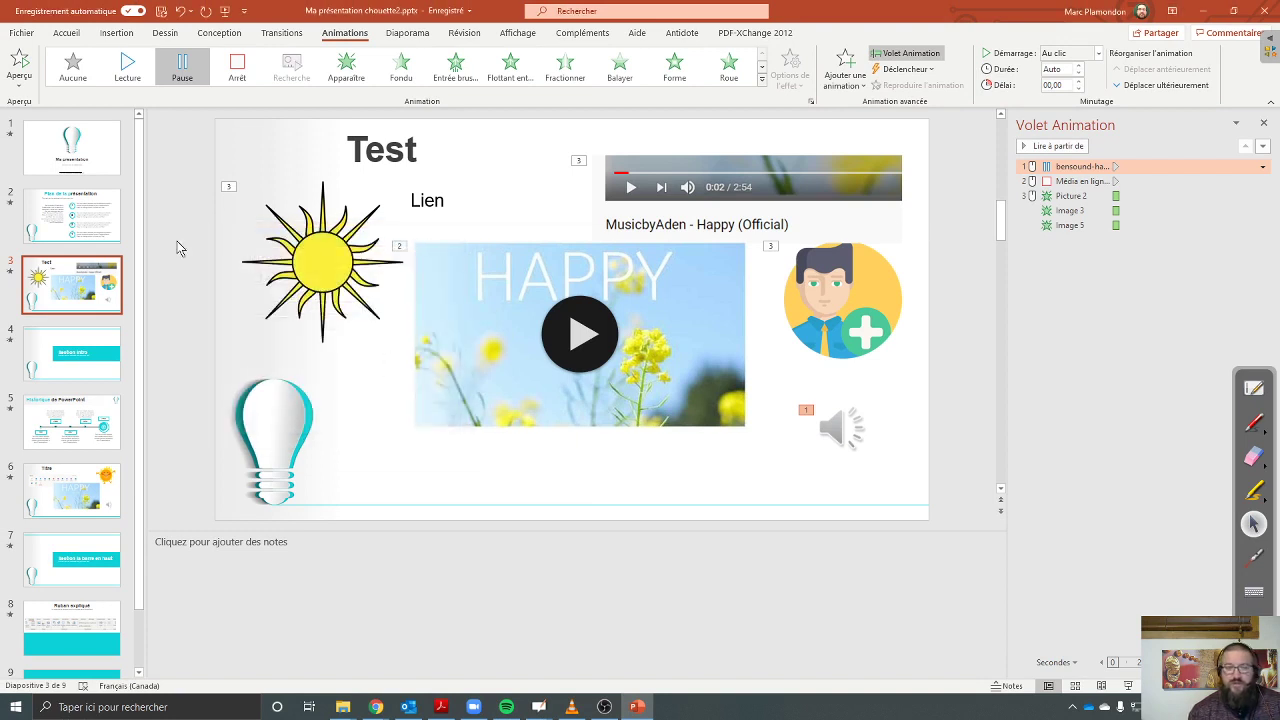
Step: Review slide 3's transition timing: Fondu duration 00,70 with manual advance, then return to OpenBoard
click(282, 33)
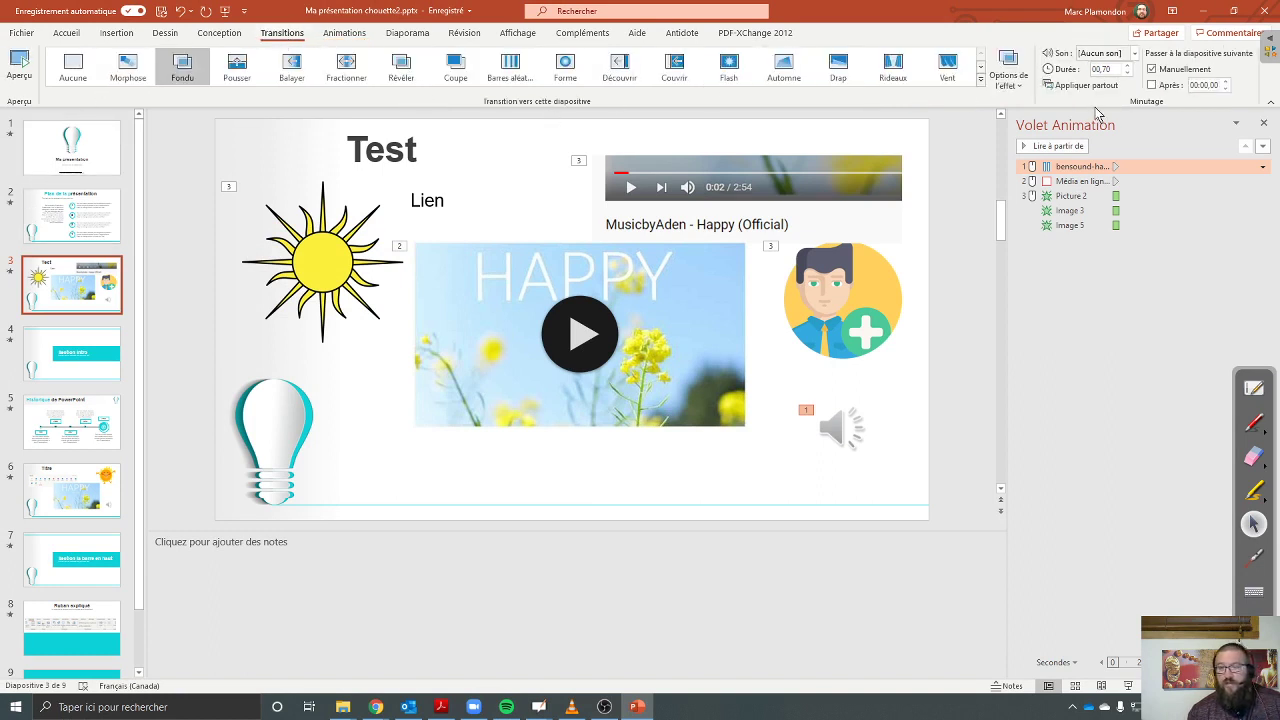
drag(1036, 60, 1138, 78)
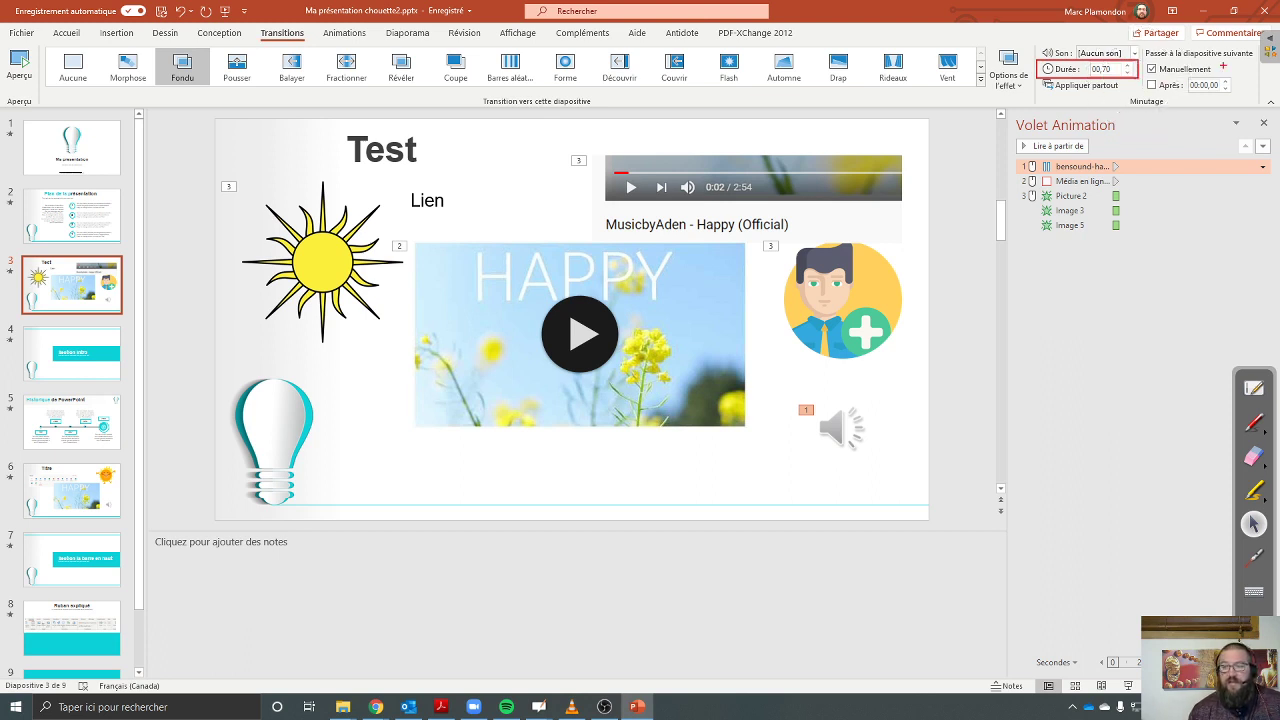
drag(1144, 61, 1216, 76)
drag(1146, 78, 1230, 94)
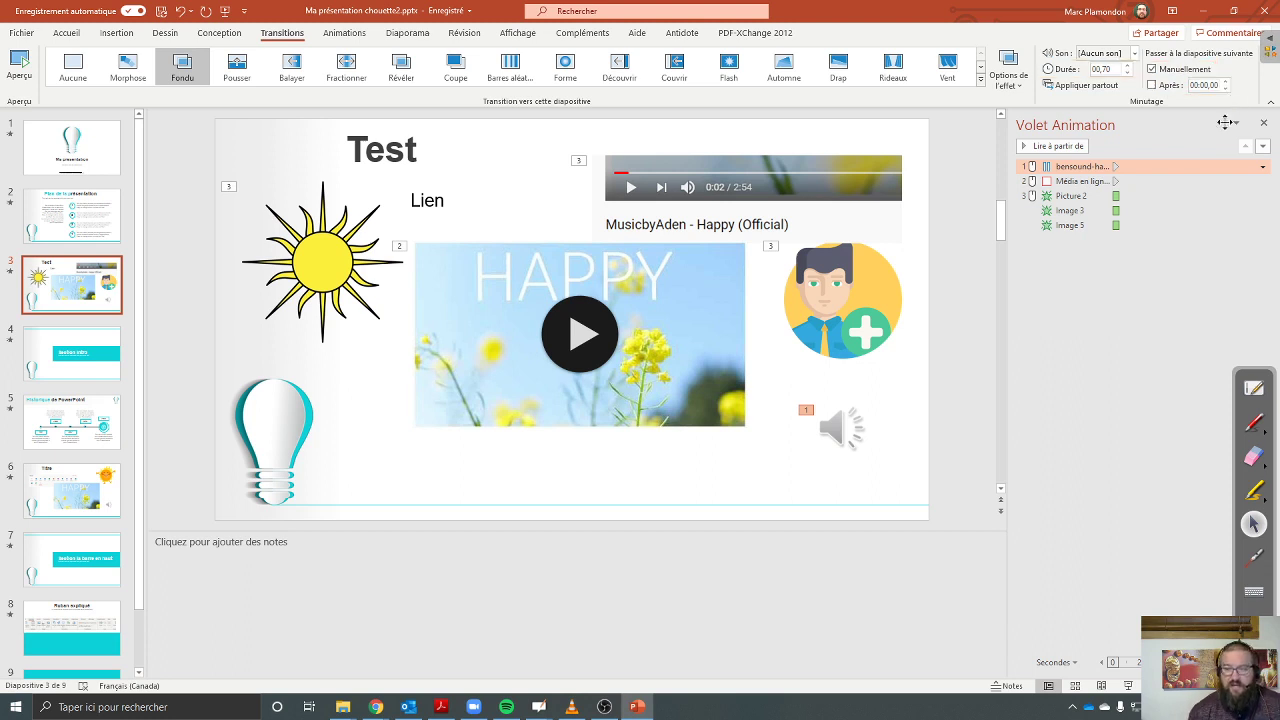
click(1253, 388)
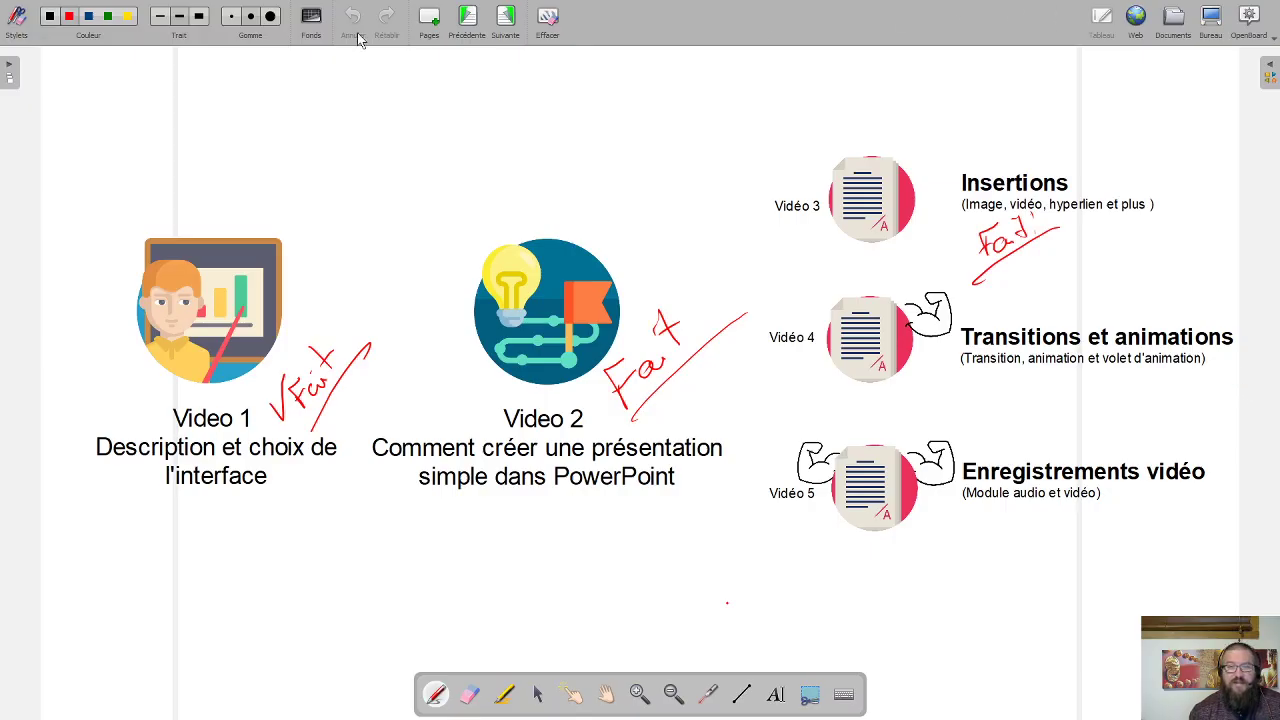
Step: Advance to the Médiagraphie page crediting the Bensound music, Freepik images and tools
click(506, 22)
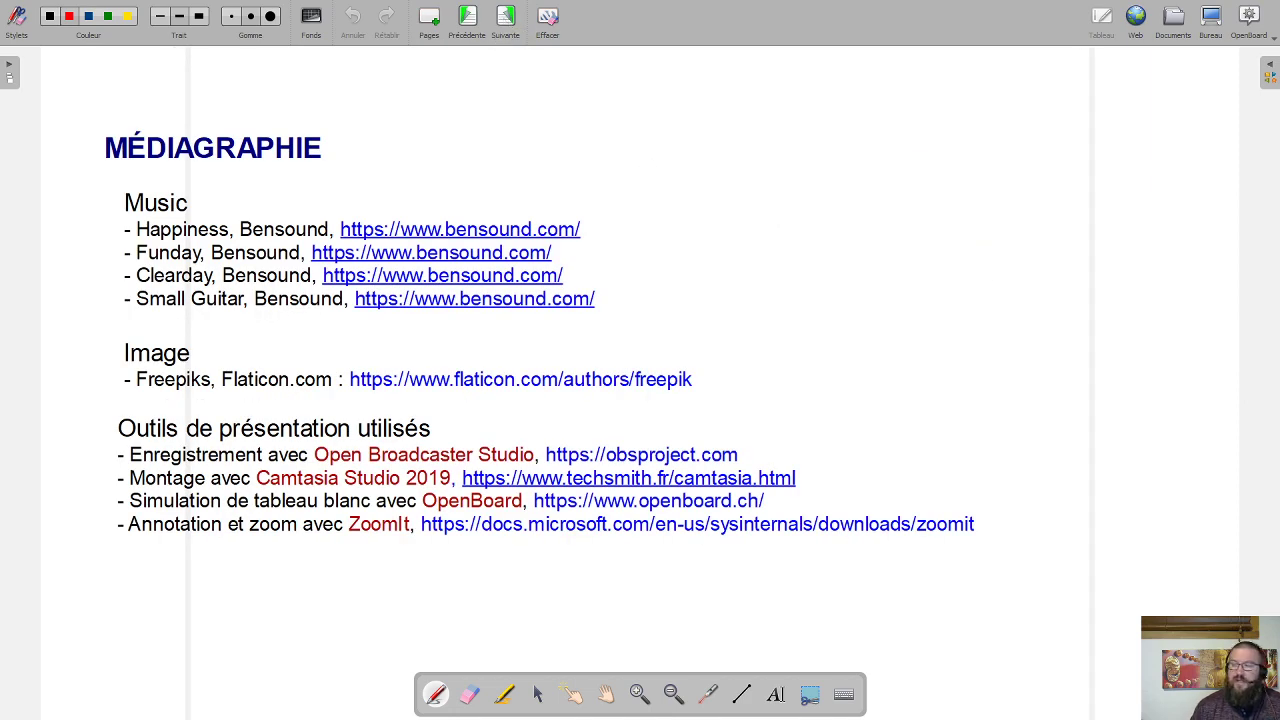